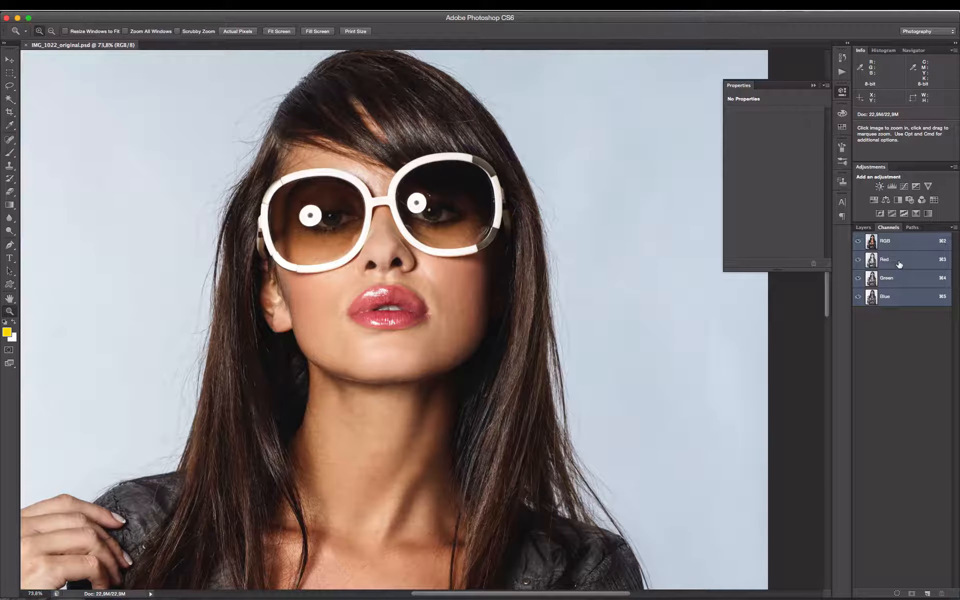
Examine the Red, Green and Blue channels one at a time to compare contrast between the model's hair and the background
{"action": "left_click", "coordinate": [899, 261]}
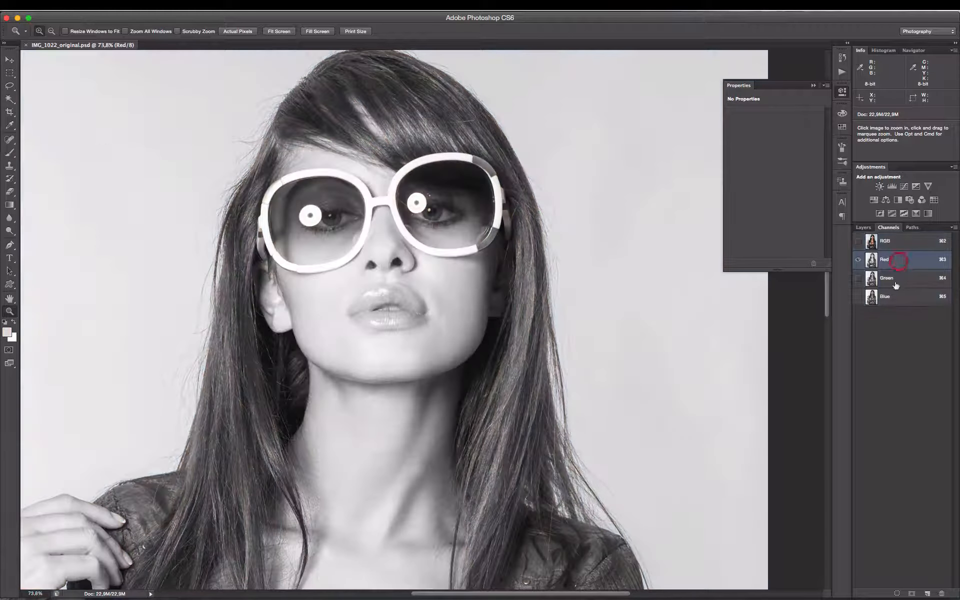
{"action": "left_click", "coordinate": [896, 278]}
{"action": "left_click", "coordinate": [895, 297]}
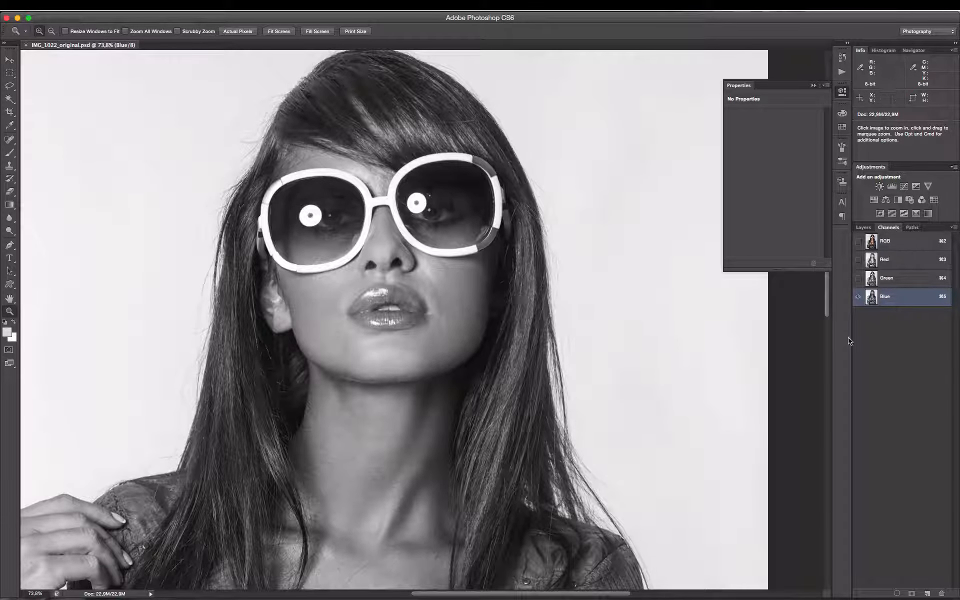
{"action": "left_click", "coordinate": [896, 264]}
{"action": "left_click", "coordinate": [898, 280]}
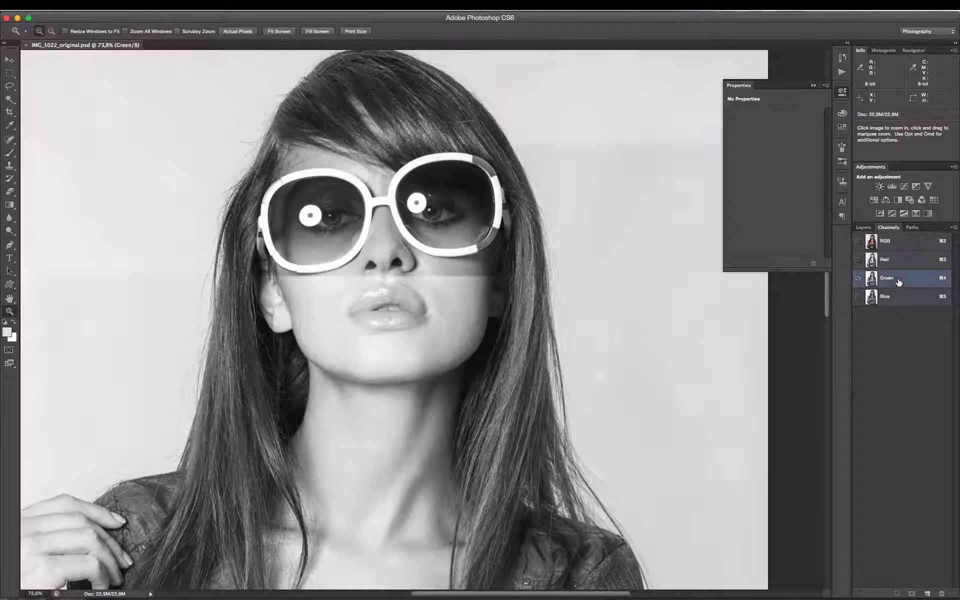
{"action": "left_click", "coordinate": [897, 298]}
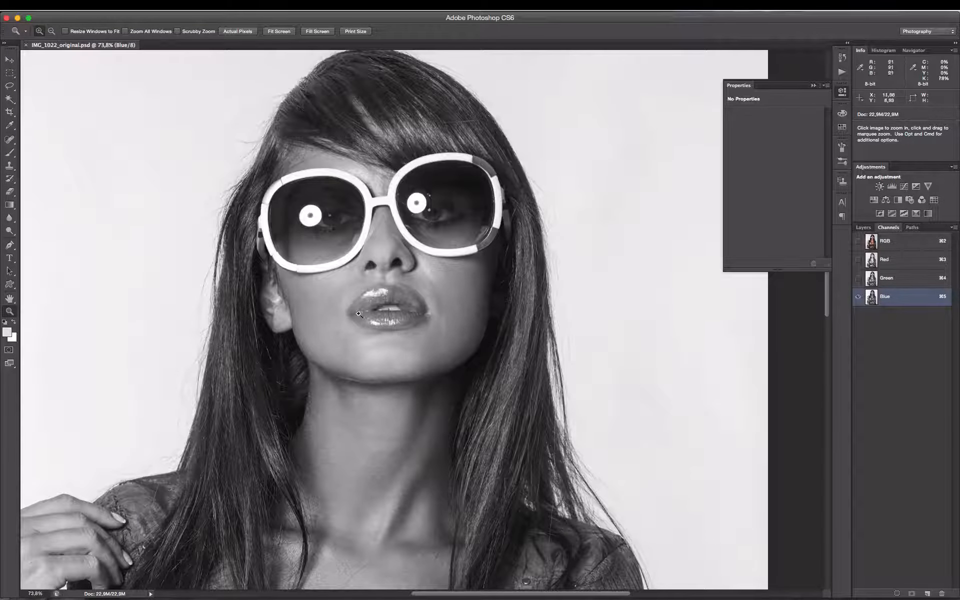
{"action": "scroll", "coordinate": [464, 347], "scroll_direction": "down", "scroll_amount": 3}
{"action": "scroll", "coordinate": [484, 348], "scroll_direction": "up", "scroll_amount": 6}
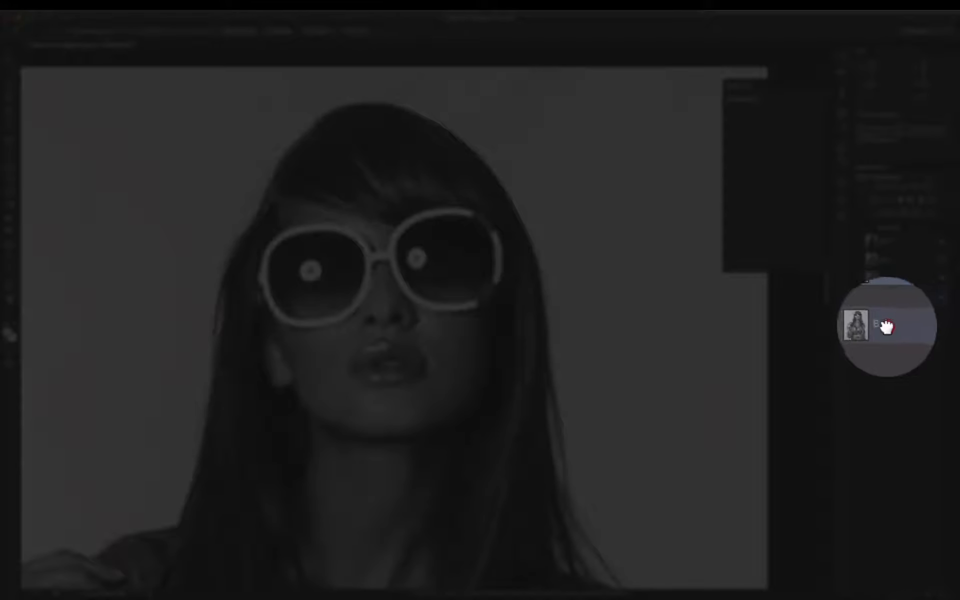
Duplicate the Blue channel and fit the whole image in view
{"action": "left_click_drag", "start_coordinate": [886, 328], "coordinate": [909, 586]}
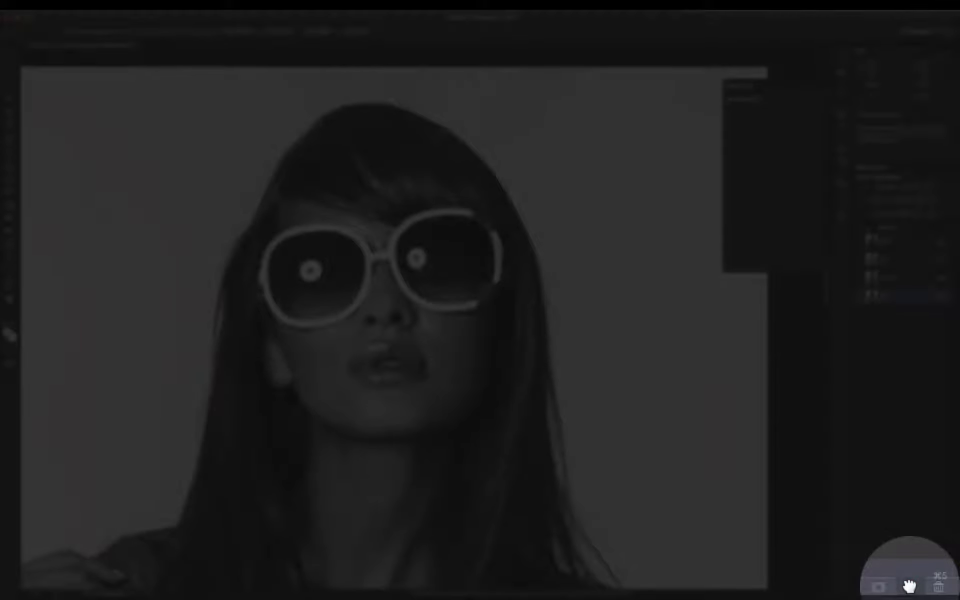
{"action": "left_click_drag", "start_coordinate": [909, 586], "coordinate": [910, 590]}
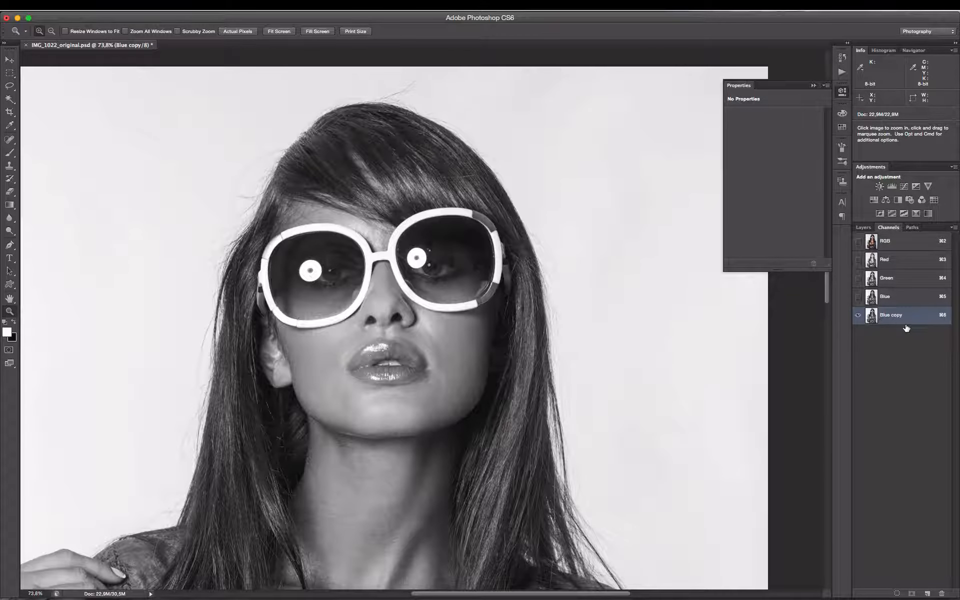
{"action": "key", "text": "super+0"}
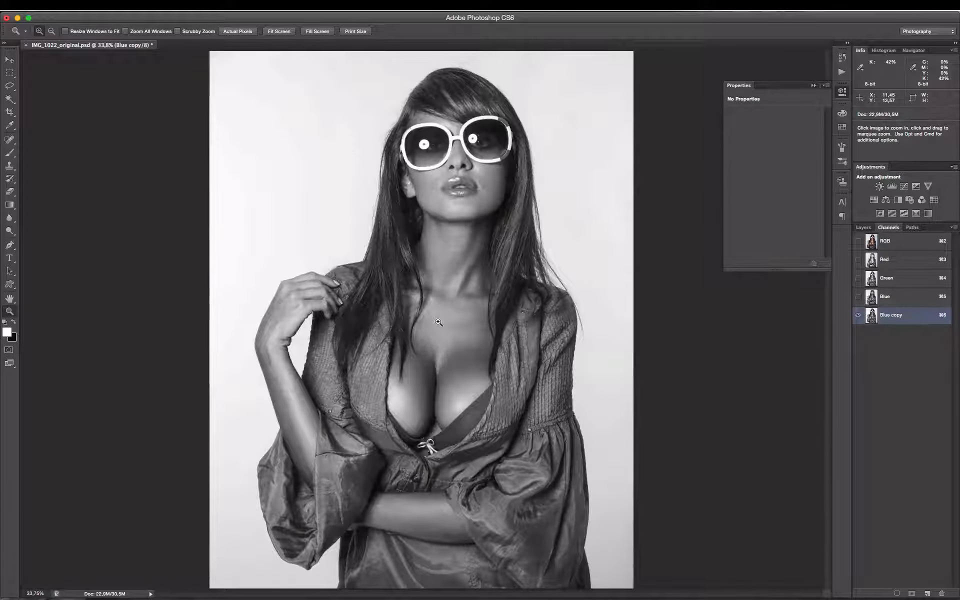
Open the Levels adjustment for the Blue copy channel with the model's head in view
{"action": "left_click_drag", "start_coordinate": [322, 92], "coordinate": [613, 282]}
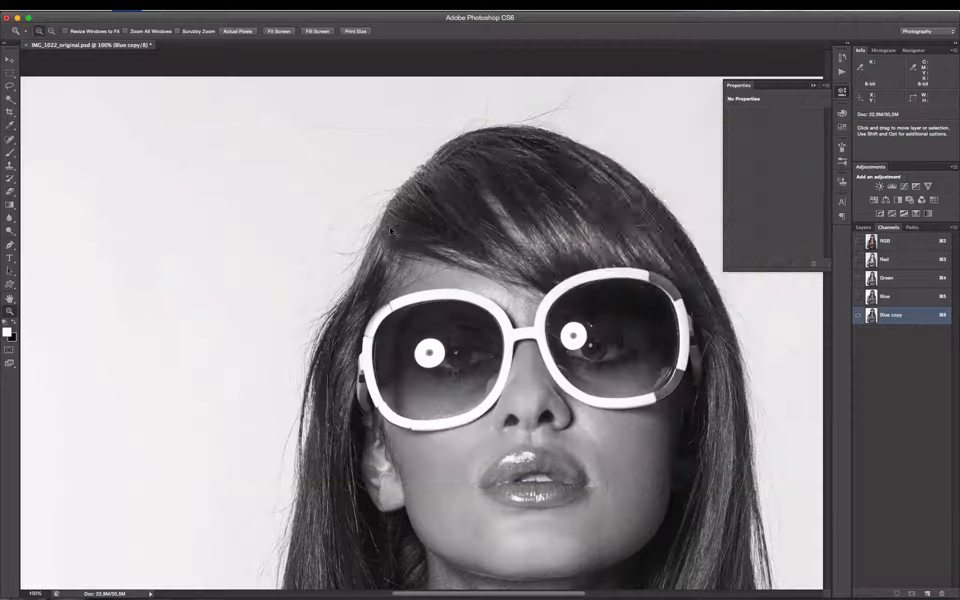
{"action": "key", "text": "super+l"}
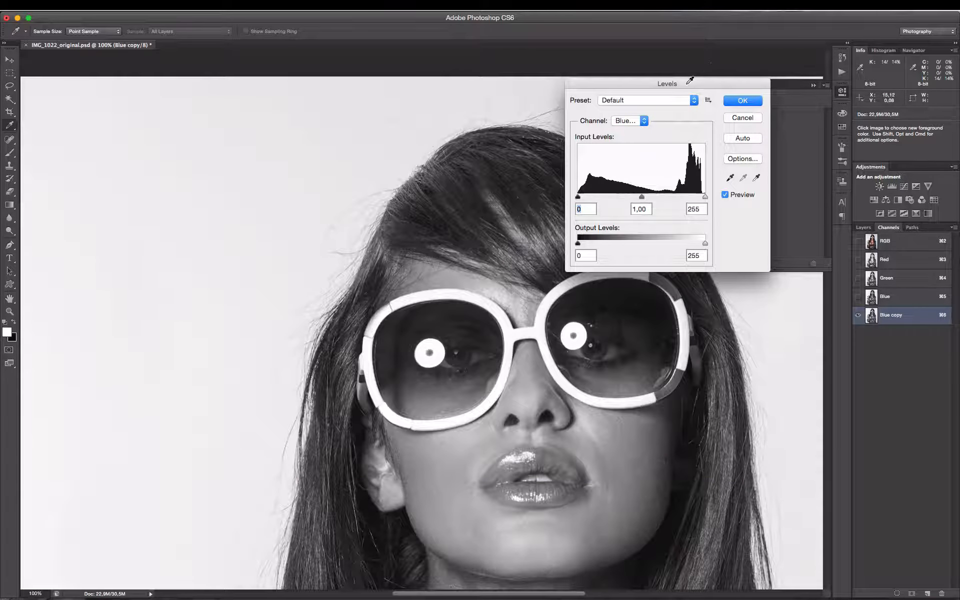
{"action": "left_click_drag", "start_coordinate": [686, 82], "coordinate": [393, 115]}
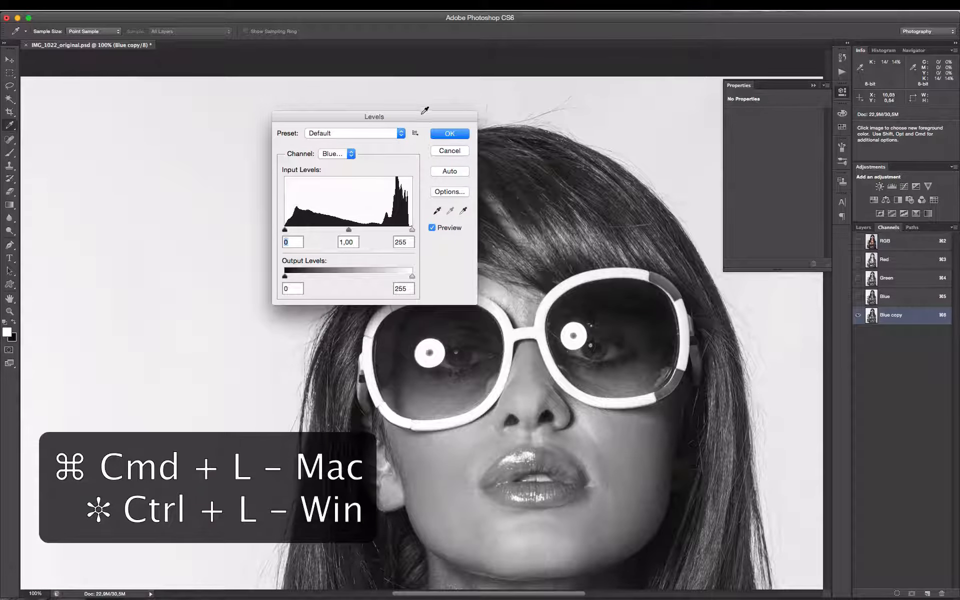
{"action": "left_click_drag", "start_coordinate": [421, 114], "coordinate": [599, 165]}
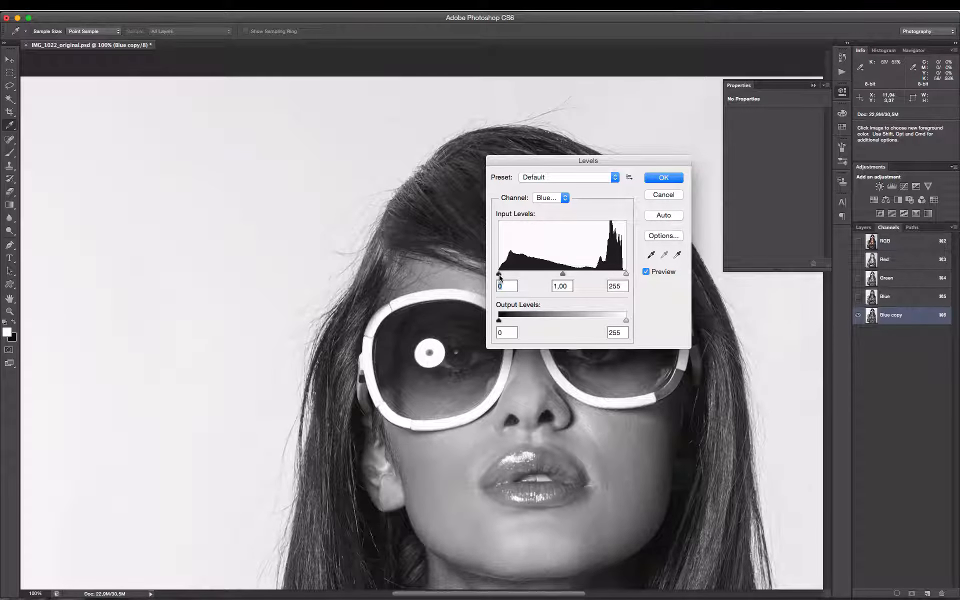
Try Levels input values of 58 for the black point and 208 for the white point on the Blue copy channel
{"action": "left_click_drag", "start_coordinate": [454, 288], "coordinate": [497, 295]}
{"action": "left_click_drag", "start_coordinate": [600, 114], "coordinate": [605, 78]}
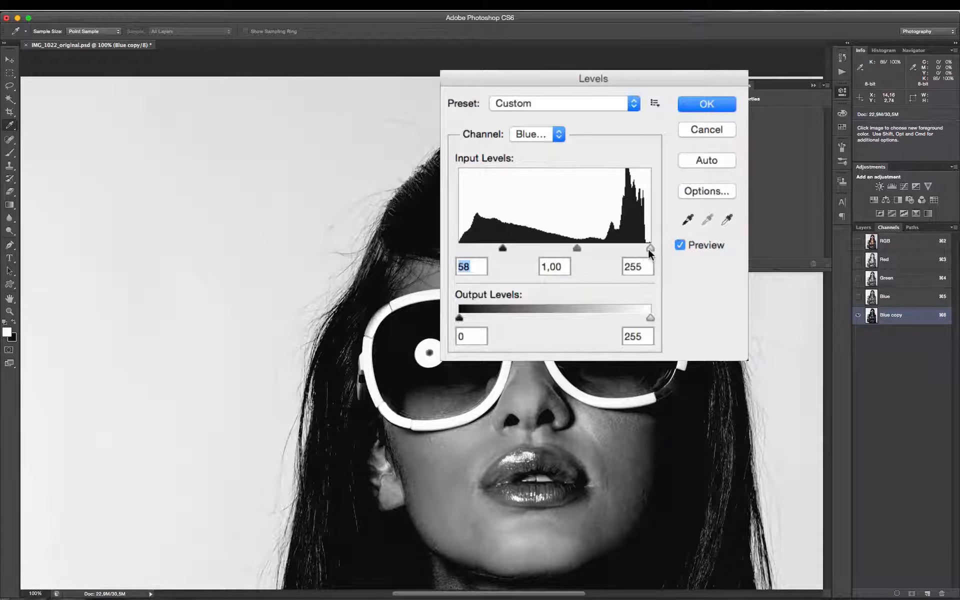
{"action": "left_click_drag", "start_coordinate": [649, 249], "coordinate": [616, 249]}
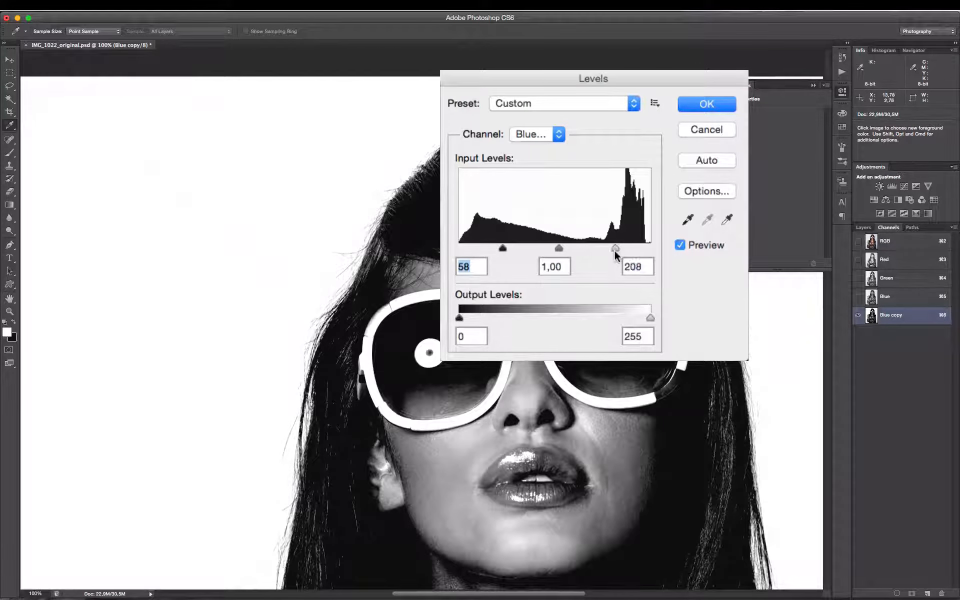
Compare the fine hairs beside the sunglasses at 300% with the Levels preview switched off and on
{"action": "key", "text": "super+plus"}
{"action": "key", "text": "super+plus"}
{"action": "key", "text": "space"}
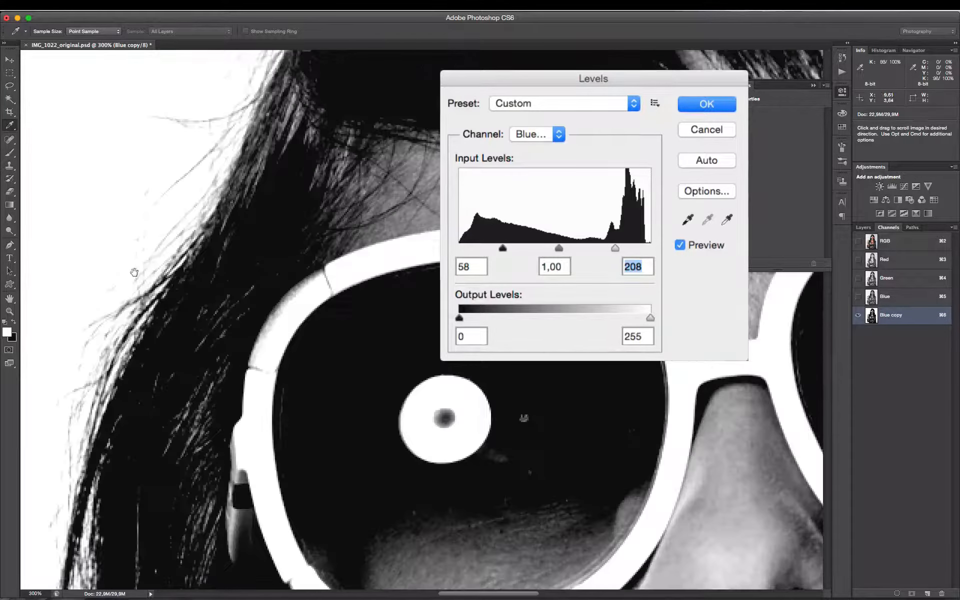
{"action": "left_click_drag", "start_coordinate": [116, 302], "coordinate": [373, 288]}
{"action": "left_click", "coordinate": [719, 246]}
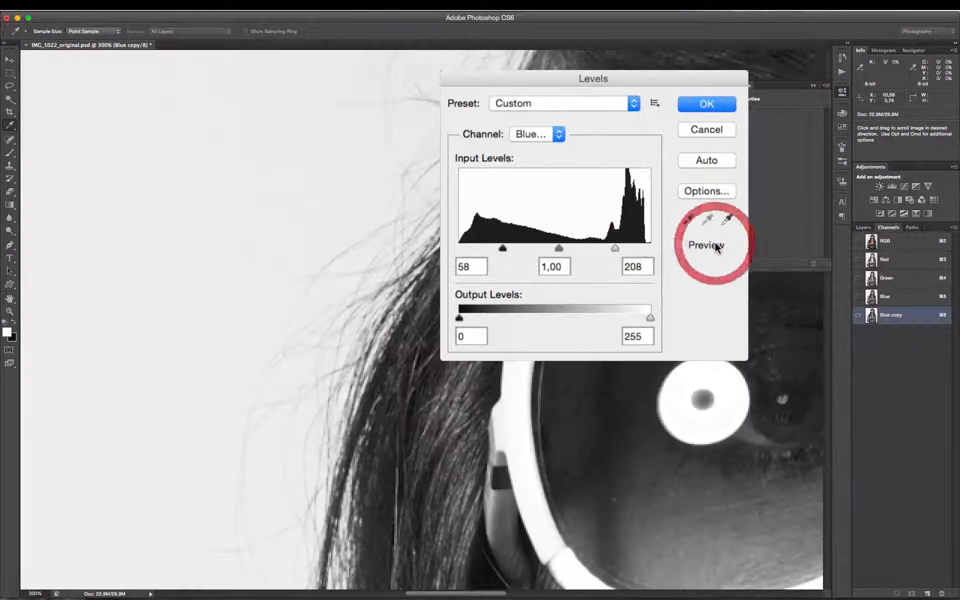
{"action": "left_click", "coordinate": [716, 245]}
{"action": "left_click", "coordinate": [717, 246]}
{"action": "left_click", "coordinate": [718, 246]}
{"action": "left_click", "coordinate": [717, 246]}
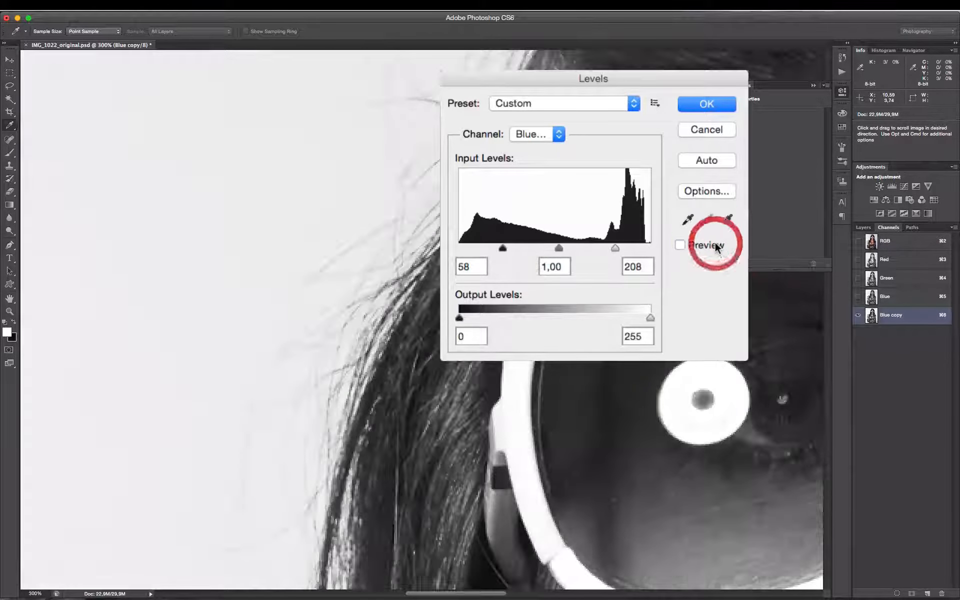
{"action": "left_click", "coordinate": [718, 246]}
{"action": "left_click", "coordinate": [718, 246]}
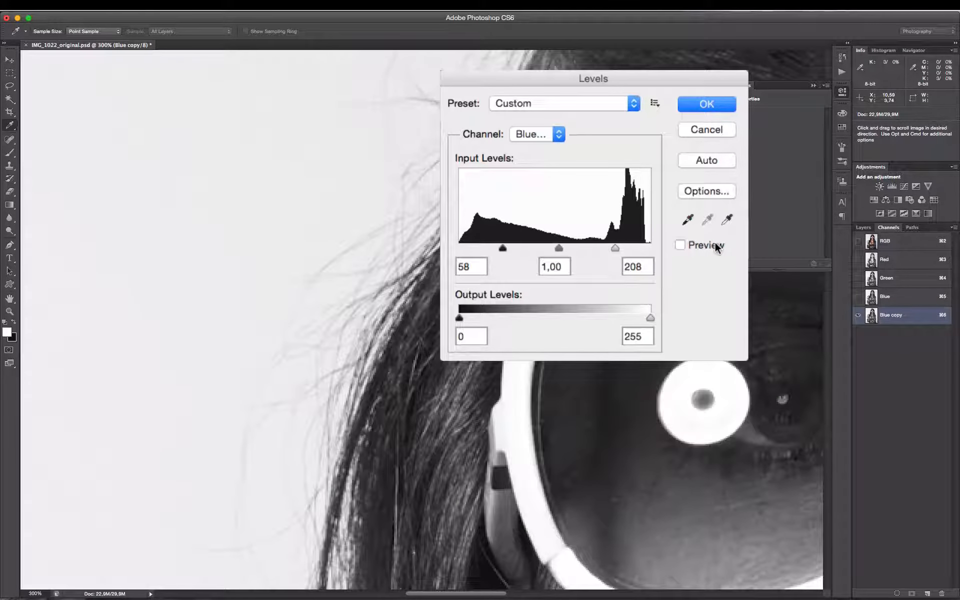
{"action": "left_click", "coordinate": [717, 246]}
{"action": "left_click", "coordinate": [718, 246]}
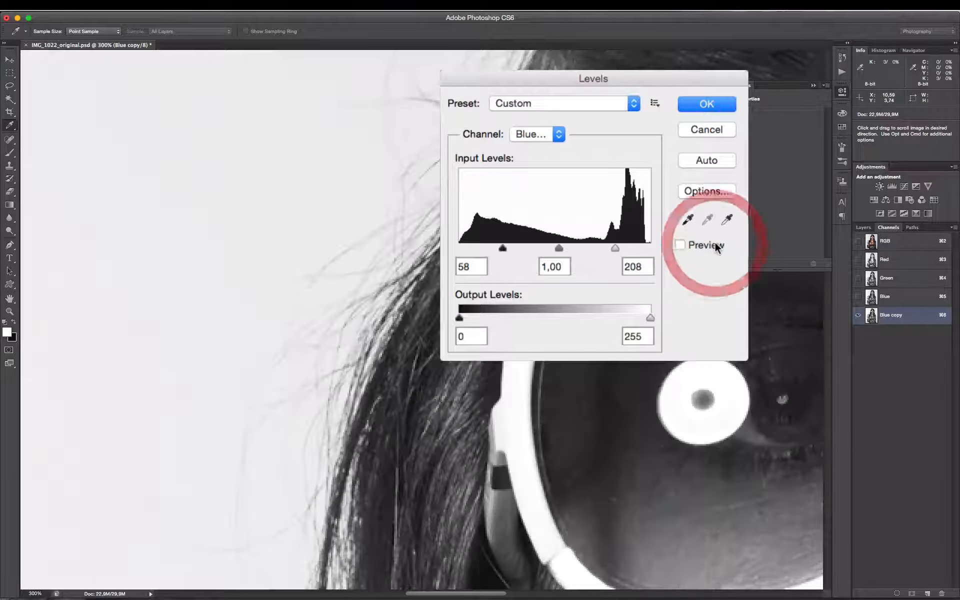
{"action": "left_click", "coordinate": [717, 246]}
Inspect the hair edge from beside the ear up to the crown at 300% with the Levels preview on
{"action": "left_click", "coordinate": [625, 266]}
{"action": "left_click_drag", "start_coordinate": [369, 400], "coordinate": [424, 252]}
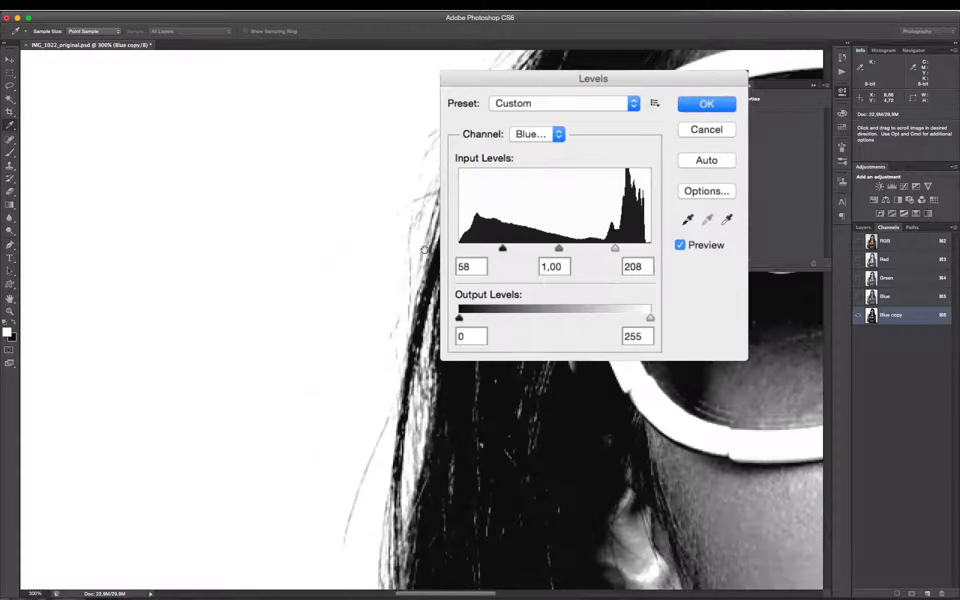
{"action": "left_click_drag", "start_coordinate": [395, 442], "coordinate": [407, 294]}
{"action": "left_click_drag", "start_coordinate": [406, 465], "coordinate": [386, 483]}
{"action": "left_click_drag", "start_coordinate": [387, 299], "coordinate": [345, 465]}
{"action": "left_click_drag", "start_coordinate": [407, 318], "coordinate": [368, 477]}
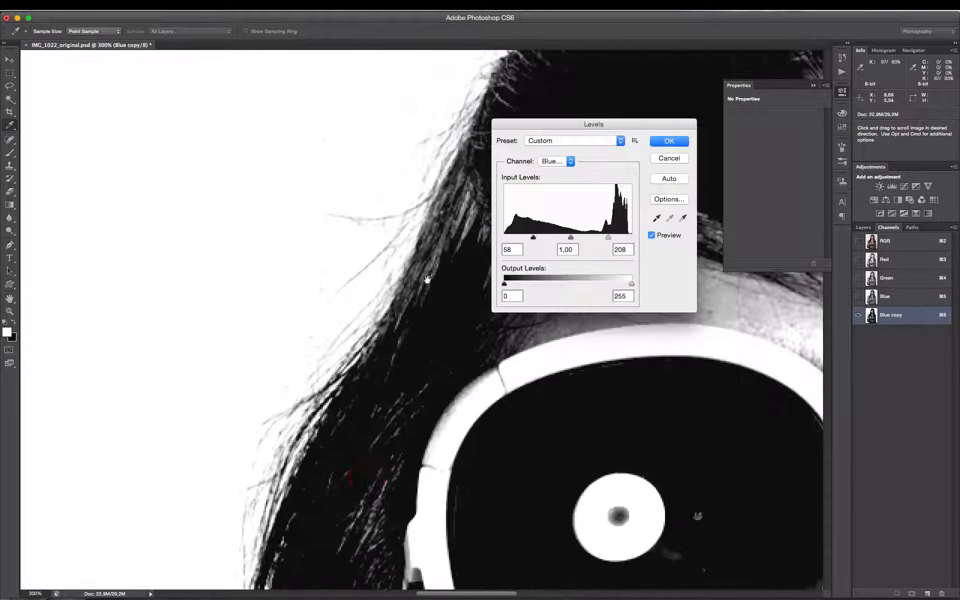
{"action": "left_click_drag", "start_coordinate": [428, 280], "coordinate": [378, 372]}
{"action": "left_click_drag", "start_coordinate": [432, 208], "coordinate": [384, 236]}
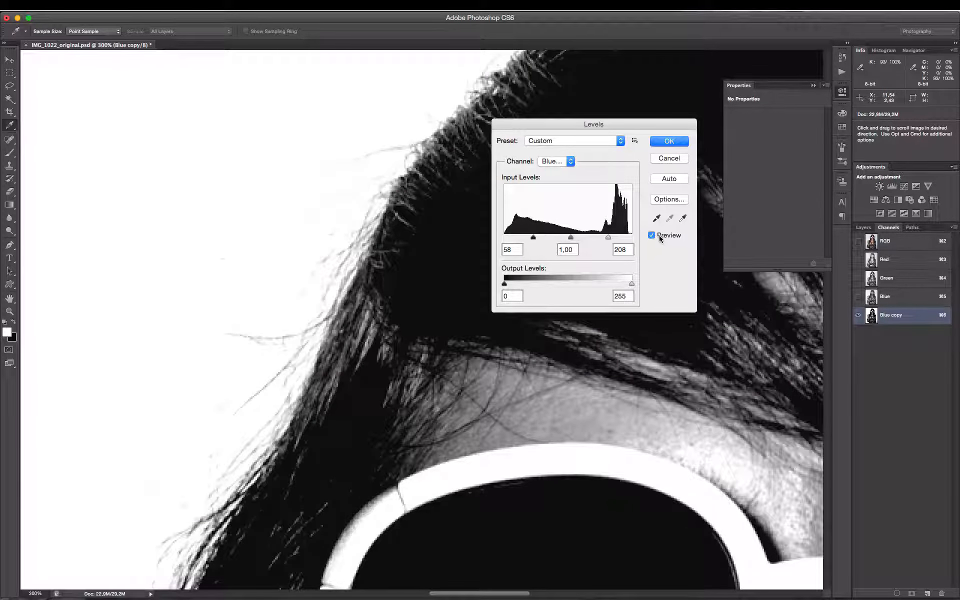
Compare the stray hairs around the forehead with and without the Levels preview, magnifying the hair edge to 500%
{"action": "left_click_drag", "start_coordinate": [638, 128], "coordinate": [603, 131]}
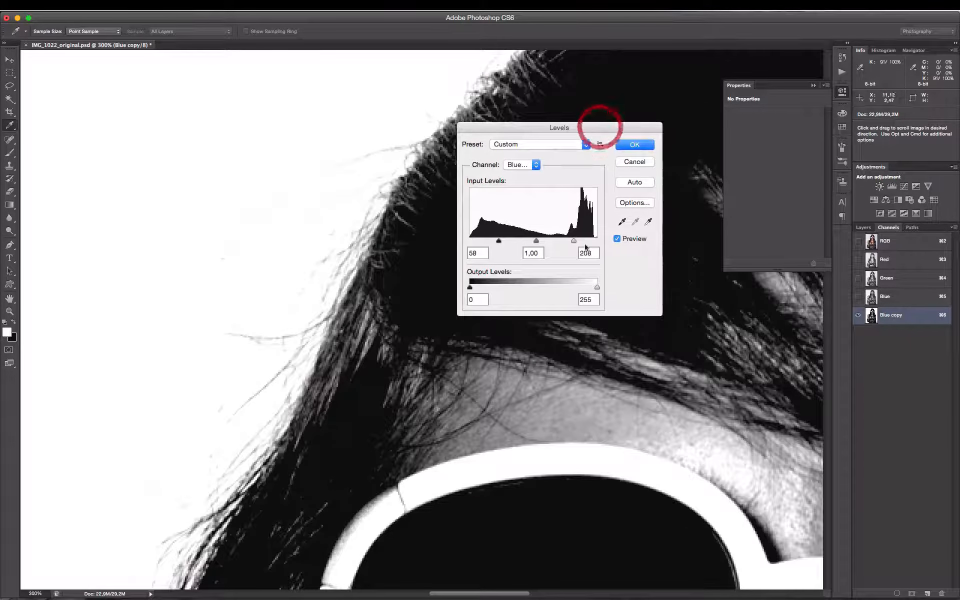
{"action": "left_click", "coordinate": [632, 243]}
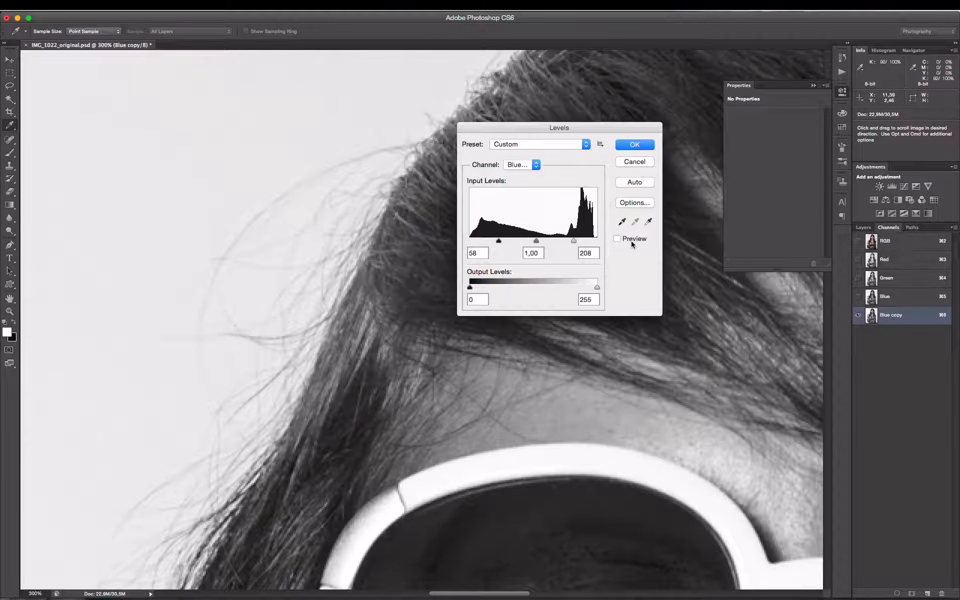
{"action": "left_click", "coordinate": [631, 241]}
{"action": "left_click", "coordinate": [632, 241]}
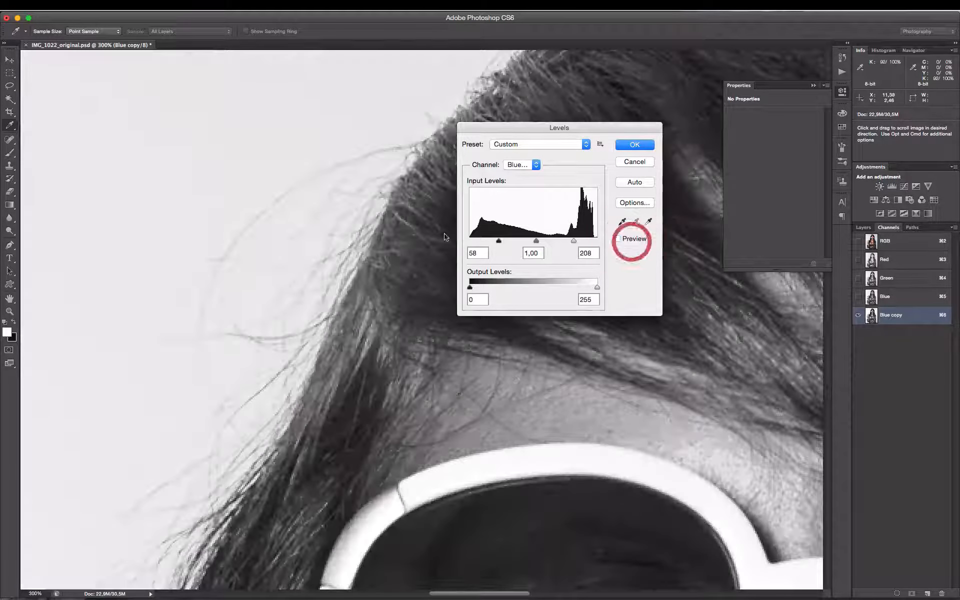
{"action": "key", "text": "super+plus"}
{"action": "key", "text": "super+plus"}
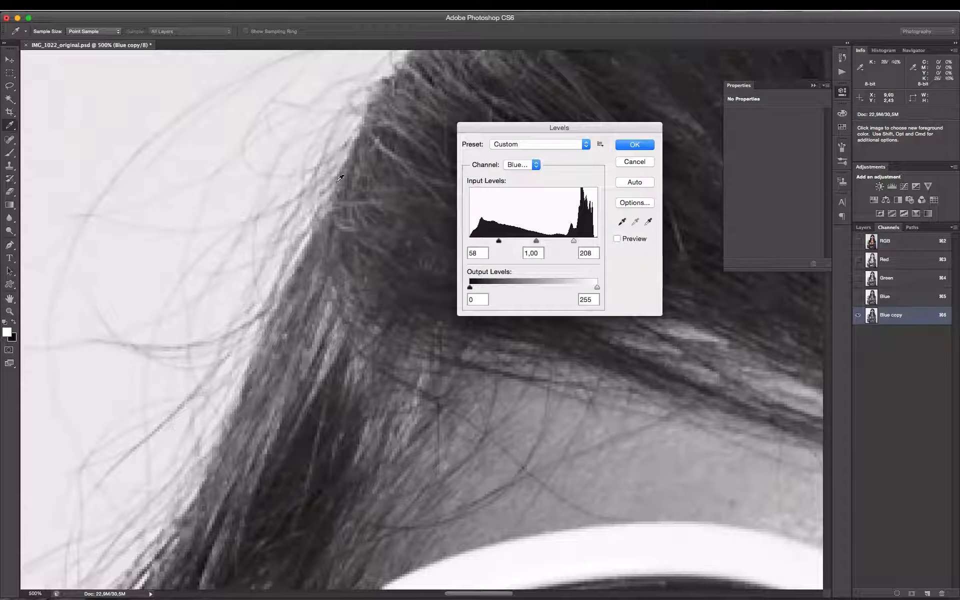
{"action": "left_click", "coordinate": [632, 241]}
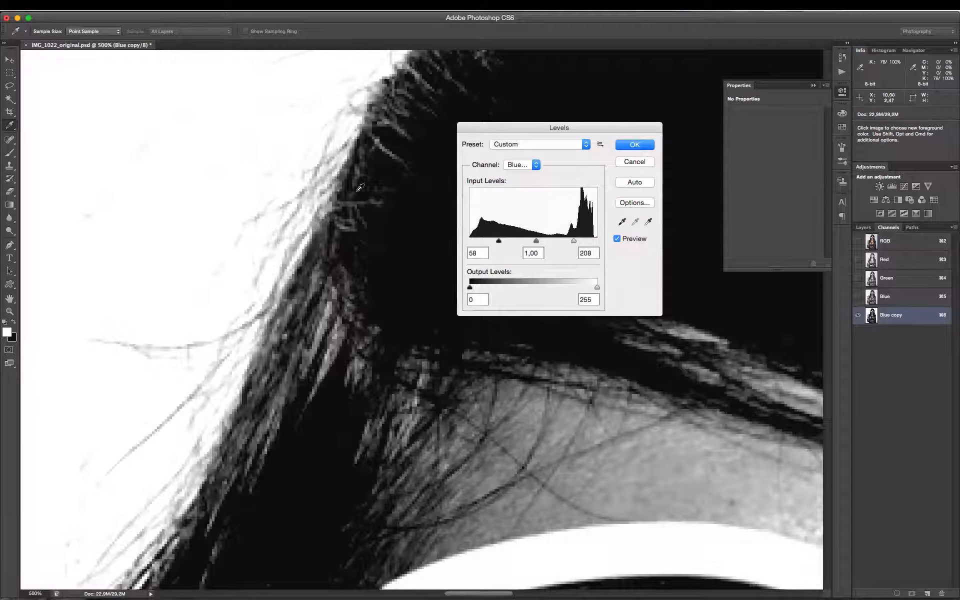
{"action": "left_click", "coordinate": [623, 241]}
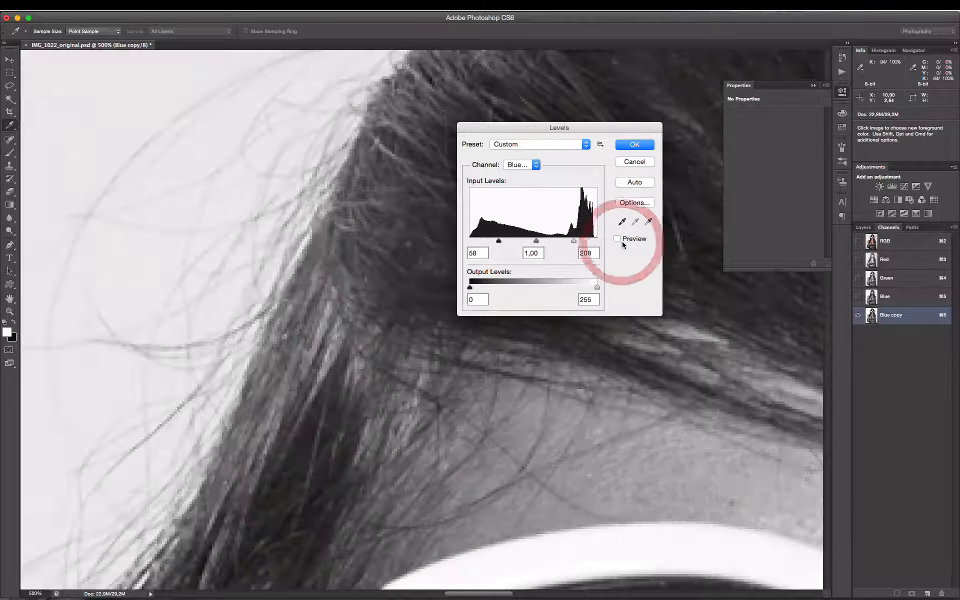
{"action": "left_click", "coordinate": [623, 241]}
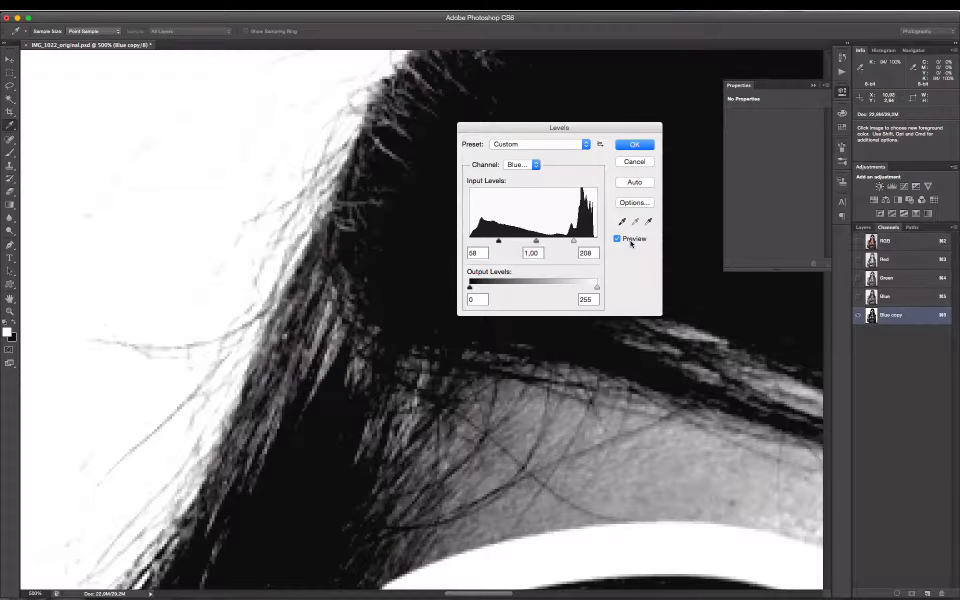
{"action": "left_click", "coordinate": [630, 240]}
{"action": "left_click_drag", "start_coordinate": [548, 128], "coordinate": [593, 128]}
{"action": "left_click", "coordinate": [663, 239]}
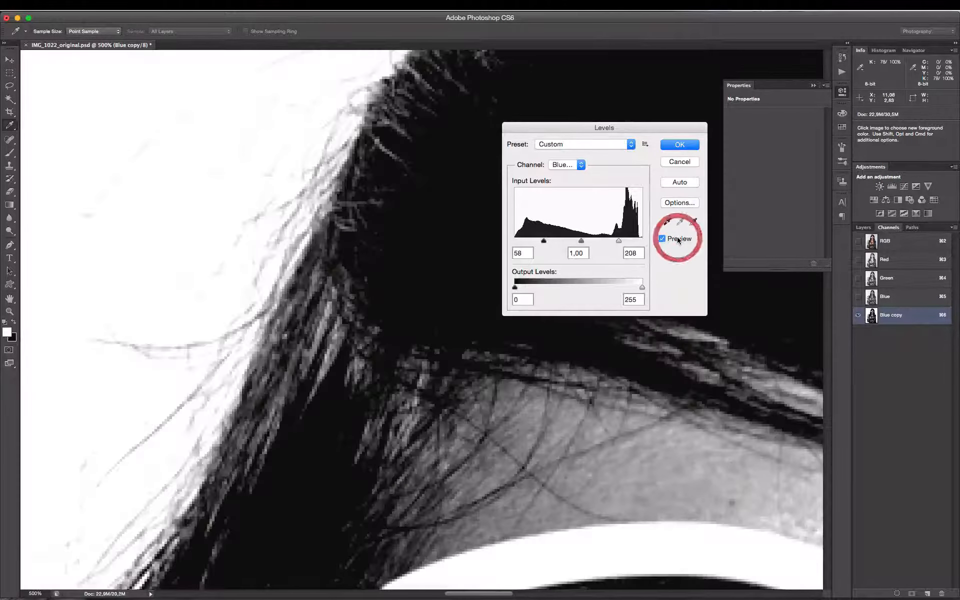
{"action": "left_click", "coordinate": [663, 239]}
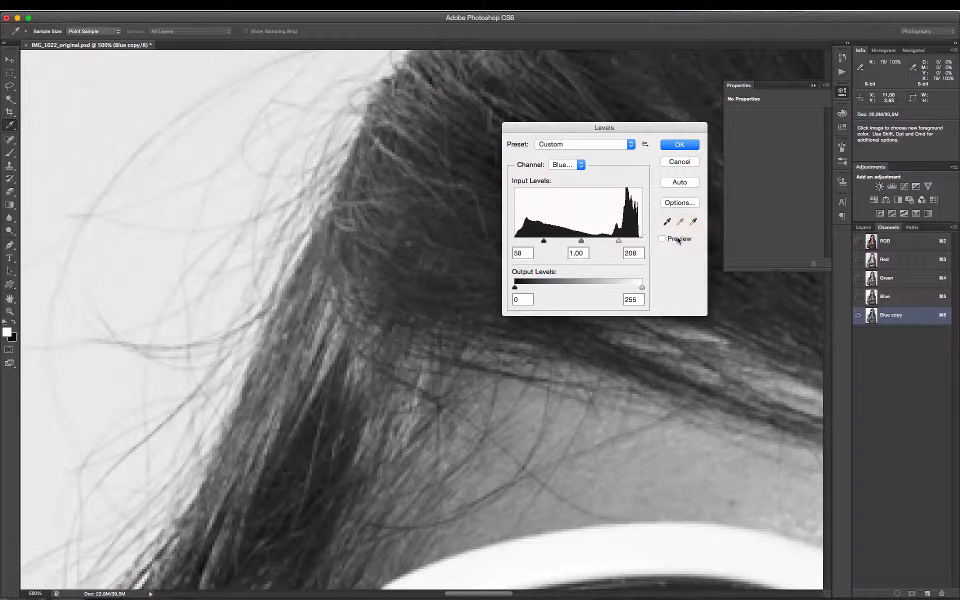
{"action": "left_click", "coordinate": [678, 240]}
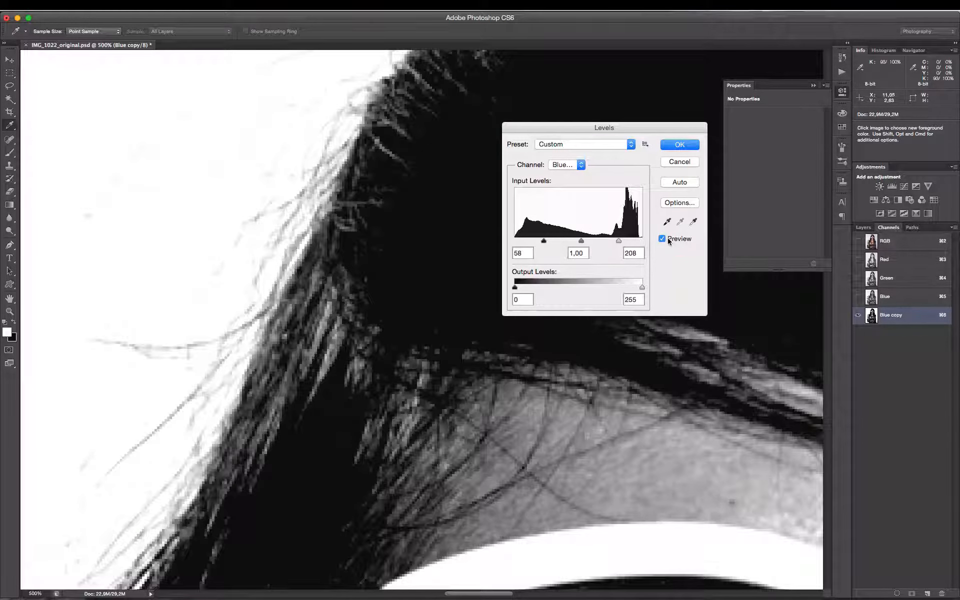
{"action": "left_click", "coordinate": [662, 239]}
{"action": "left_click", "coordinate": [663, 239]}
{"action": "left_click", "coordinate": [663, 239]}
{"action": "left_click", "coordinate": [662, 239]}
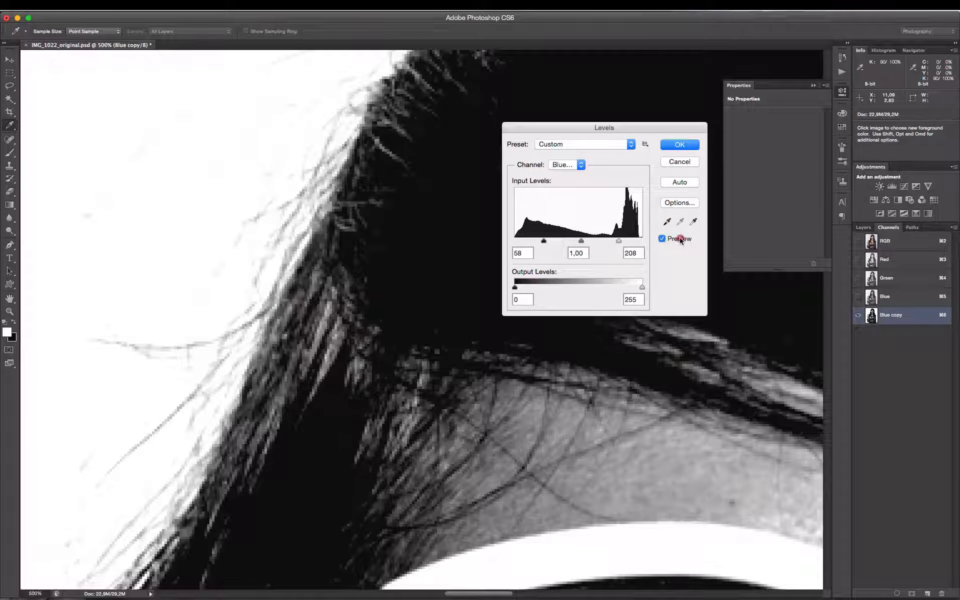
Reset the Levels settings to their defaults and leave the preview switched on
{"action": "left_click", "coordinate": [680, 239]}
{"action": "key", "text": "alt"}
{"action": "left_click", "coordinate": [678, 165], "text": "alt"}
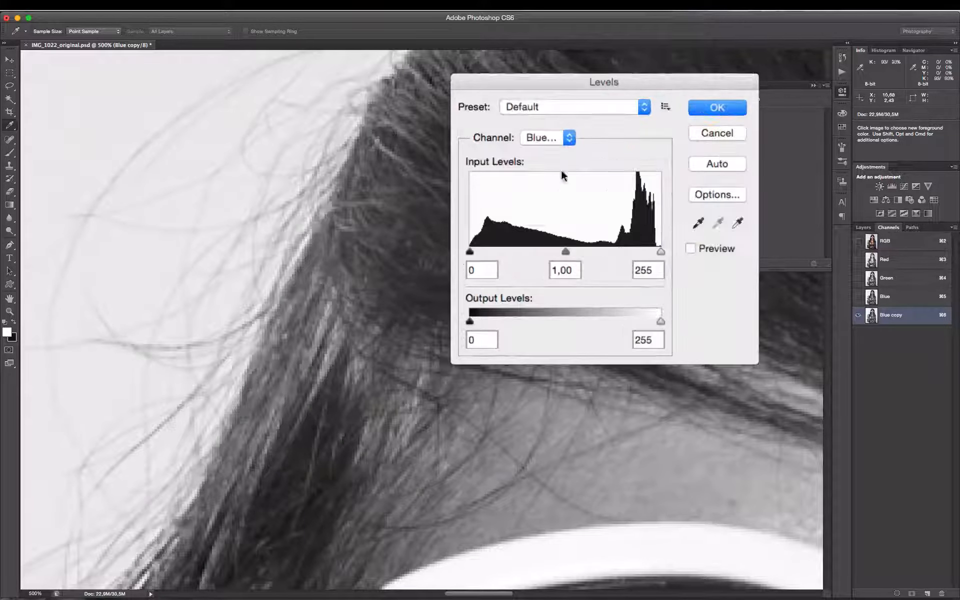
{"action": "left_click", "coordinate": [691, 249]}
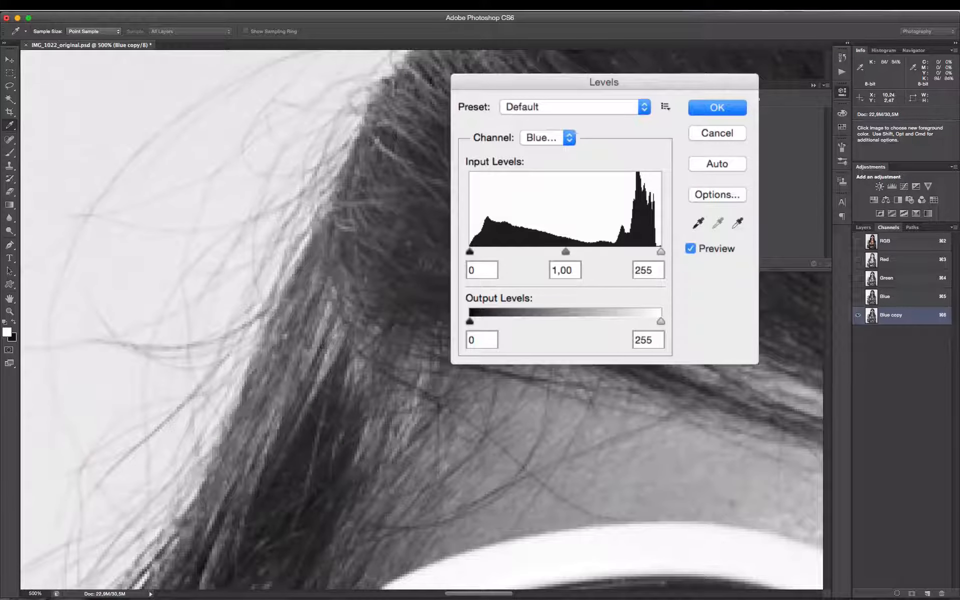
Set the black input level to 75 for the Blue copy channel while viewing the hair near the forehead
{"action": "left_click_drag", "start_coordinate": [305, 225], "coordinate": [250, 354]}
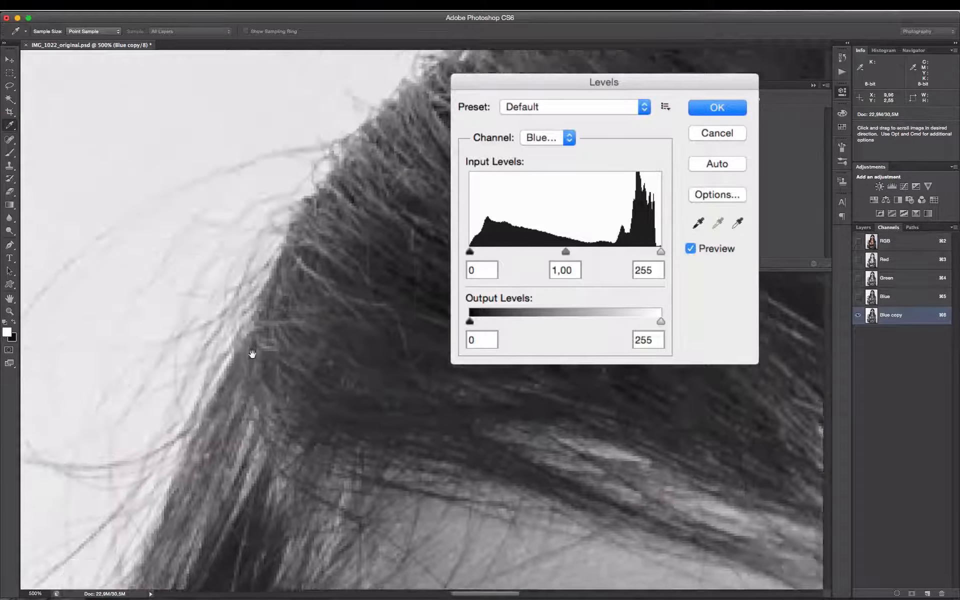
{"action": "left_click_drag", "start_coordinate": [328, 286], "coordinate": [395, 208]}
{"action": "left_click_drag", "start_coordinate": [426, 279], "coordinate": [526, 256]}
{"action": "left_click_drag", "start_coordinate": [434, 246], "coordinate": [247, 341]}
{"action": "left_click_drag", "start_coordinate": [377, 245], "coordinate": [300, 343]}
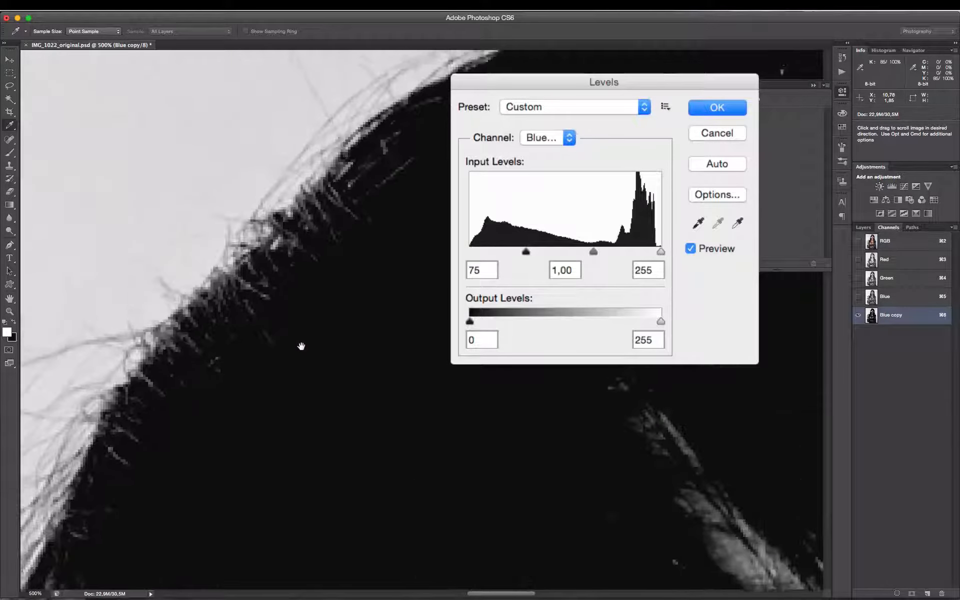
Inspect the hair edge at 500% over the crown, past the sunglasses and back to the opposite side of the head
{"action": "left_click_drag", "start_coordinate": [371, 292], "coordinate": [250, 347]}
{"action": "left_click_drag", "start_coordinate": [287, 215], "coordinate": [159, 238]}
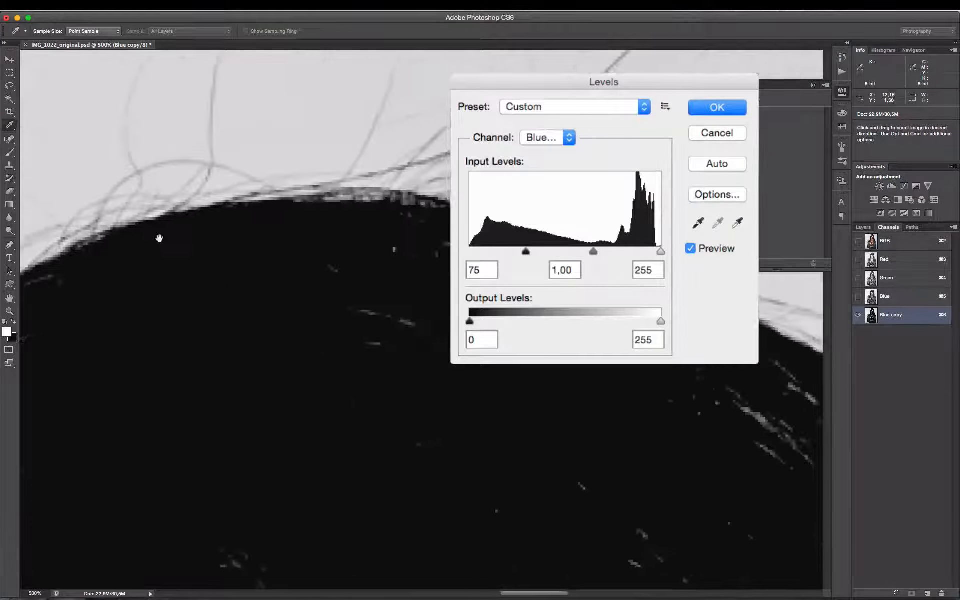
{"action": "left_click_drag", "start_coordinate": [360, 450], "coordinate": [186, 205]}
{"action": "left_click_drag", "start_coordinate": [505, 495], "coordinate": [267, 245]}
{"action": "left_click_drag", "start_coordinate": [470, 410], "coordinate": [294, 197]}
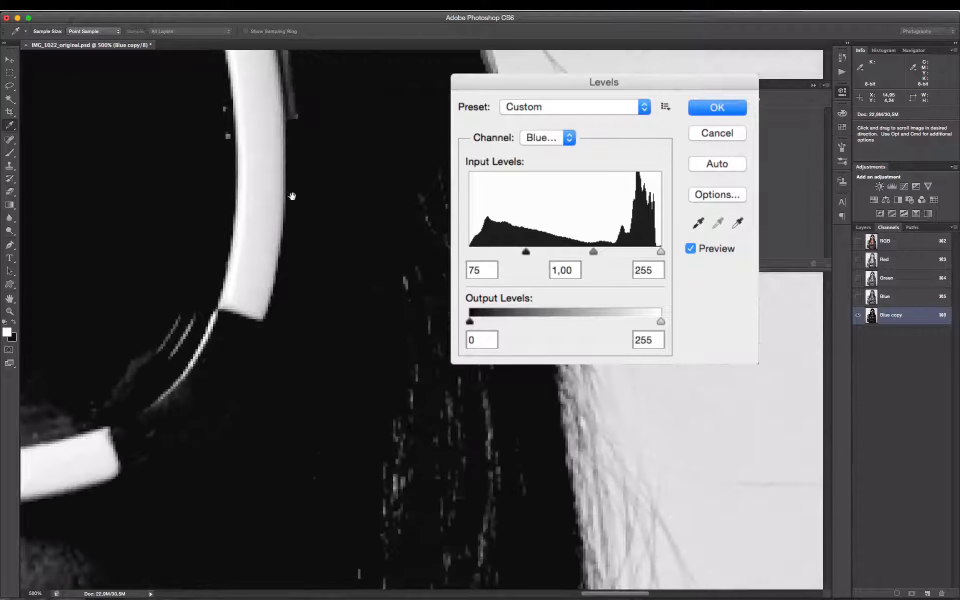
{"action": "left_click_drag", "start_coordinate": [75, 173], "coordinate": [467, 225]}
{"action": "left_click_drag", "start_coordinate": [203, 293], "coordinate": [370, 322]}
{"action": "left_click_drag", "start_coordinate": [250, 320], "coordinate": [710, 365]}
{"action": "left_click_drag", "start_coordinate": [55, 264], "coordinate": [435, 323]}
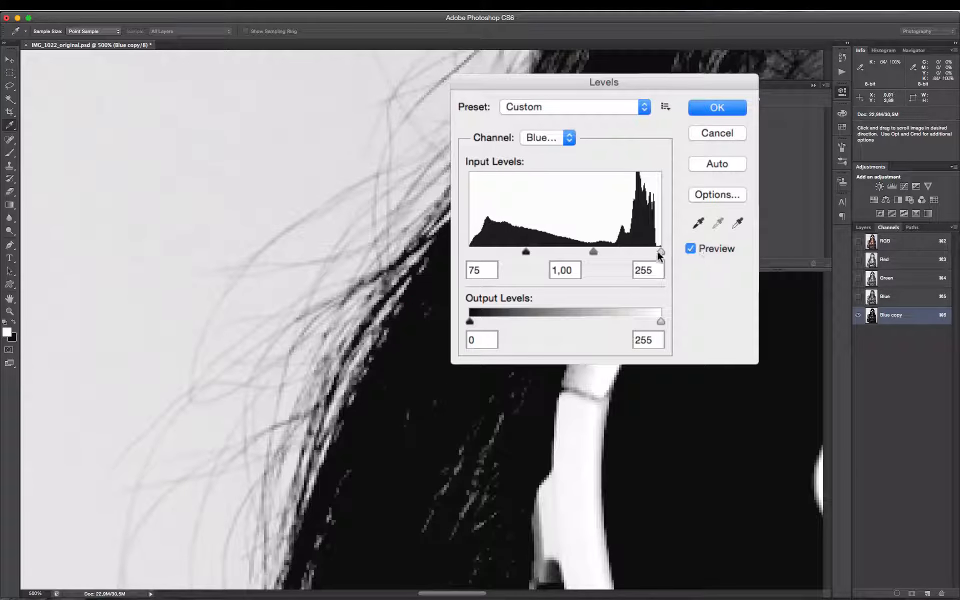
Set the white input level to 230 and check the fine hairs down the side of the head
{"action": "left_click_drag", "start_coordinate": [662, 251], "coordinate": [641, 253]}
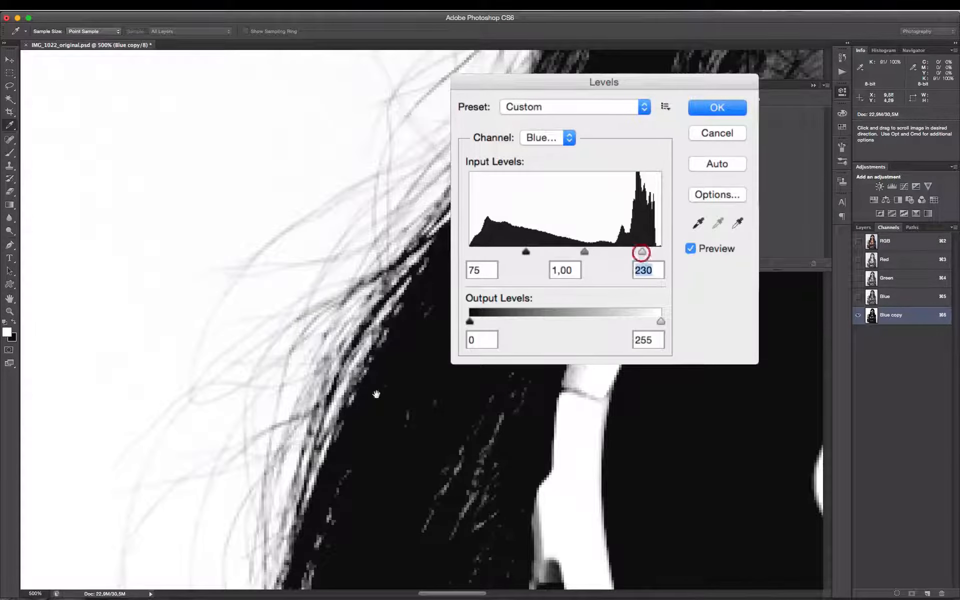
{"action": "left_click_drag", "start_coordinate": [325, 415], "coordinate": [397, 247]}
{"action": "left_click_drag", "start_coordinate": [322, 344], "coordinate": [417, 168]}
{"action": "left_click_drag", "start_coordinate": [356, 520], "coordinate": [395, 302]}
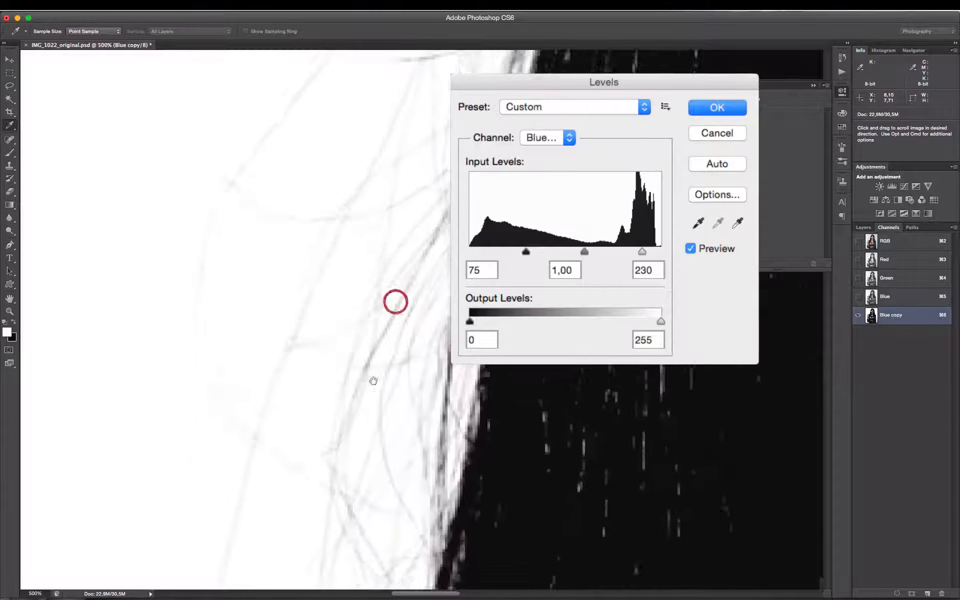
{"action": "left_click_drag", "start_coordinate": [372, 430], "coordinate": [368, 227]}
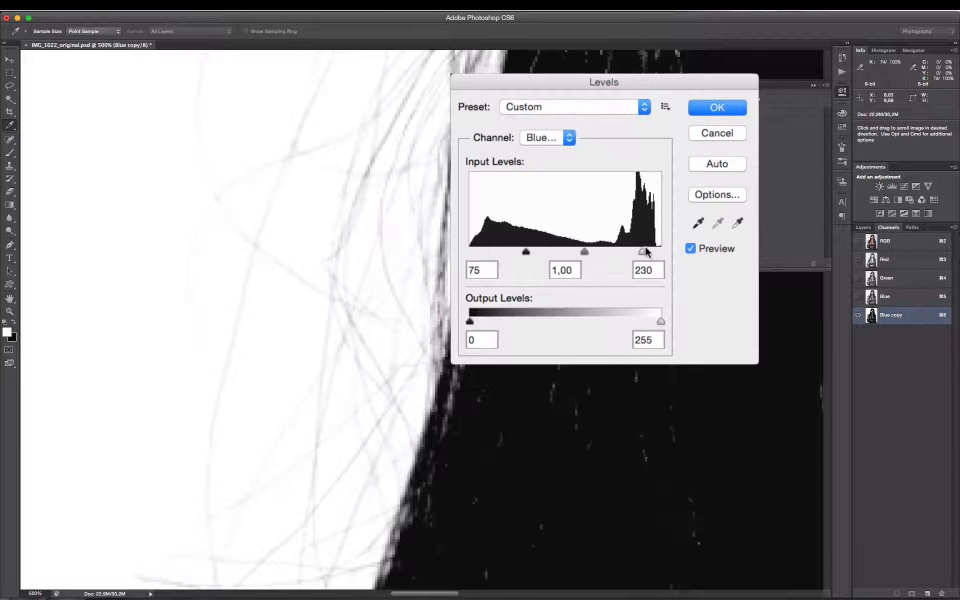
Try a lower white input level, undo it, and compare the stray hairs with the Levels preview off and on
{"action": "left_click_drag", "start_coordinate": [644, 251], "coordinate": [628, 255]}
{"action": "key", "text": "super+z"}
{"action": "left_click", "coordinate": [711, 252]}
{"action": "left_click", "coordinate": [711, 252]}
{"action": "left_click", "coordinate": [712, 254]}
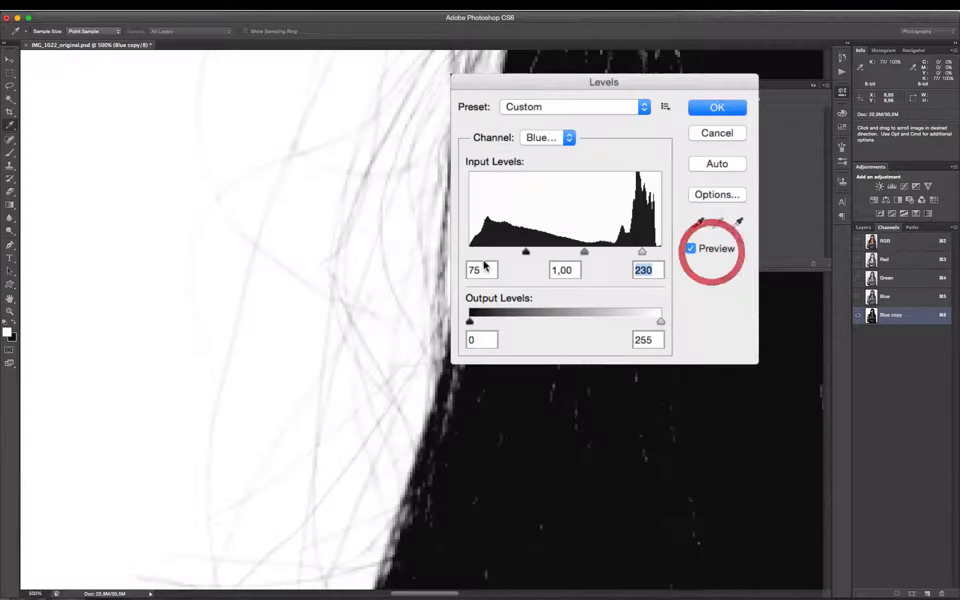
Check the hair edge from the shoulder back up to the sunglasses, and apply the Levels adjustment
{"action": "left_click_drag", "start_coordinate": [338, 422], "coordinate": [393, 256]}
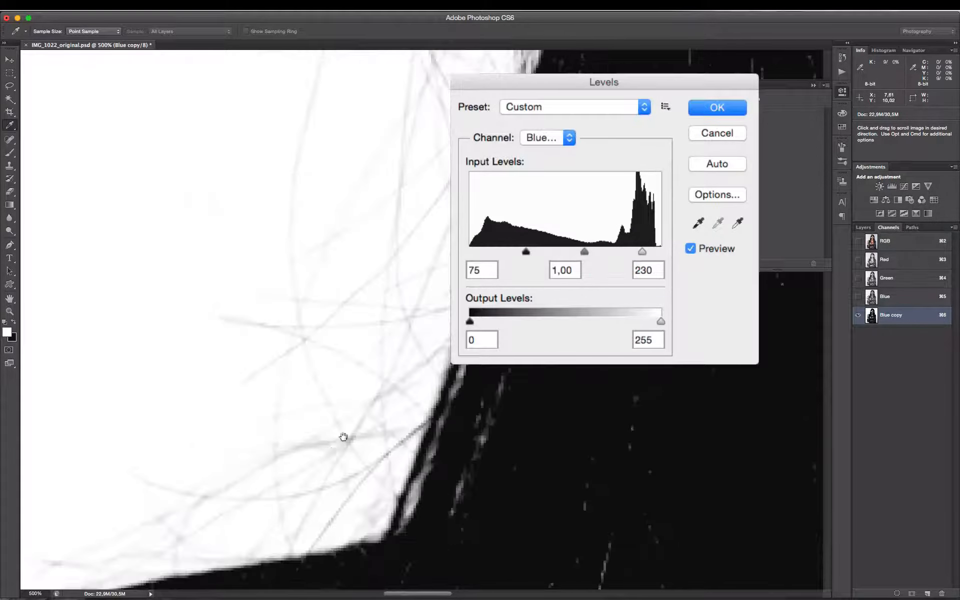
{"action": "left_click_drag", "start_coordinate": [343, 436], "coordinate": [338, 364]}
{"action": "left_click_drag", "start_coordinate": [403, 180], "coordinate": [302, 422]}
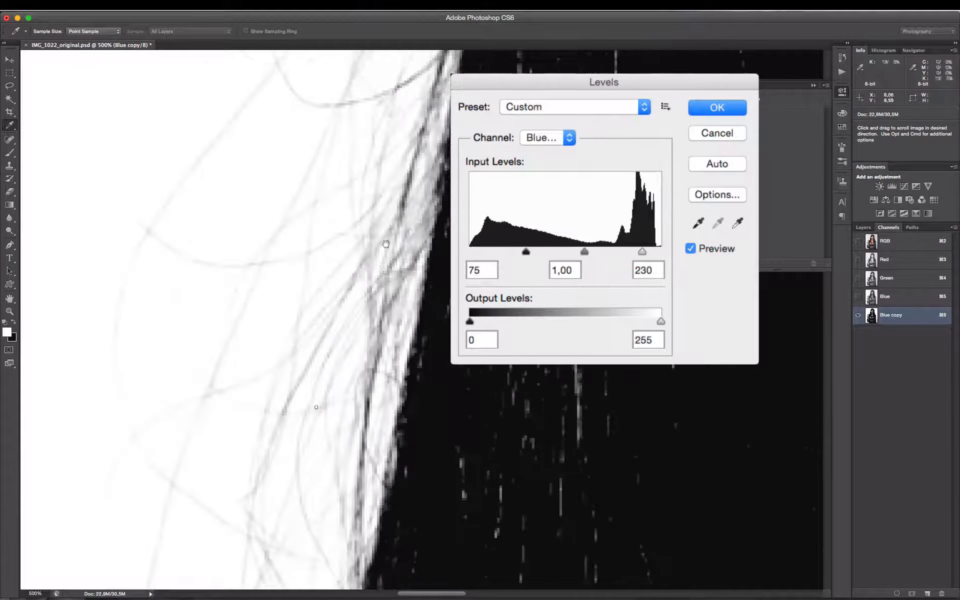
{"action": "left_click_drag", "start_coordinate": [386, 242], "coordinate": [309, 422]}
{"action": "left_click_drag", "start_coordinate": [403, 155], "coordinate": [300, 420]}
{"action": "left_click_drag", "start_coordinate": [344, 273], "coordinate": [278, 467]}
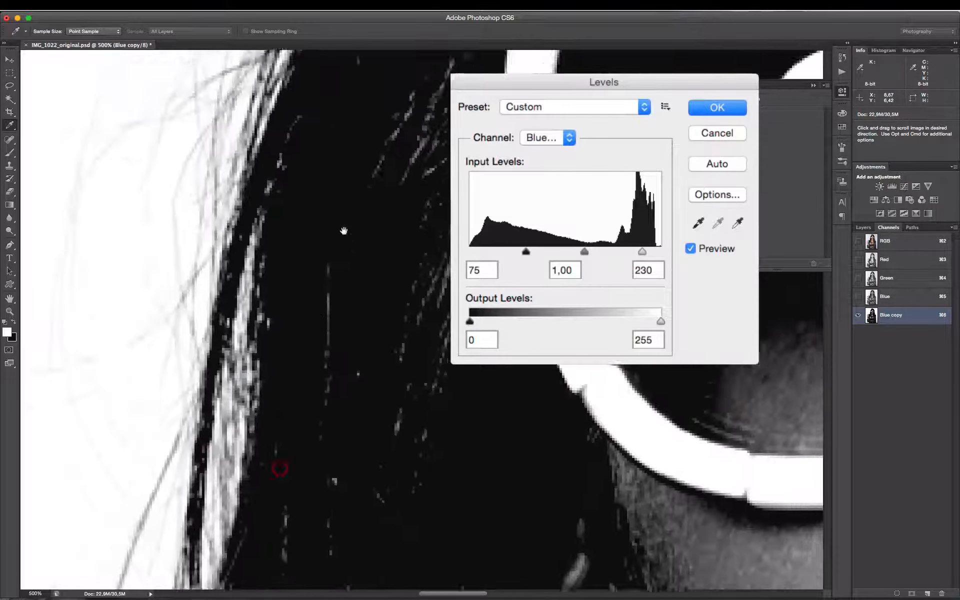
{"action": "left_click_drag", "start_coordinate": [343, 230], "coordinate": [361, 244]}
{"action": "left_click", "coordinate": [714, 105]}
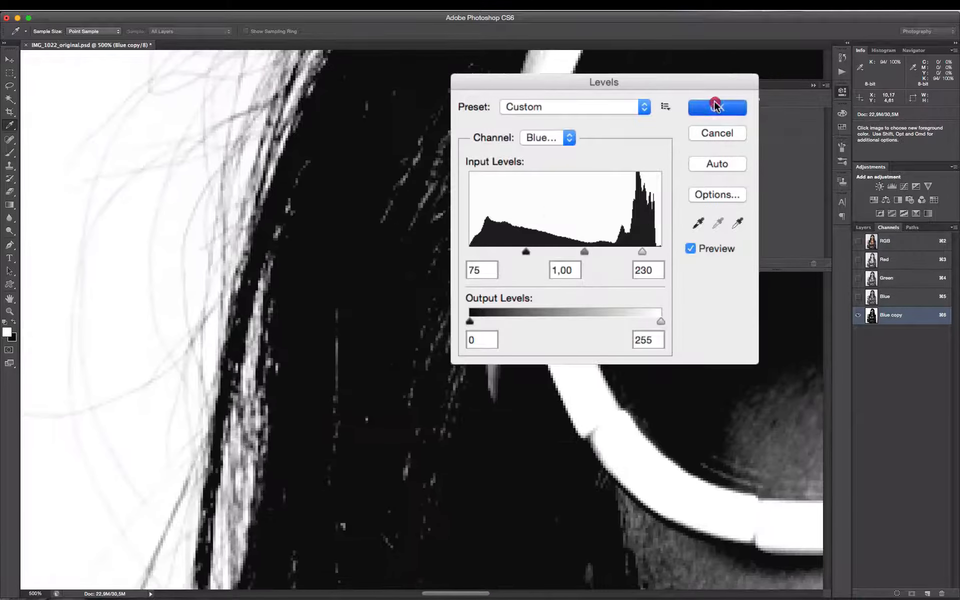
Examine the adjusted Blue copy channel from the head down to the bottom of the image at about 64%
{"action": "key", "text": "z"}
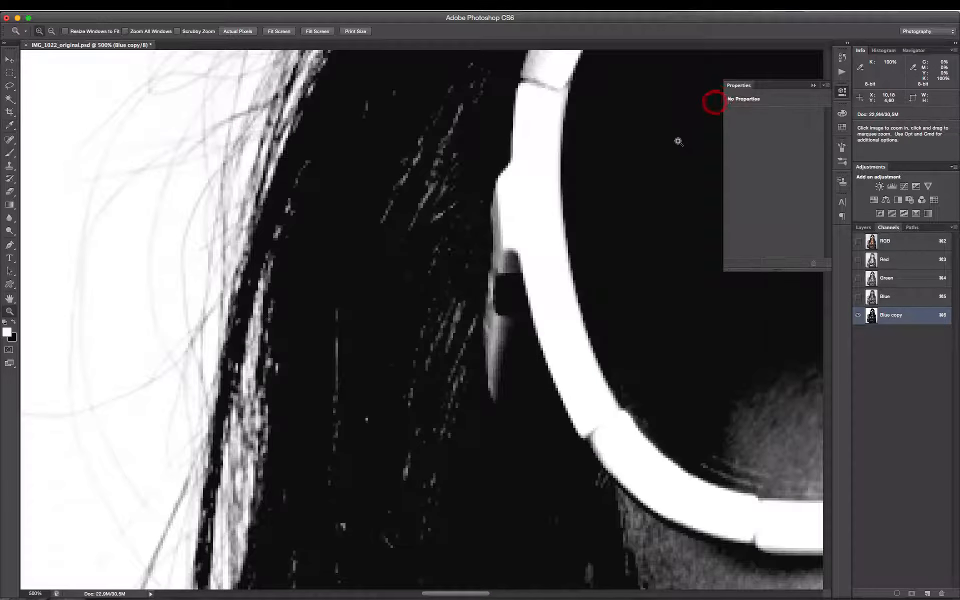
{"action": "right_click", "coordinate": [485, 210]}
{"action": "left_click", "coordinate": [506, 231]}
{"action": "left_click_drag", "start_coordinate": [271, 194], "coordinate": [572, 375]}
{"action": "scroll", "coordinate": [500, 350], "scroll_direction": "up", "scroll_amount": 5}
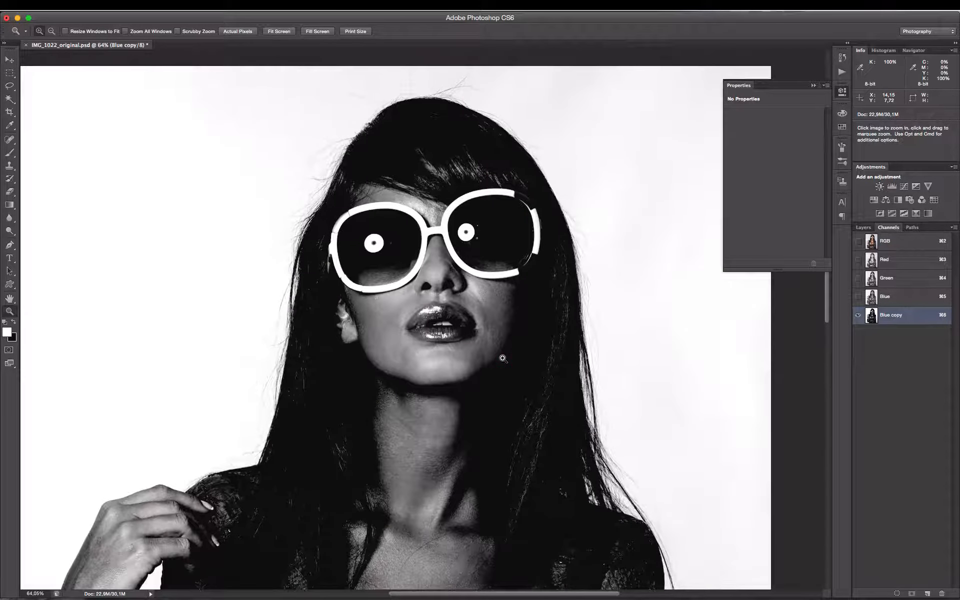
{"action": "left_click_drag", "start_coordinate": [524, 165], "coordinate": [515, 205]}
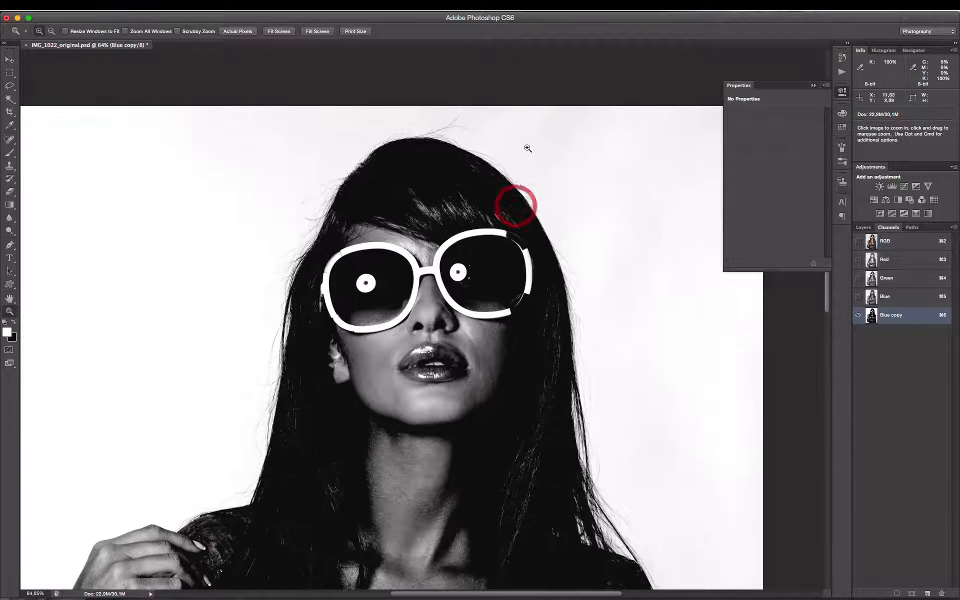
{"action": "scroll", "coordinate": [615, 290], "scroll_direction": "down", "scroll_amount": 15}
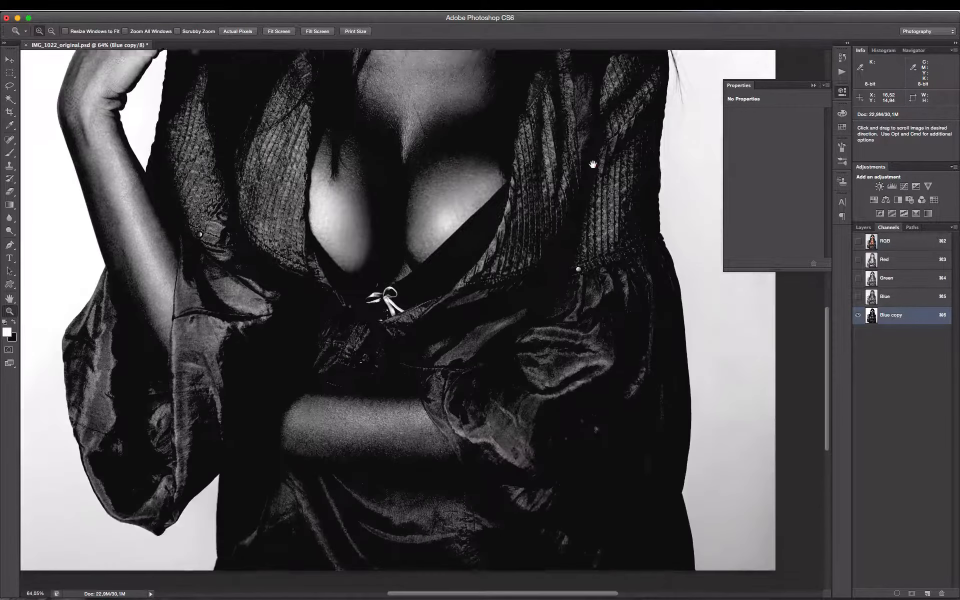
{"action": "scroll", "coordinate": [553, 290], "scroll_direction": "up", "scroll_amount": 10}
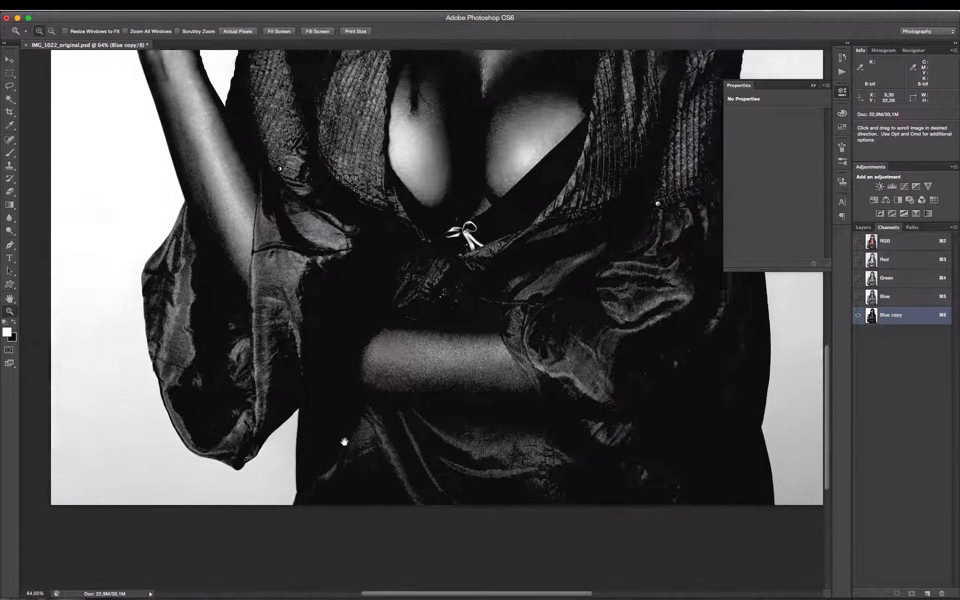
{"action": "scroll", "coordinate": [395, 315], "scroll_direction": "up", "scroll_amount": 10}
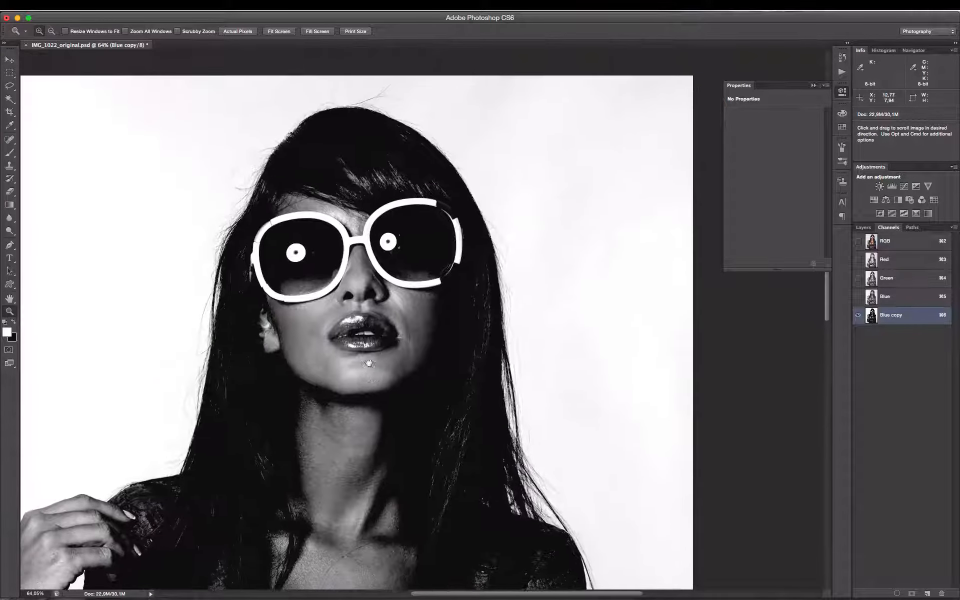
Review the remaining gray areas on the face, neck, chest and hand against the white background
{"action": "left_click_drag", "start_coordinate": [391, 368], "coordinate": [393, 370]}
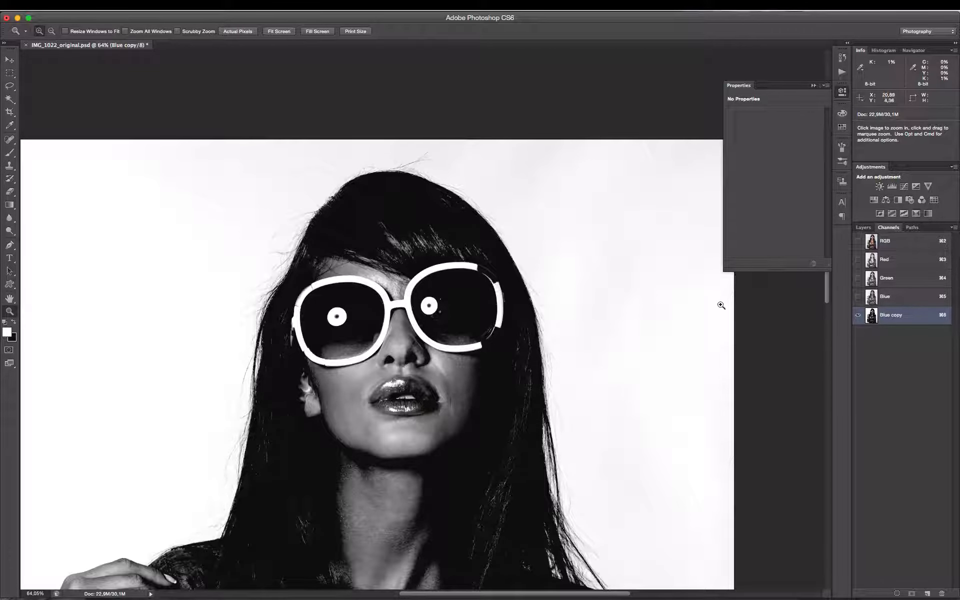
{"action": "scroll", "coordinate": [562, 375], "scroll_direction": "down", "scroll_amount": 10}
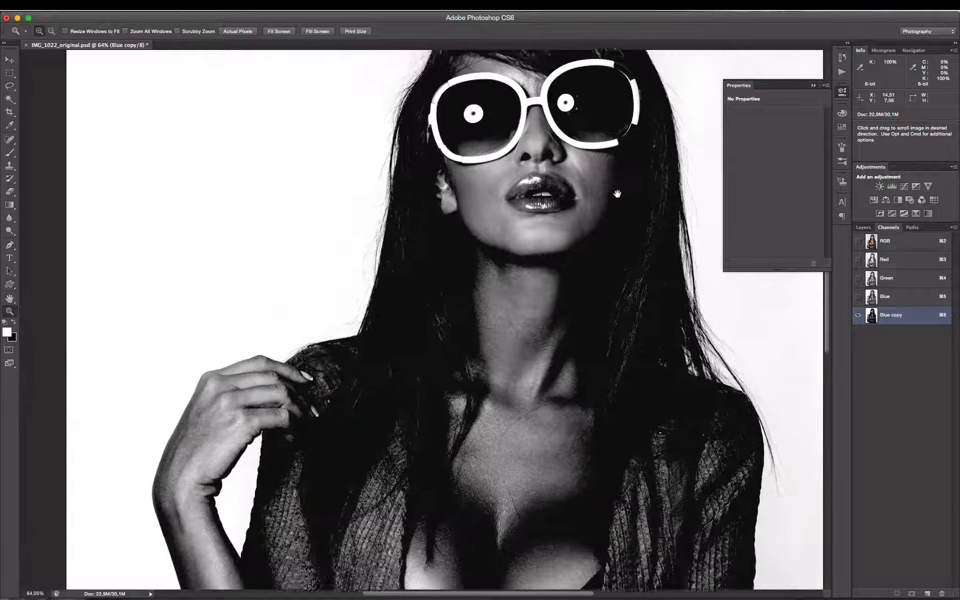
{"action": "scroll", "coordinate": [542, 225], "scroll_direction": "up", "scroll_amount": 10}
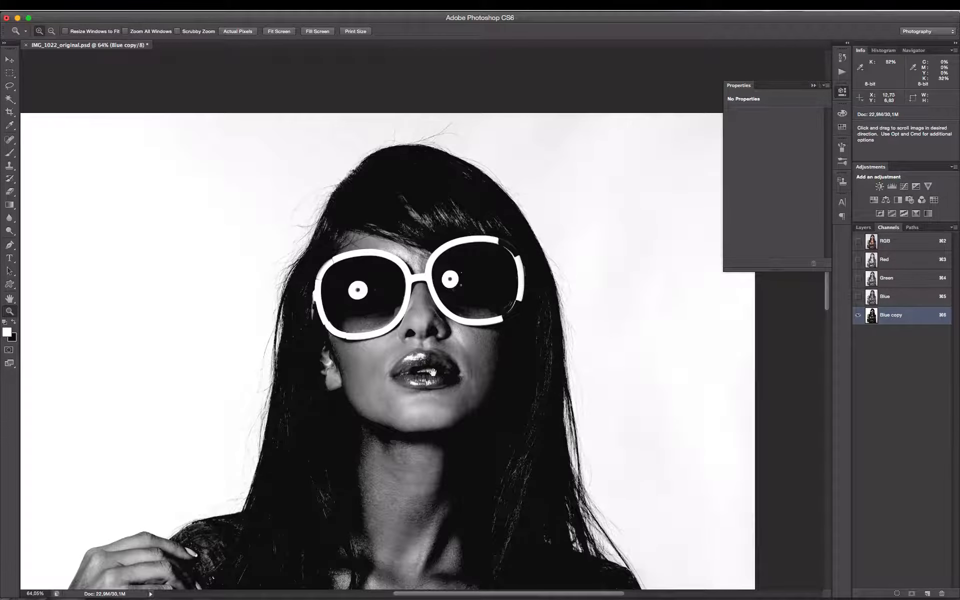
{"action": "left_click_drag", "start_coordinate": [365, 335], "coordinate": [373, 261]}
{"action": "left_click_drag", "start_coordinate": [507, 186], "coordinate": [478, 263]}
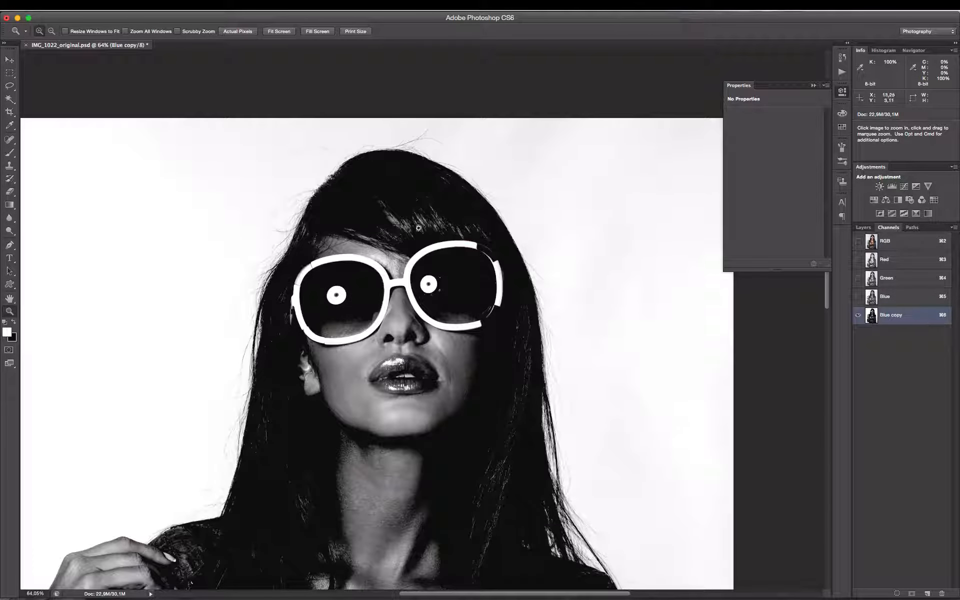
{"action": "left_click_drag", "start_coordinate": [418, 228], "coordinate": [625, 127]}
{"action": "left_click_drag", "start_coordinate": [422, 264], "coordinate": [348, 127]}
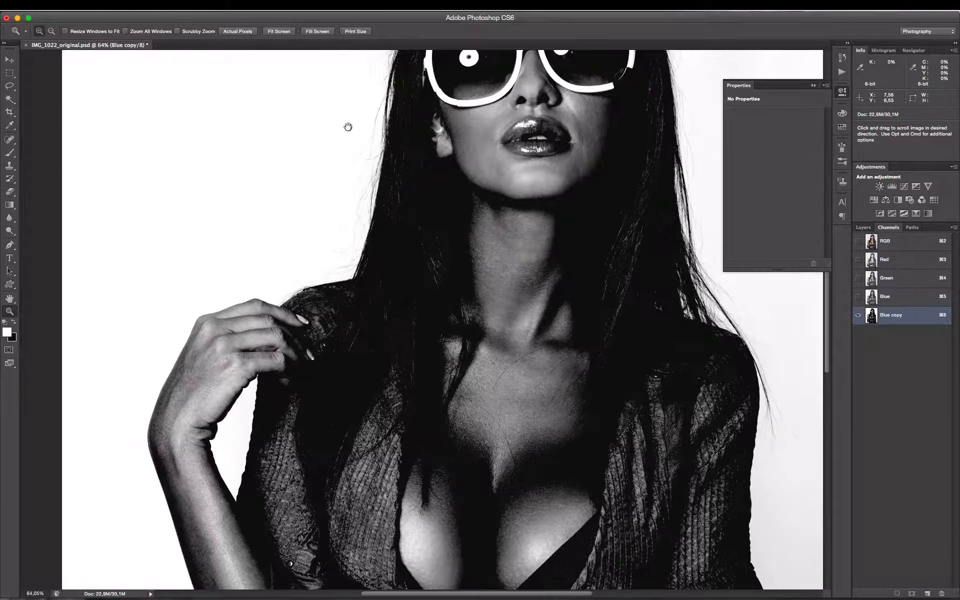
{"action": "left_click_drag", "start_coordinate": [579, 243], "coordinate": [494, 333]}
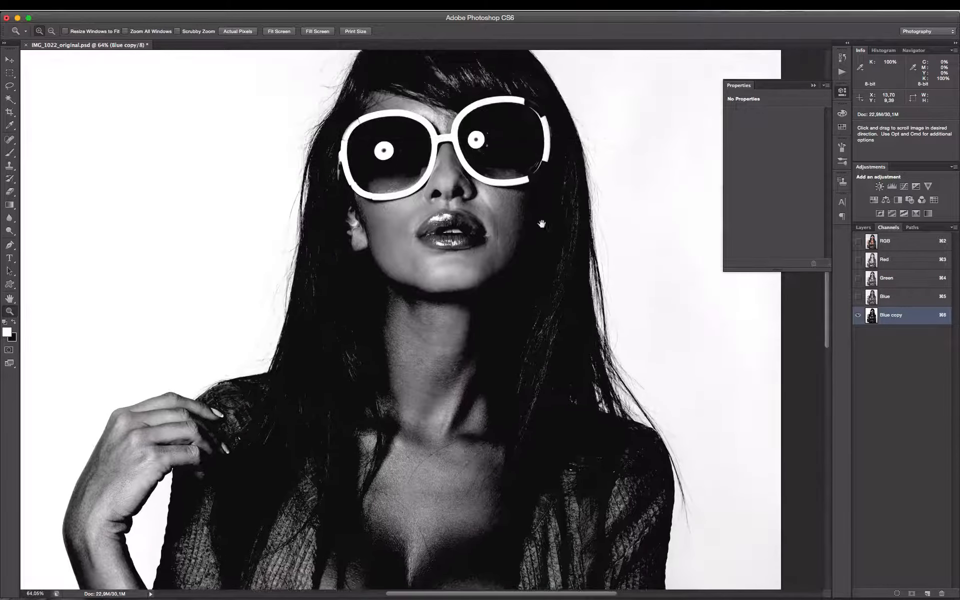
{"action": "left_click_drag", "start_coordinate": [541, 224], "coordinate": [473, 363]}
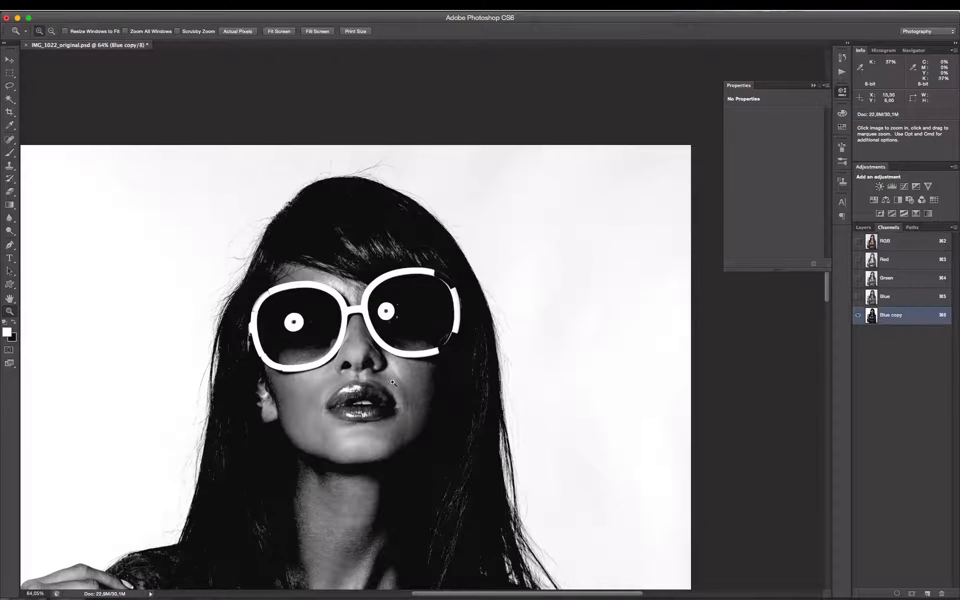
{"action": "left_click_drag", "start_coordinate": [421, 388], "coordinate": [444, 358]}
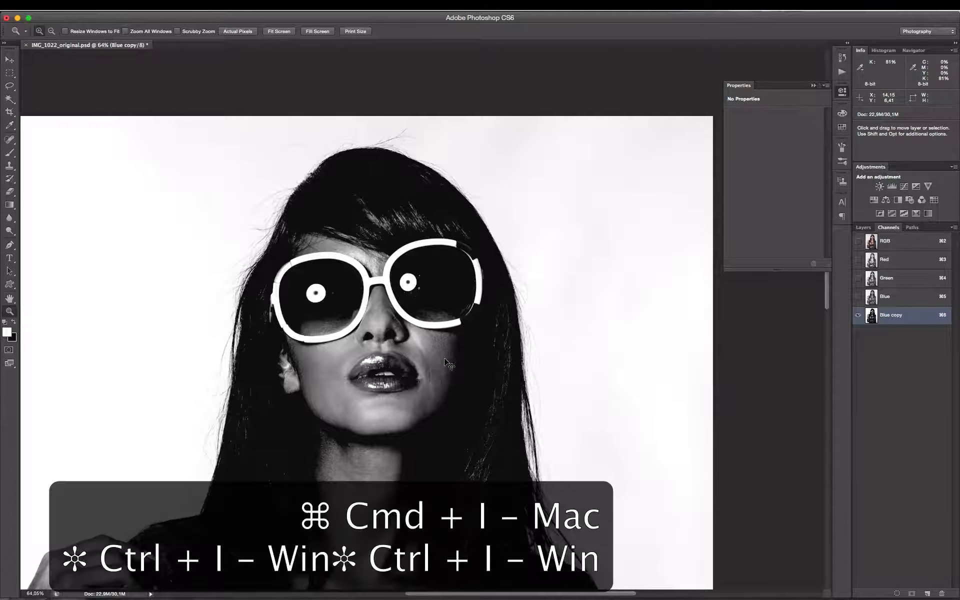
Invert the Blue copy channel and view the whole figure
{"action": "key", "text": "cmd+i"}
{"action": "key", "text": "super+minus"}
{"action": "key", "text": "super+minus"}
{"action": "key", "text": "super+minus"}
{"action": "key", "text": "super+minus"}
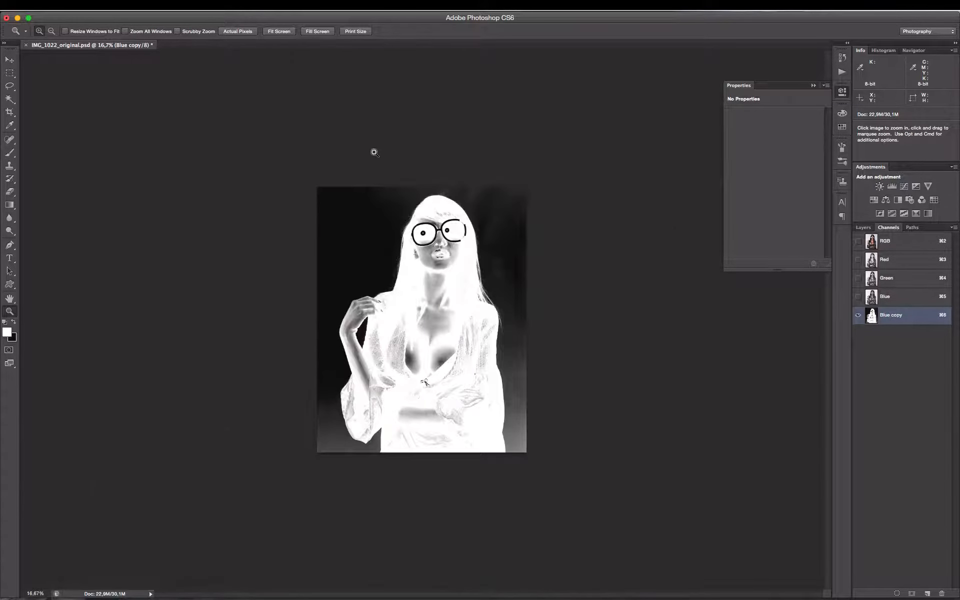
Examine the inverted channel from the torso to the head, including the face, sunglasses and crown hairs
{"action": "left_click_drag", "start_coordinate": [375, 188], "coordinate": [529, 389]}
{"action": "scroll", "coordinate": [420, 291], "scroll_direction": "up", "scroll_amount": 2}
{"action": "left_click_drag", "start_coordinate": [421, 292], "coordinate": [421, 298]}
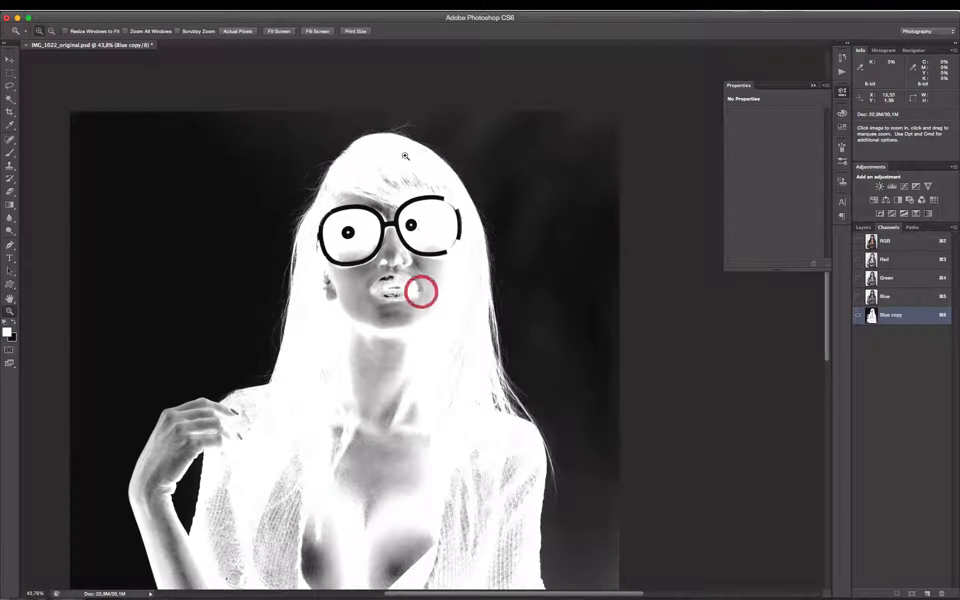
{"action": "left_click_drag", "start_coordinate": [336, 434], "coordinate": [400, 189]}
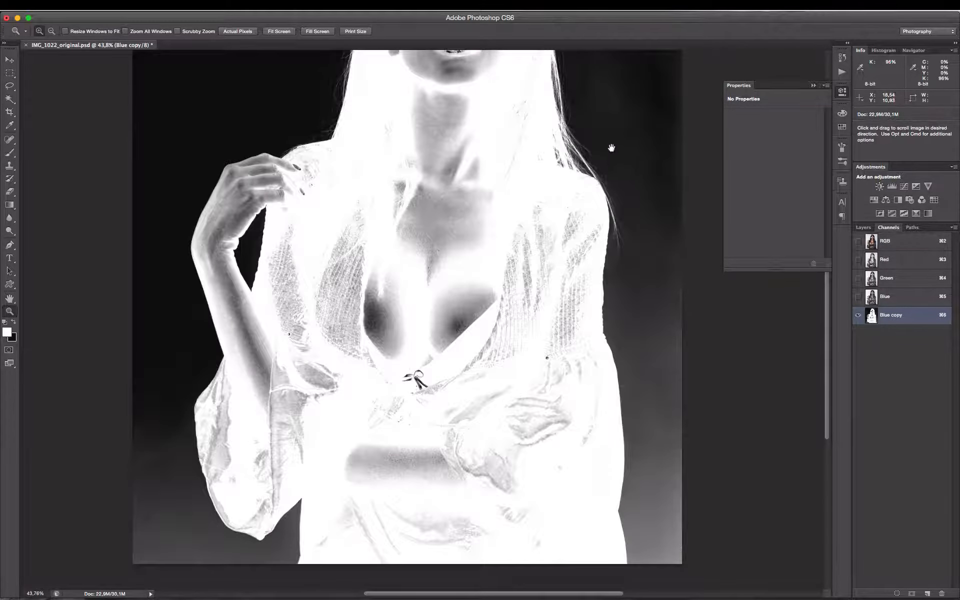
{"action": "left_click_drag", "start_coordinate": [612, 148], "coordinate": [610, 157]}
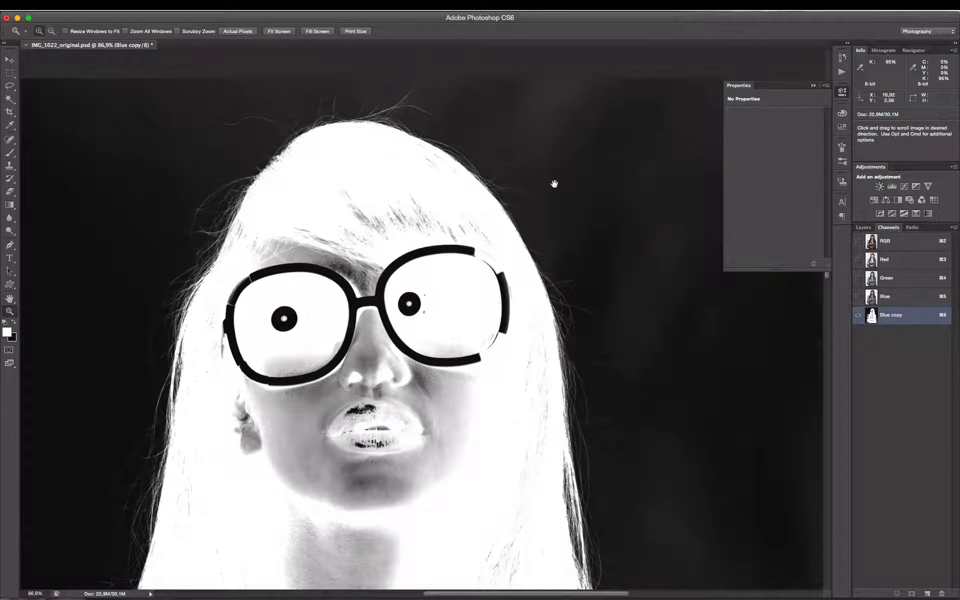
{"action": "left_click_drag", "start_coordinate": [555, 185], "coordinate": [461, 244]}
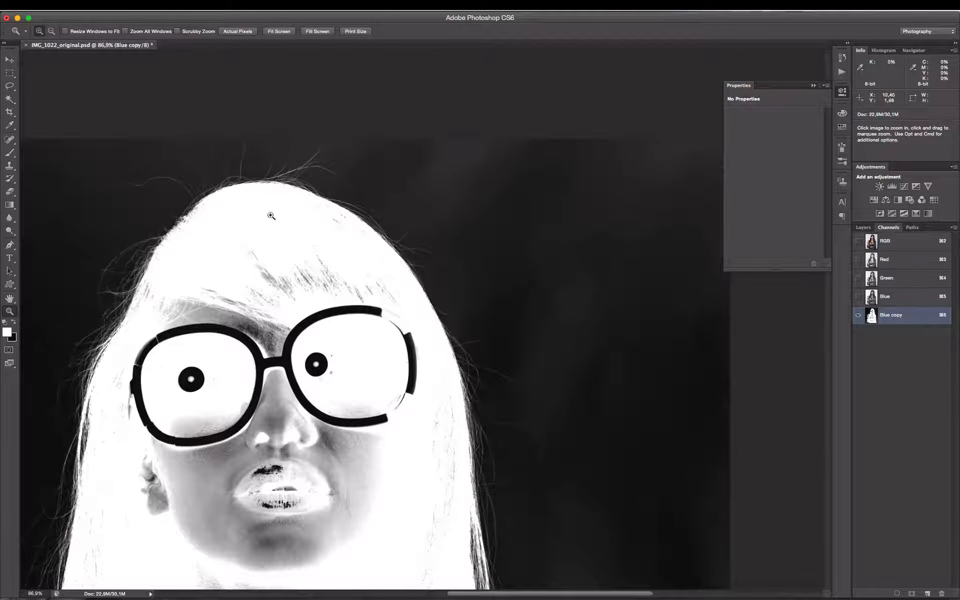
{"action": "left_click_drag", "start_coordinate": [236, 307], "coordinate": [381, 273]}
{"action": "left_click_drag", "start_coordinate": [586, 358], "coordinate": [493, 243]}
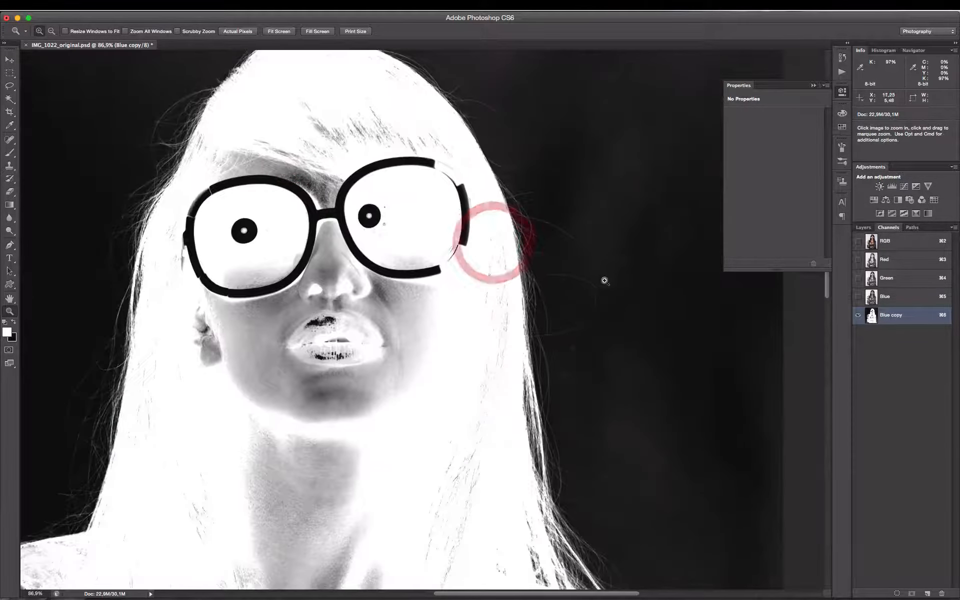
Inspect the inverted hair outline at about 87% down both sides of the head, and return to the print-size view
{"action": "left_click_drag", "start_coordinate": [650, 470], "coordinate": [615, 174]}
{"action": "left_click_drag", "start_coordinate": [623, 575], "coordinate": [630, 241]}
{"action": "left_click_drag", "start_coordinate": [449, 442], "coordinate": [669, 332]}
{"action": "left_click_drag", "start_coordinate": [273, 417], "coordinate": [569, 346]}
{"action": "left_click_drag", "start_coordinate": [359, 310], "coordinate": [300, 540]}
{"action": "left_click_drag", "start_coordinate": [450, 220], "coordinate": [355, 520]}
{"action": "left_click_drag", "start_coordinate": [555, 75], "coordinate": [369, 358]}
{"action": "left_click_drag", "start_coordinate": [564, 101], "coordinate": [511, 186]}
{"action": "right_click", "coordinate": [512, 186]}
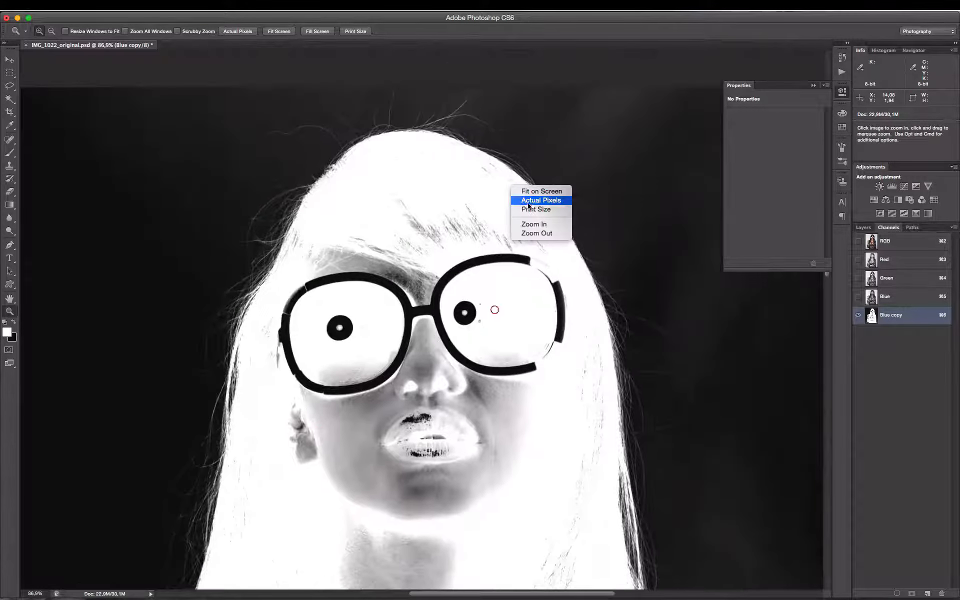
{"action": "left_click", "coordinate": [534, 212]}
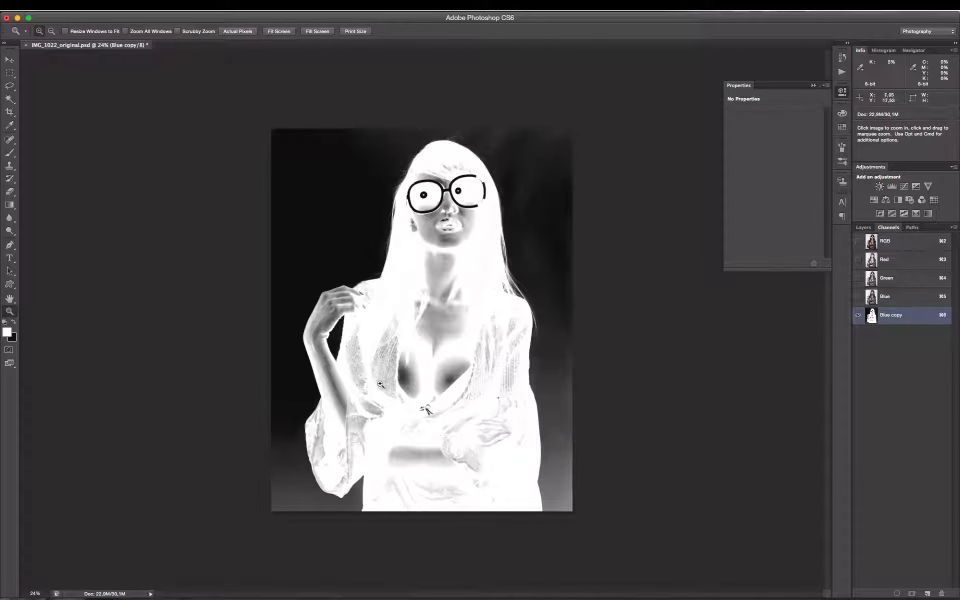
Draw a closed Pen path loosely around the whole figure, leaving a margin of background outside the hair, arm and clothing
{"action": "key", "text": "p"}
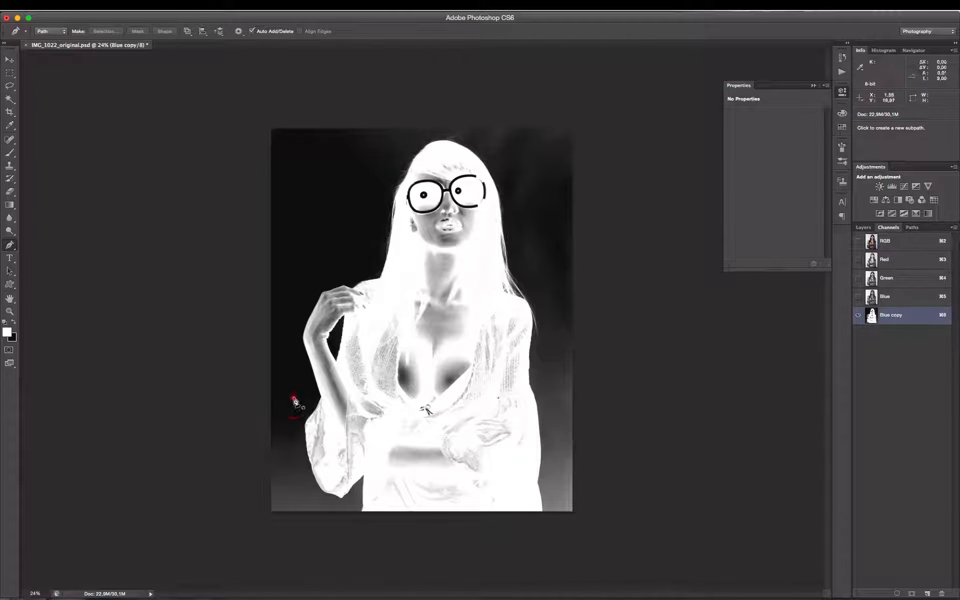
{"action": "left_click", "coordinate": [293, 397]}
{"action": "left_click_drag", "start_coordinate": [311, 510], "coordinate": [328, 520]}
{"action": "left_click_drag", "start_coordinate": [365, 541], "coordinate": [395, 552]}
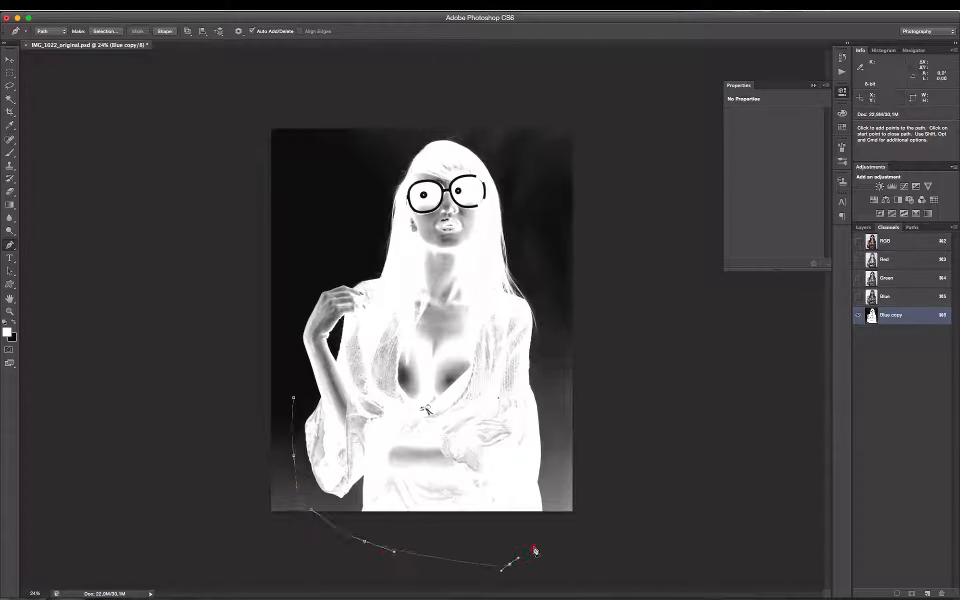
{"action": "left_click_drag", "start_coordinate": [534, 548], "coordinate": [542, 533]}
{"action": "left_click_drag", "start_coordinate": [550, 504], "coordinate": [553, 492]}
{"action": "left_click_drag", "start_coordinate": [552, 379], "coordinate": [556, 361]}
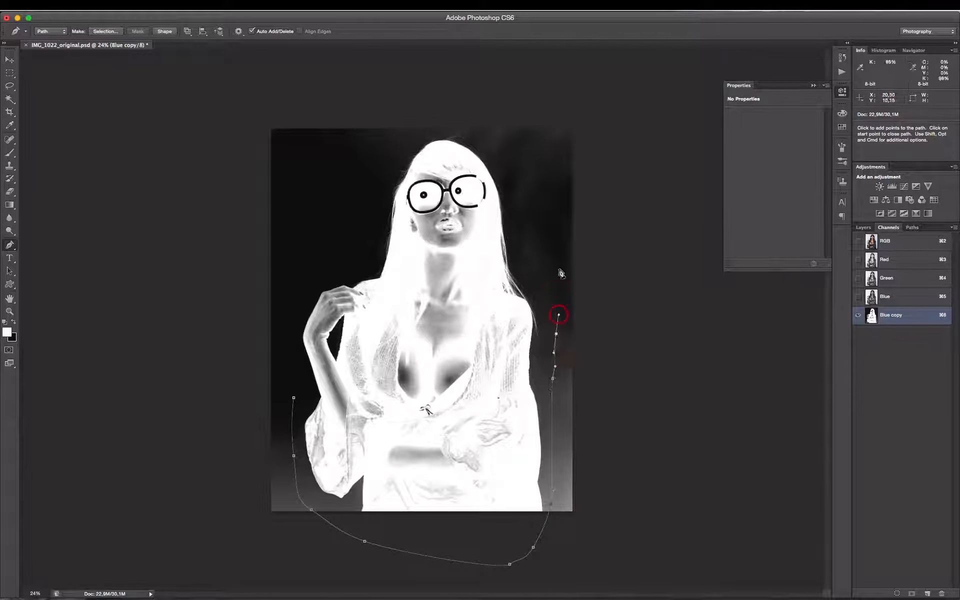
{"action": "left_click_drag", "start_coordinate": [538, 239], "coordinate": [531, 206]}
{"action": "left_click_drag", "start_coordinate": [517, 159], "coordinate": [504, 144]}
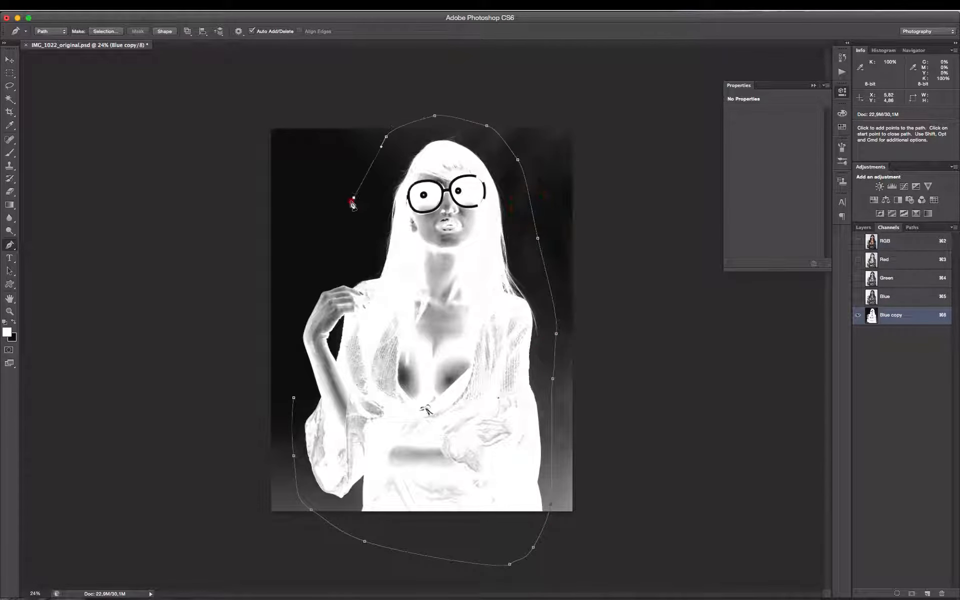
{"action": "left_click", "coordinate": [333, 228]}
{"action": "left_click_drag", "start_coordinate": [295, 267], "coordinate": [286, 347]}
{"action": "left_click", "coordinate": [293, 398]}
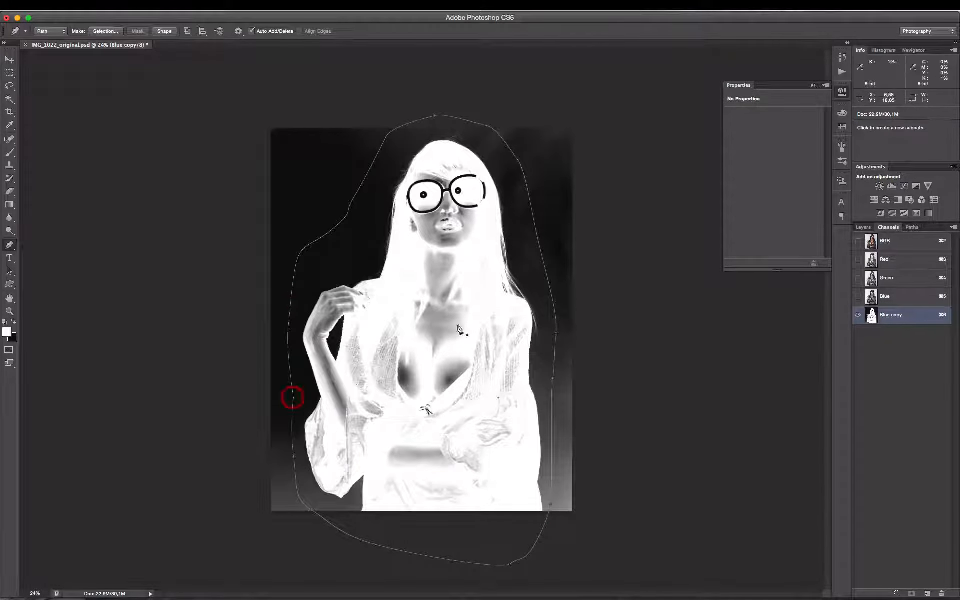
Make a selection from the path with a 0,5 px feather, invert it, fill the outer background with black and deselect
{"action": "right_click", "coordinate": [456, 321]}
{"action": "left_click", "coordinate": [501, 366]}
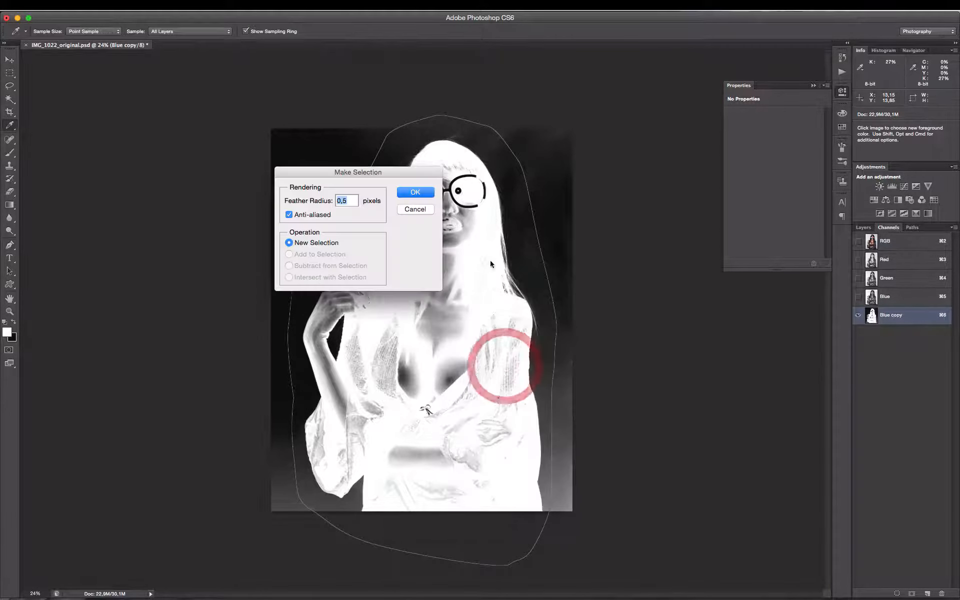
{"action": "left_click", "coordinate": [421, 193]}
{"action": "key", "text": "super+shift+i"}
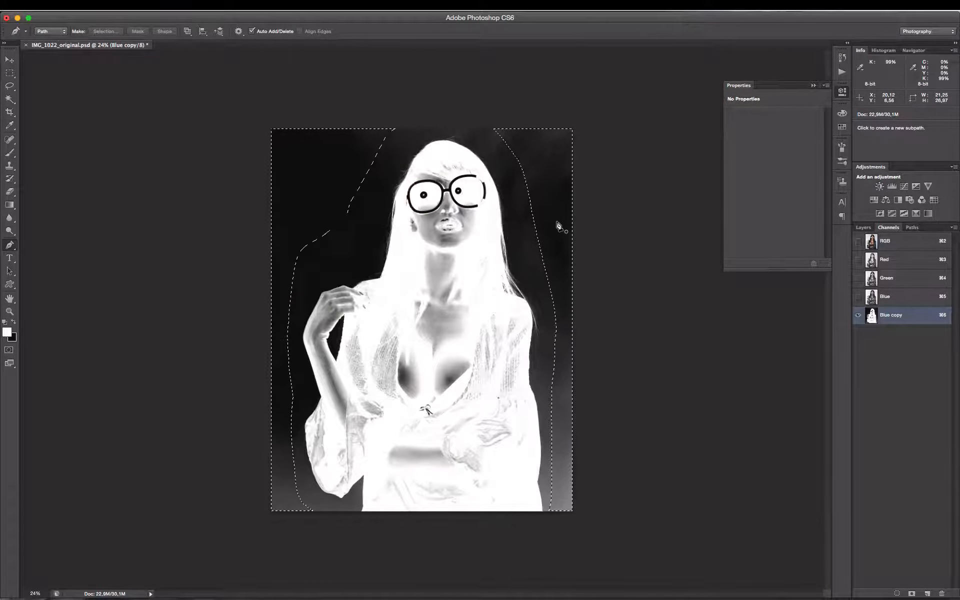
{"action": "key", "text": "super+BackSpace"}
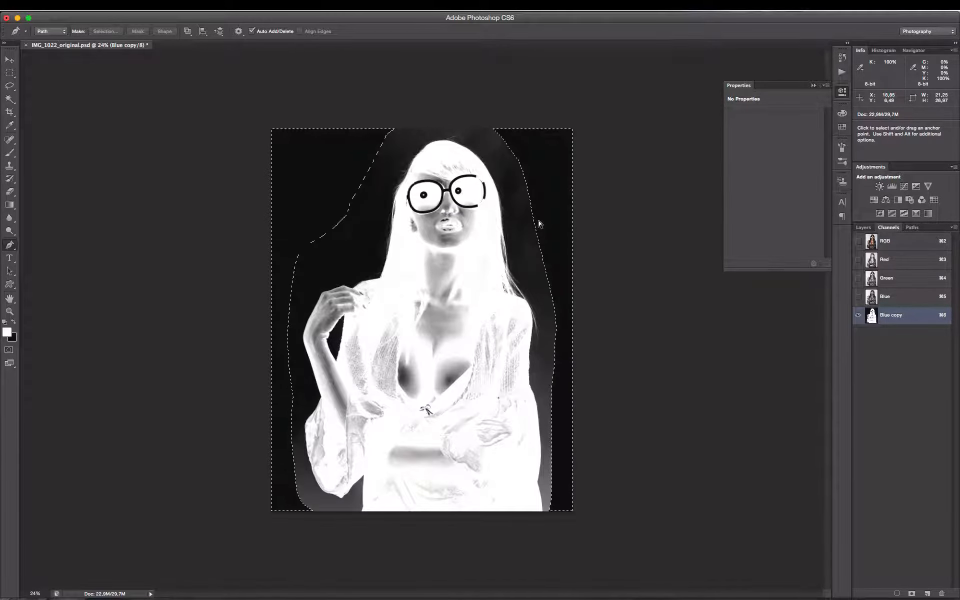
{"action": "key", "text": "super+d"}
Examine the crown hairs and the remaining gray background around the head at actual pixels, and return to the whole figure
{"action": "key", "text": "z"}
{"action": "left_click", "coordinate": [550, 233]}
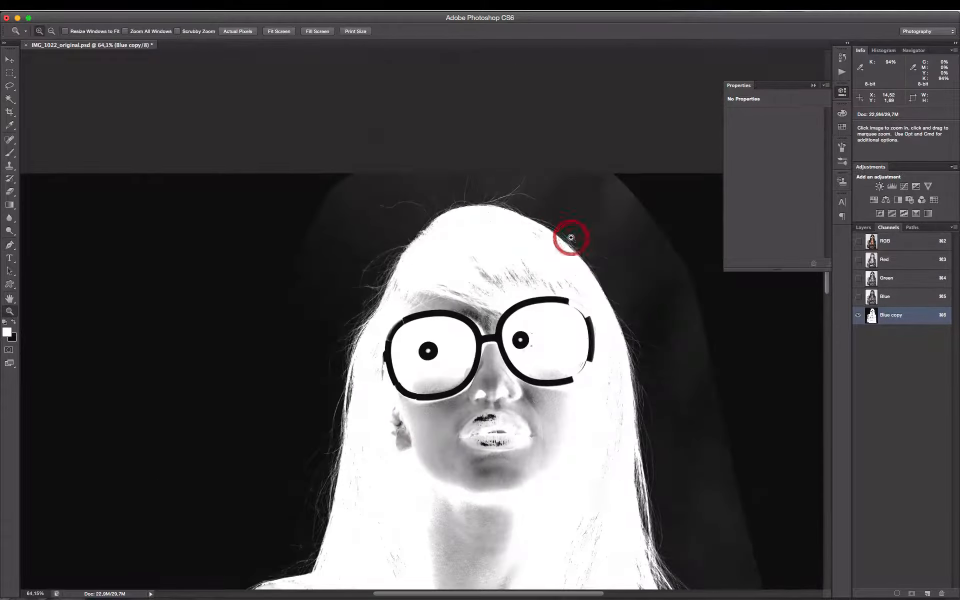
{"action": "right_click", "coordinate": [471, 275]}
{"action": "left_click", "coordinate": [503, 288]}
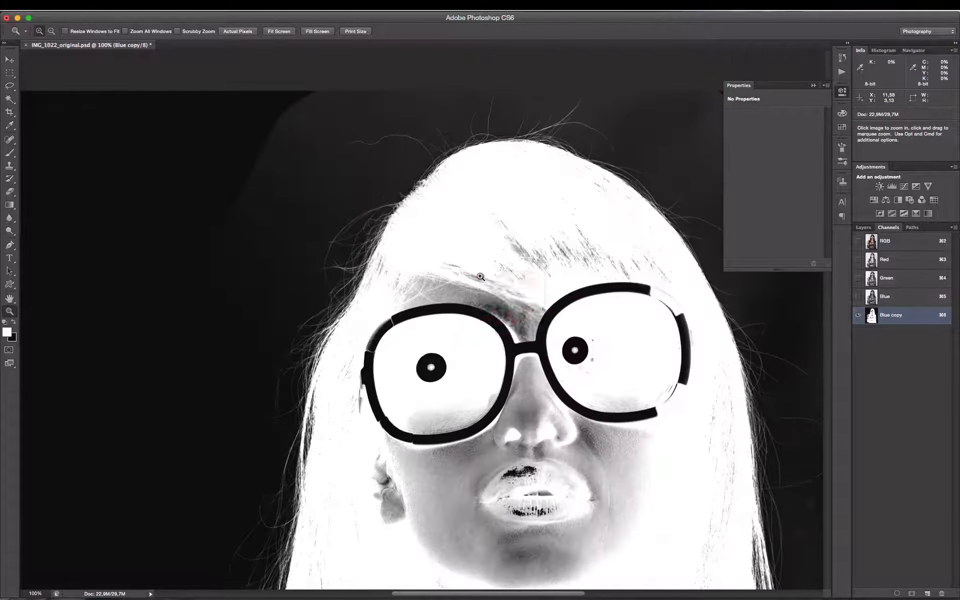
{"action": "right_click", "coordinate": [482, 273]}
{"action": "left_click", "coordinate": [498, 300]}
{"action": "left_click_drag", "start_coordinate": [270, 344], "coordinate": [458, 589]}
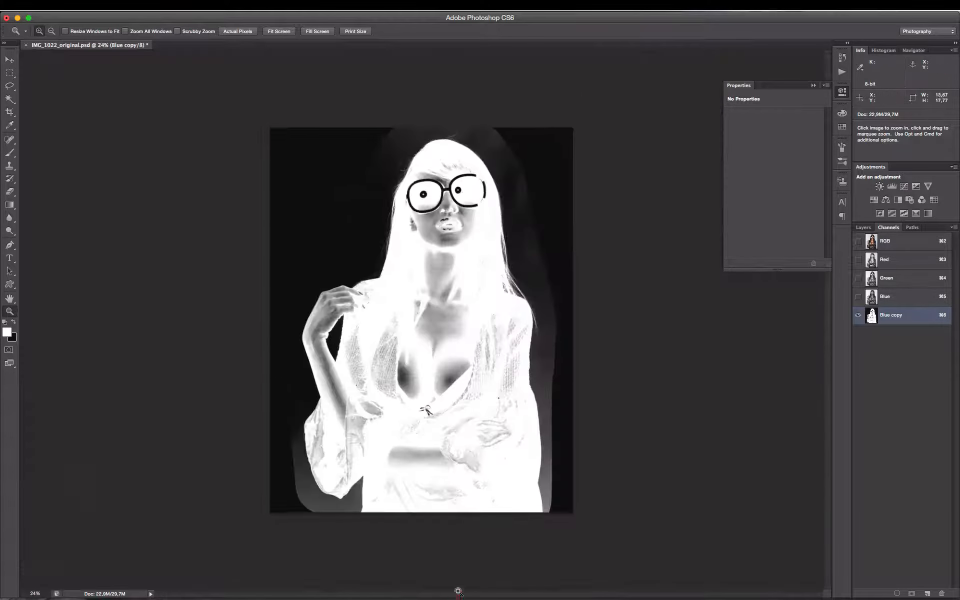
Examine the gray background beside the sleeve and the lower body on both sides, and return to the print-size view
{"action": "left_click_drag", "start_coordinate": [318, 436], "coordinate": [362, 332]}
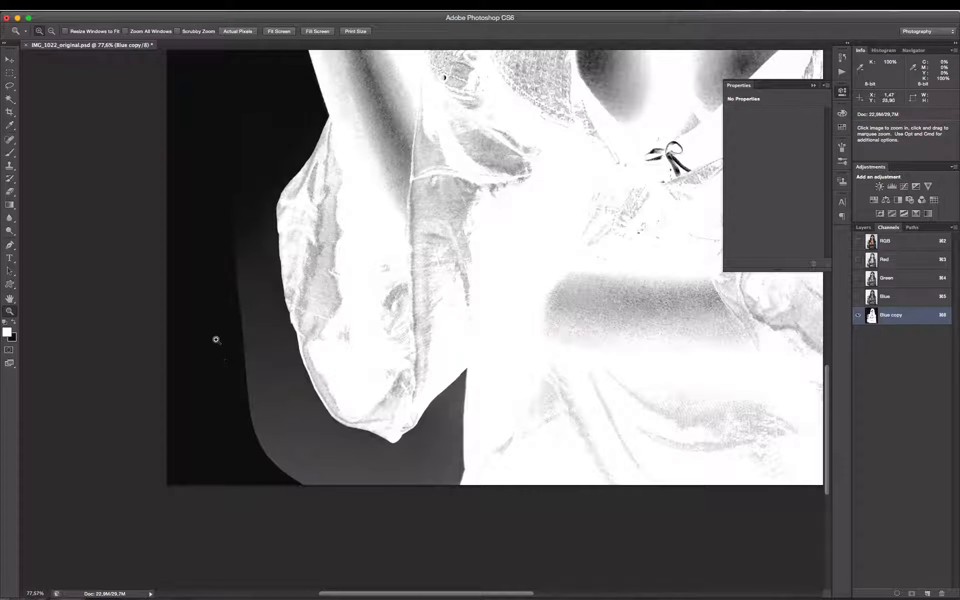
{"action": "left_click_drag", "start_coordinate": [185, 240], "coordinate": [445, 461]}
{"action": "left_click_drag", "start_coordinate": [450, 360], "coordinate": [193, 405]}
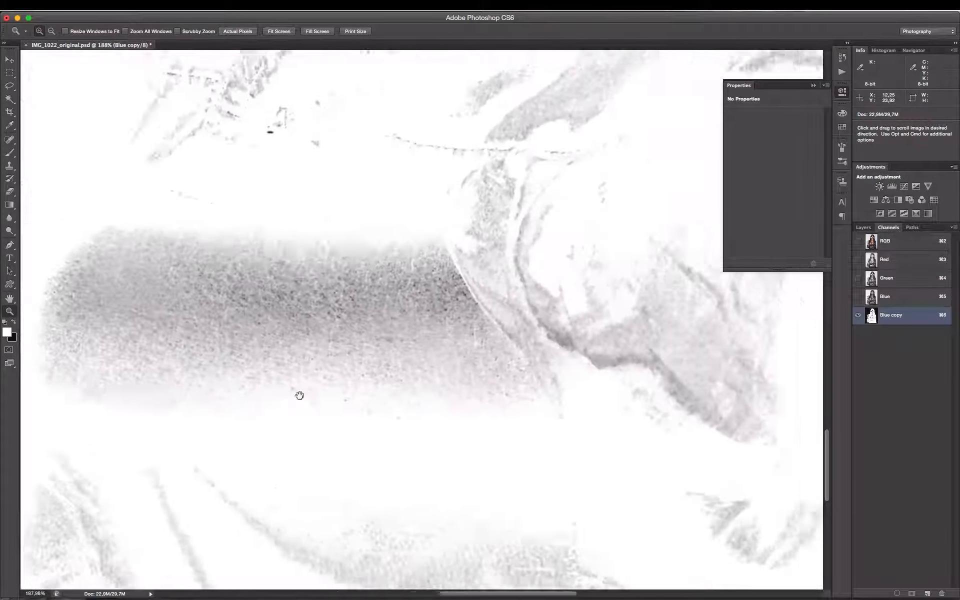
{"action": "scroll", "coordinate": [299, 396], "scroll_direction": "right", "scroll_amount": 10}
{"action": "right_click", "coordinate": [451, 347]}
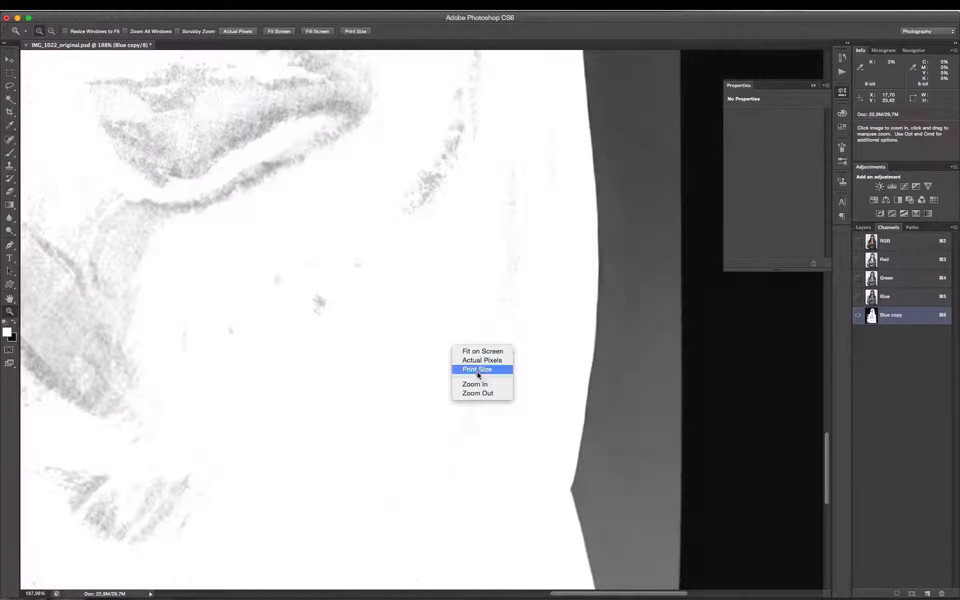
{"action": "left_click", "coordinate": [478, 371]}
Inspect the gray halo and fine hairs around the head, ending at actual pixels on the hair beside the ear and shoulder
{"action": "left_click_drag", "start_coordinate": [350, 130], "coordinate": [613, 306]}
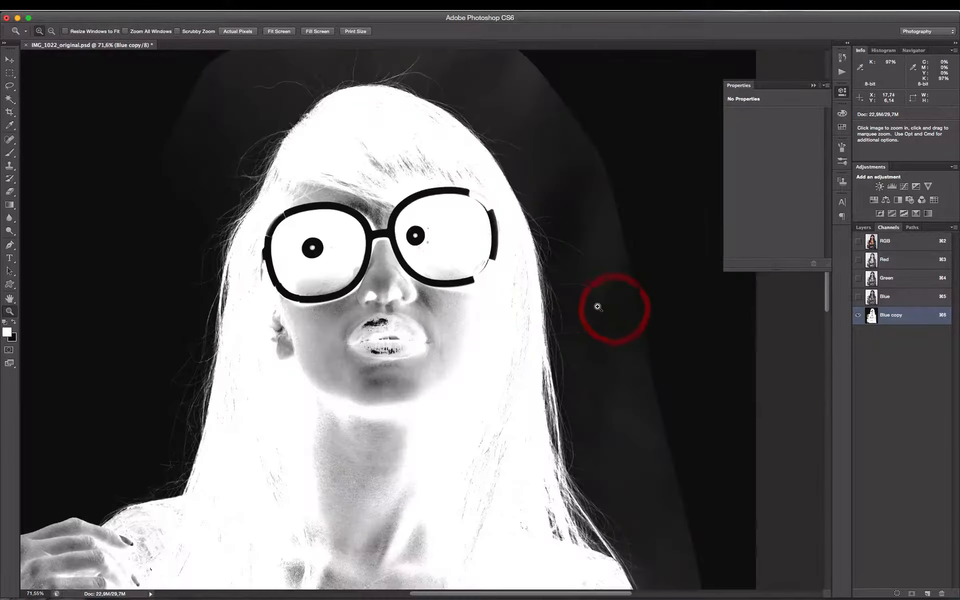
{"action": "right_click", "coordinate": [396, 262]}
{"action": "left_click", "coordinate": [415, 275]}
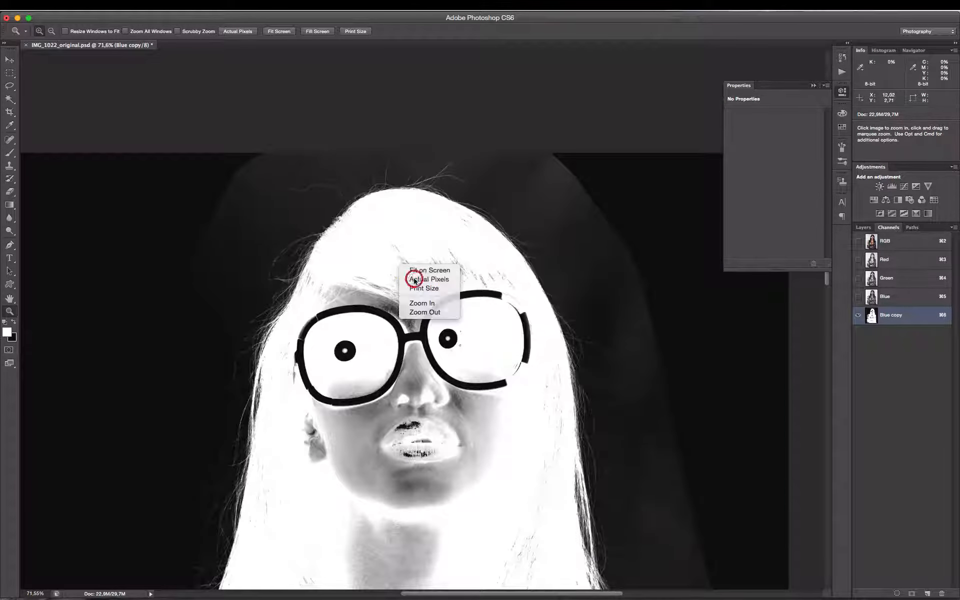
{"action": "right_click", "coordinate": [385, 199]}
{"action": "left_click", "coordinate": [410, 225]}
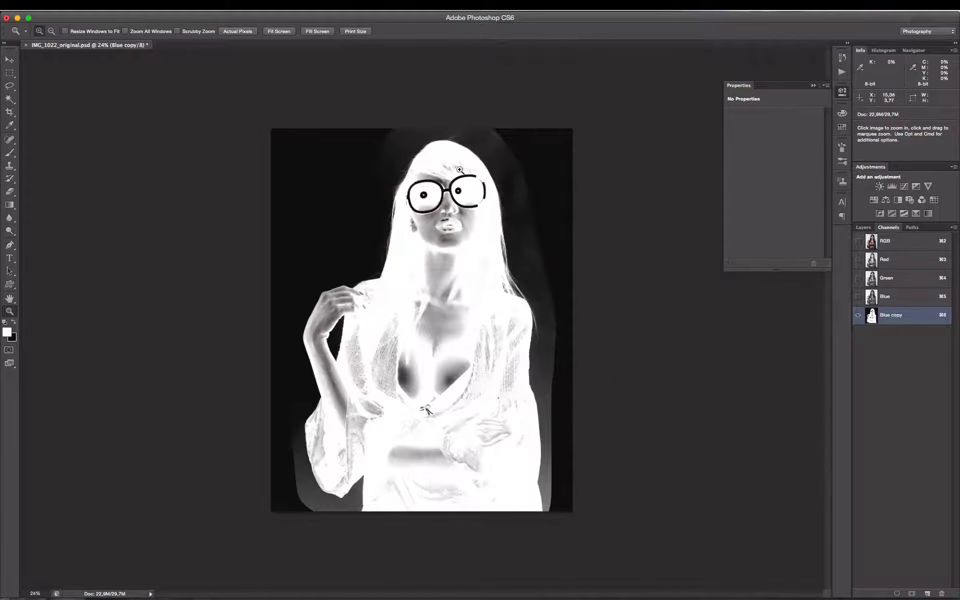
{"action": "left_click_drag", "start_coordinate": [355, 129], "coordinate": [611, 283]}
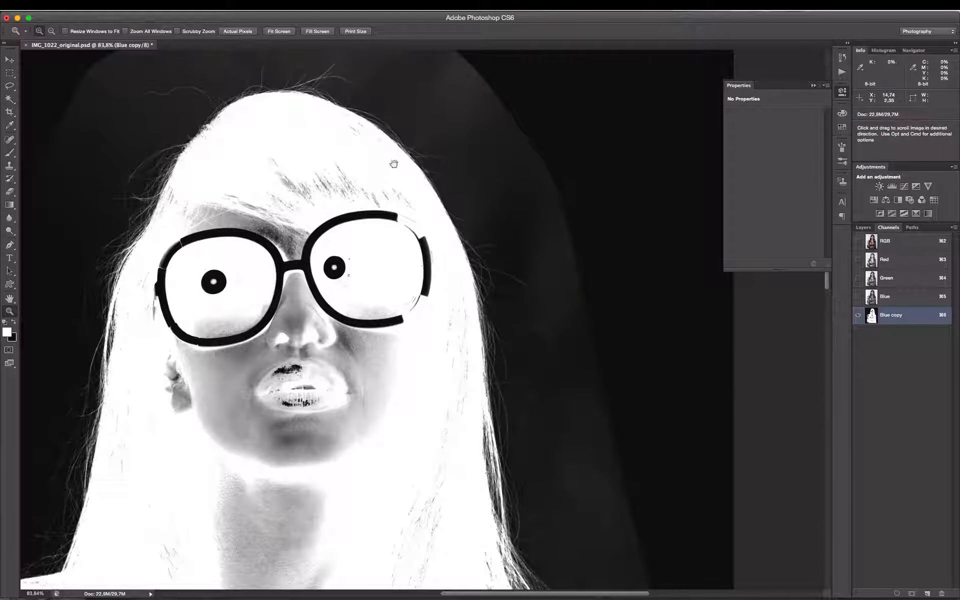
{"action": "left_click_drag", "start_coordinate": [393, 165], "coordinate": [495, 309]}
{"action": "scroll", "coordinate": [495, 305], "scroll_direction": "down", "scroll_amount": 5}
{"action": "scroll", "coordinate": [445, 251], "scroll_direction": "up", "scroll_amount": 4}
{"action": "left_click_drag", "start_coordinate": [160, 198], "coordinate": [484, 501]}
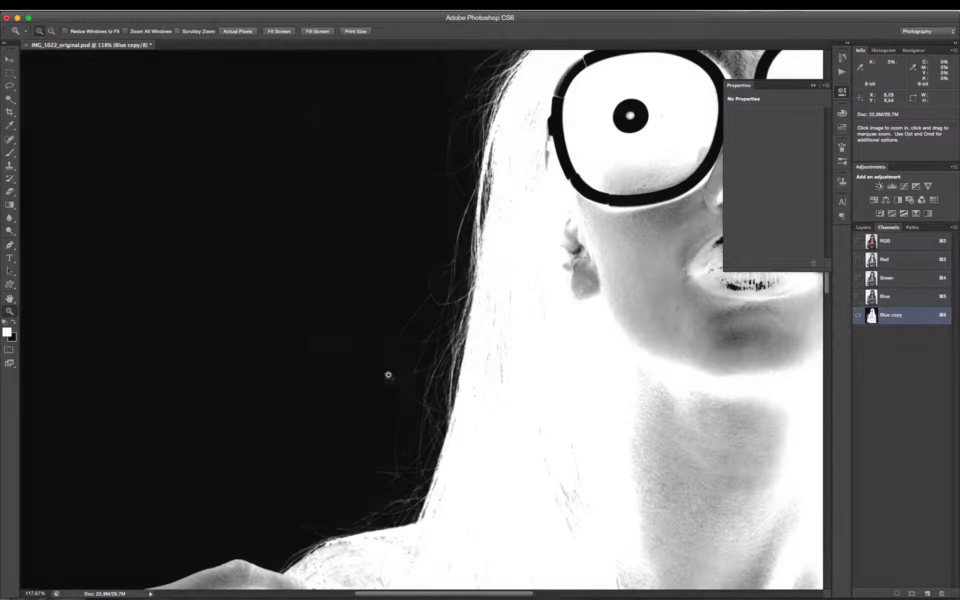
{"action": "right_click", "coordinate": [324, 302]}
{"action": "left_click", "coordinate": [343, 316]}
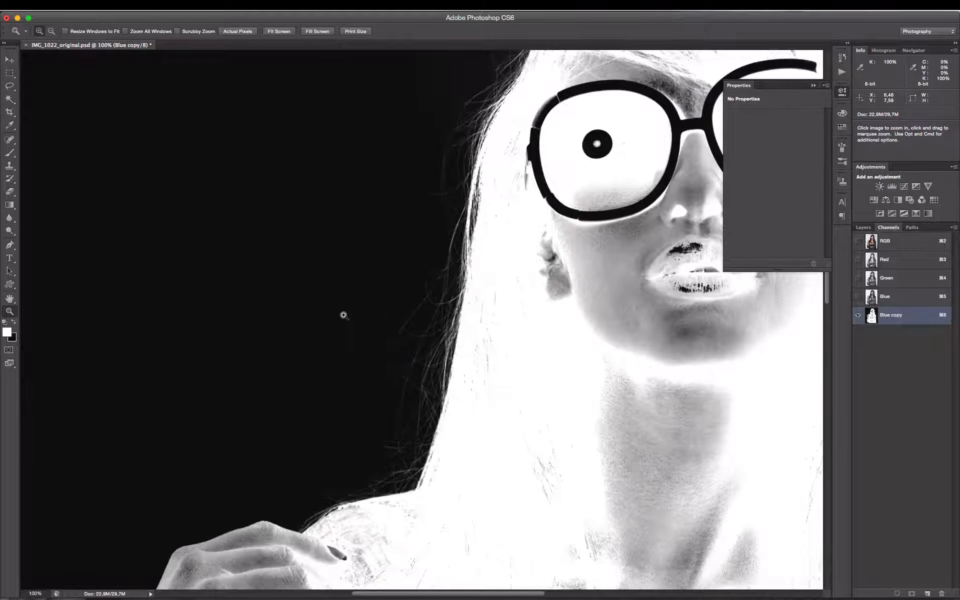
Lasso the hair edge from the glasses down to the shoulder beside the raised hand, with a 15 px feather
{"action": "key", "text": "l"}
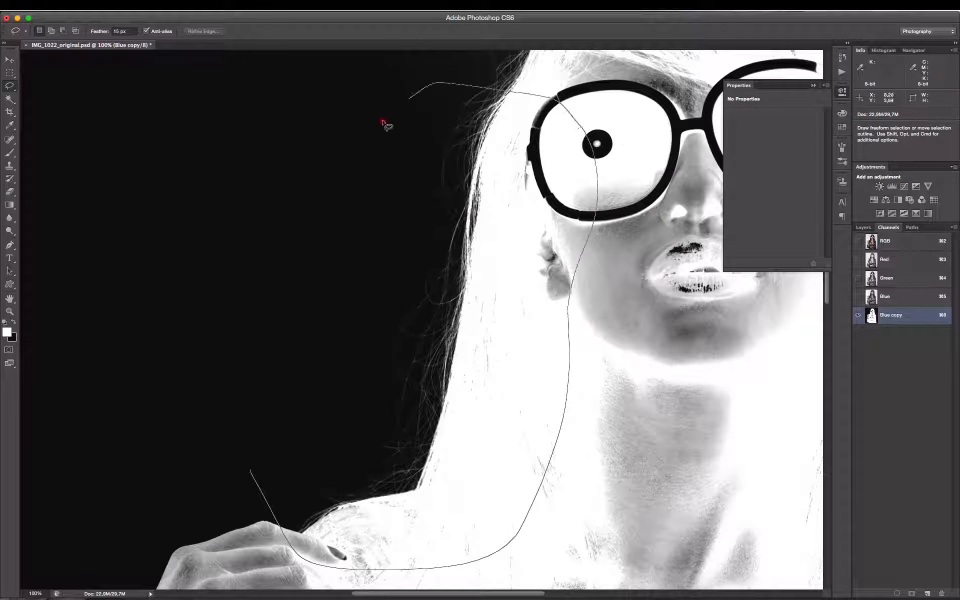
{"action": "left_click_drag", "start_coordinate": [383, 122], "coordinate": [279, 376]}
{"action": "left_click_drag", "start_coordinate": [467, 190], "coordinate": [390, 411]}
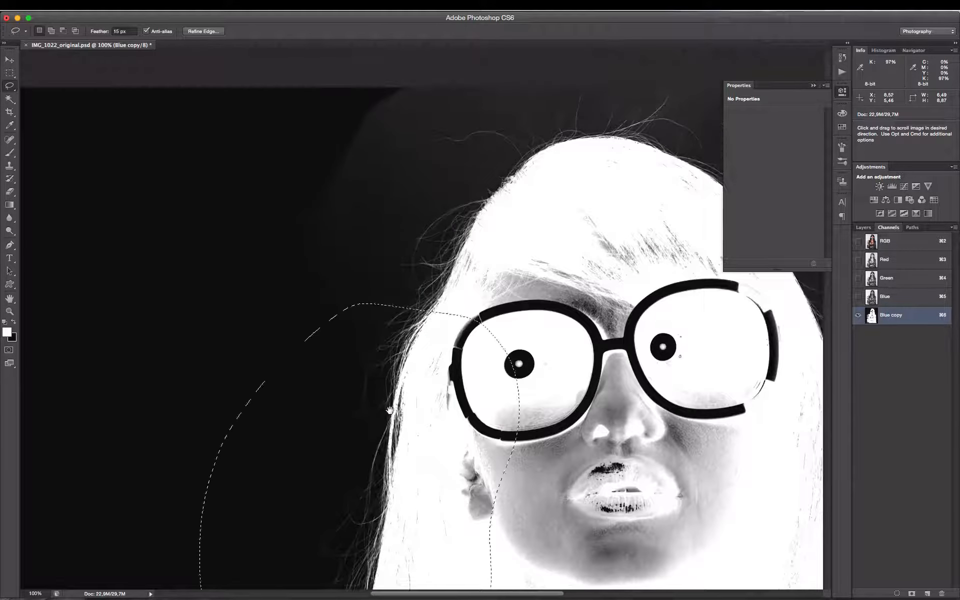
{"action": "key", "text": "z"}
{"action": "left_click", "coordinate": [400, 320]}
{"action": "right_click", "coordinate": [483, 264]}
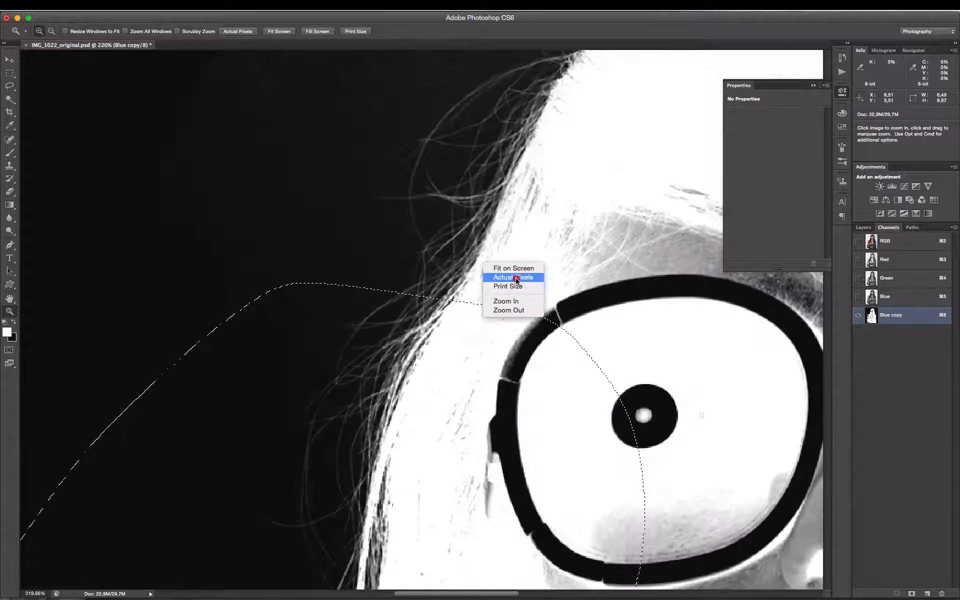
{"action": "left_click", "coordinate": [516, 278]}
{"action": "right_click", "coordinate": [405, 281]}
{"action": "left_click", "coordinate": [432, 305]}
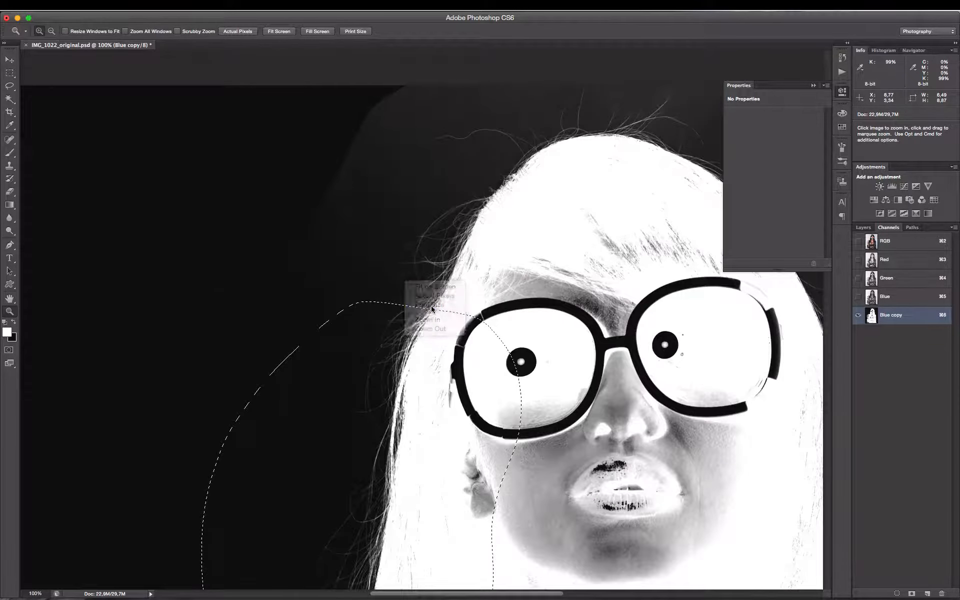
{"action": "left_click", "coordinate": [406, 237]}
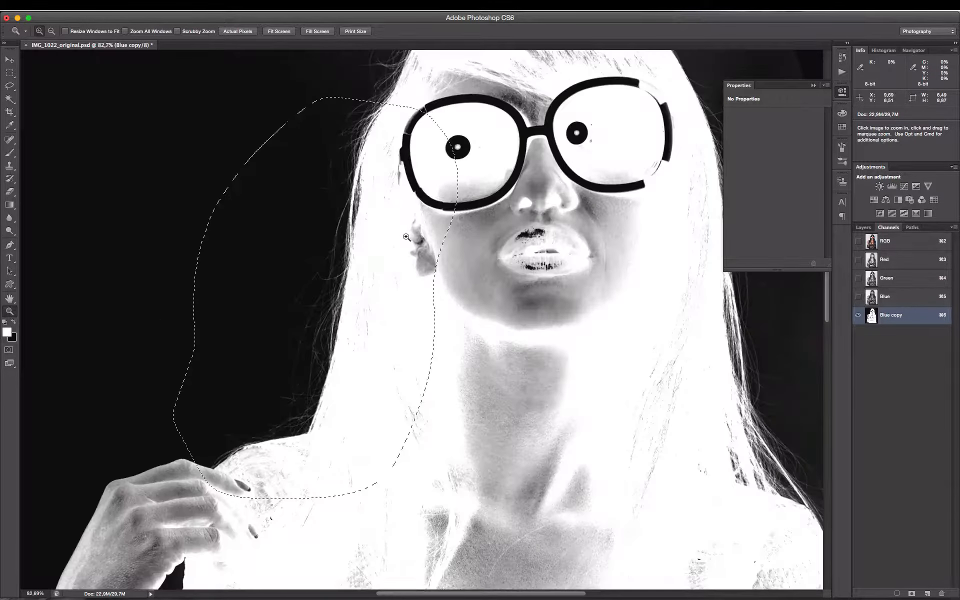
Invert the lasso selection and darken the rest of the Blue copy channel with Levels, setting the black input level to 13
{"action": "left_click_drag", "start_coordinate": [704, 352], "coordinate": [485, 580]}
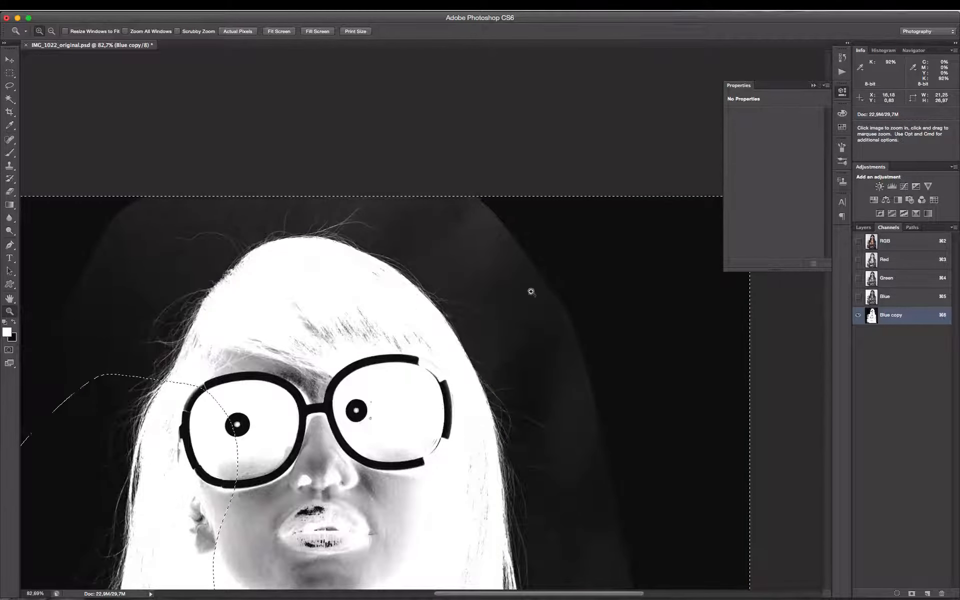
{"action": "left_click_drag", "start_coordinate": [534, 382], "coordinate": [479, 118]}
{"action": "left_click_drag", "start_coordinate": [574, 430], "coordinate": [555, 187]}
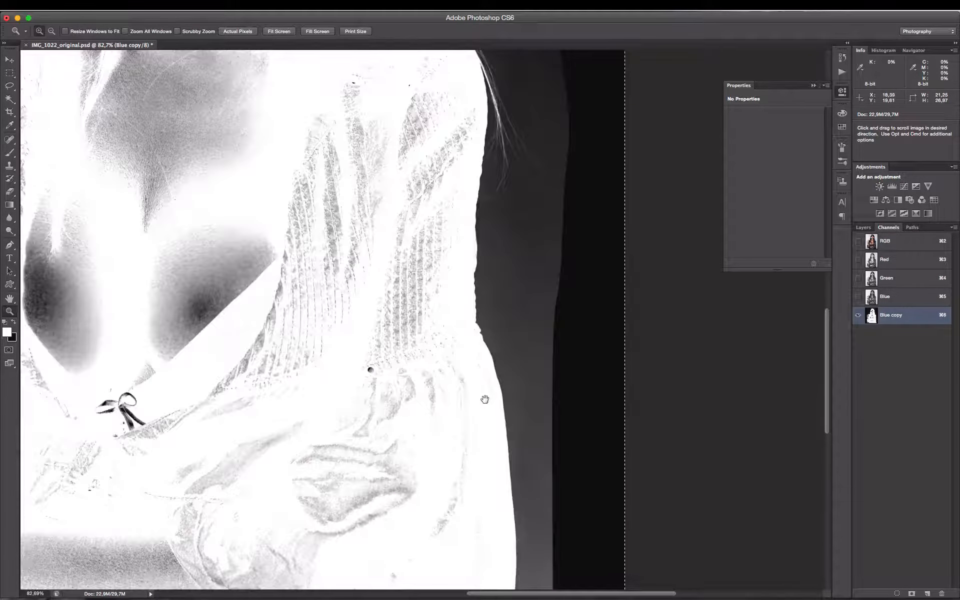
{"action": "scroll", "coordinate": [485, 399], "scroll_direction": "up", "scroll_amount": 10}
{"action": "key", "text": "ctrl+l"}
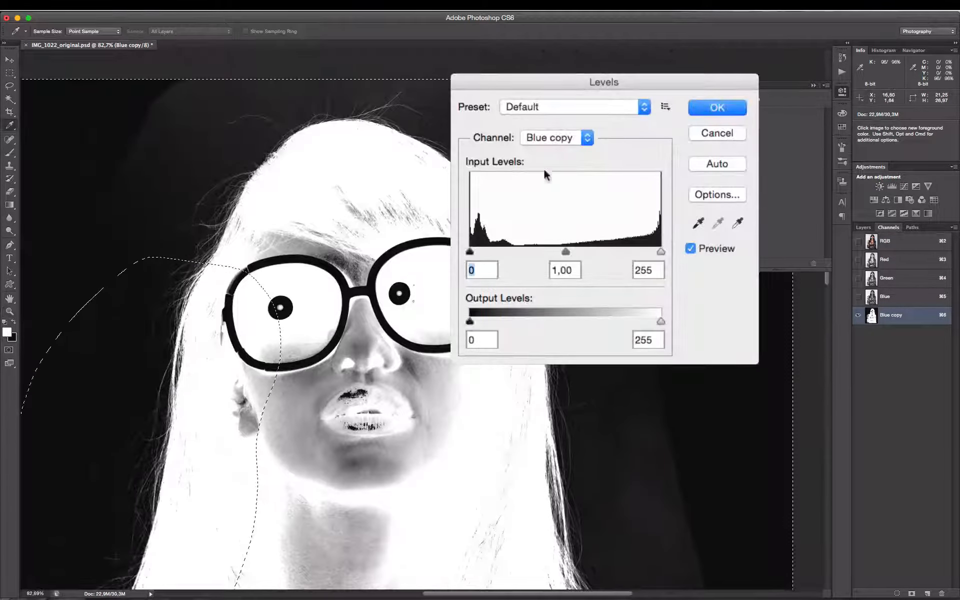
{"action": "left_click_drag", "start_coordinate": [470, 252], "coordinate": [478, 256]}
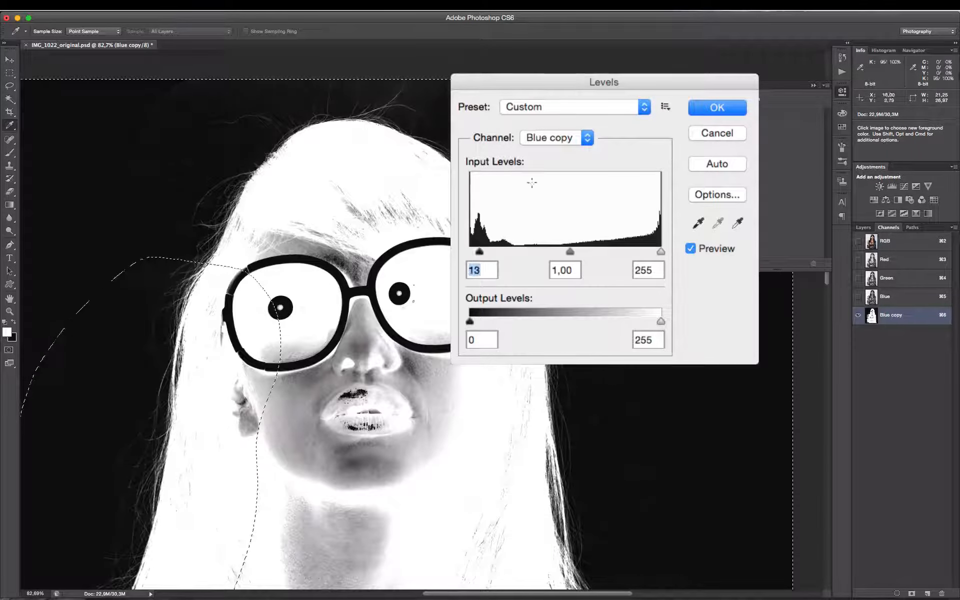
{"action": "left_click", "coordinate": [707, 110]}
Deselect, and lasso the crown hairs together with the gray background above and beside them, with a 15 px feather
{"action": "left_click_drag", "start_coordinate": [494, 396], "coordinate": [530, 437]}
{"action": "left_click_drag", "start_coordinate": [268, 165], "coordinate": [554, 407]}
{"action": "right_click", "coordinate": [431, 311]}
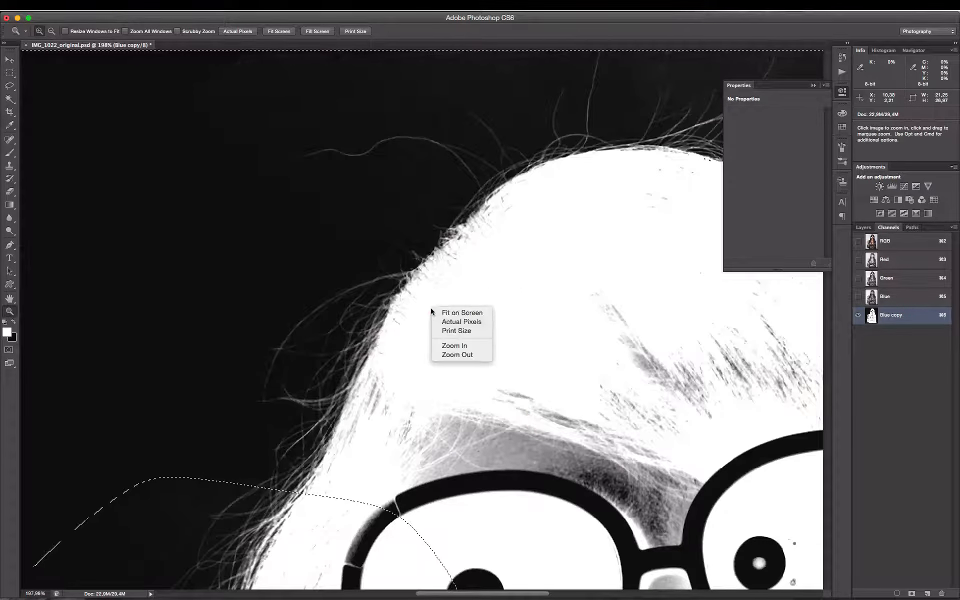
{"action": "left_click", "coordinate": [463, 324]}
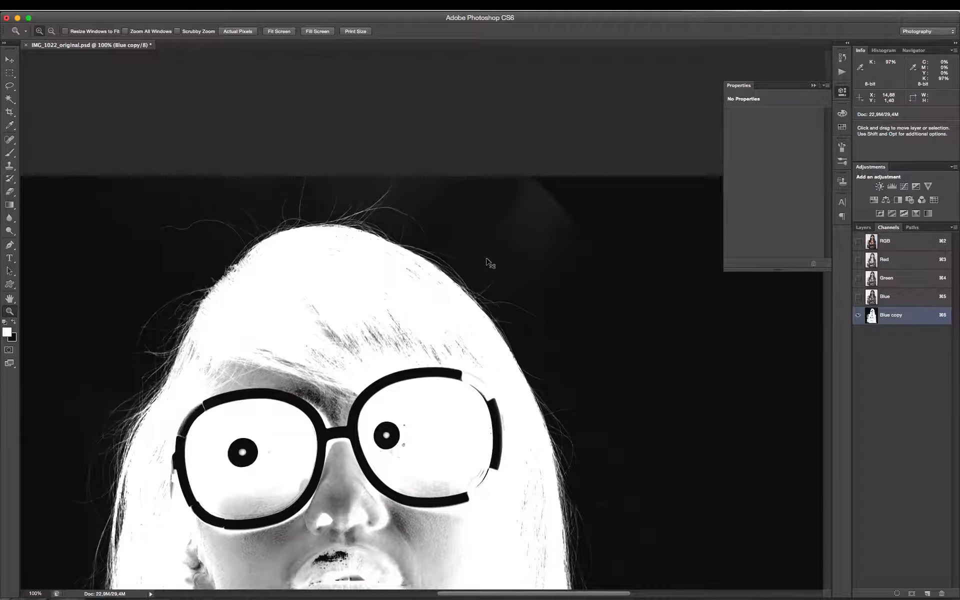
{"action": "key", "text": "l"}
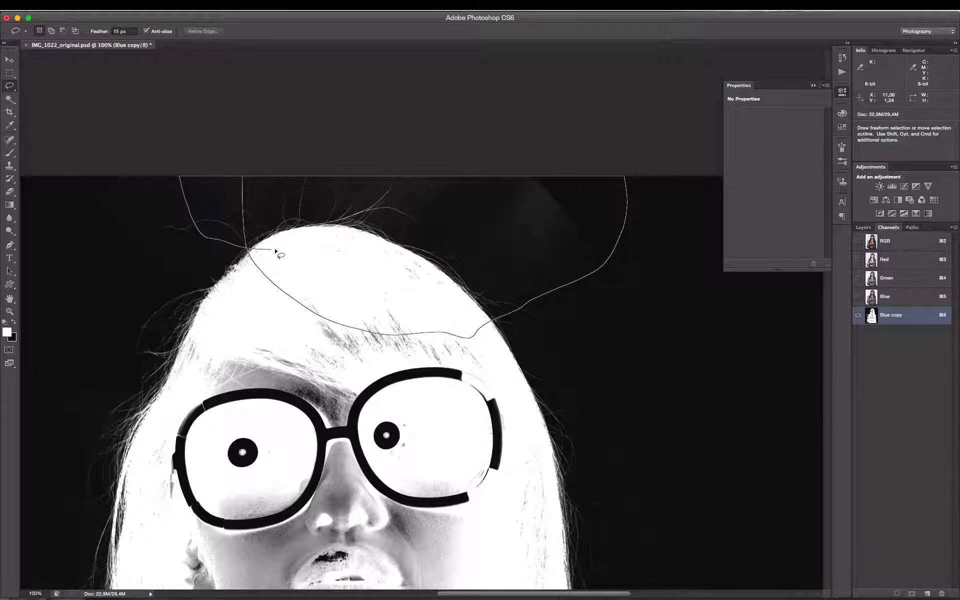
{"action": "left_click_drag", "start_coordinate": [275, 252], "coordinate": [250, 246]}
Apply Levels to the crown selection with the black input level at 8, and deselect
{"action": "key", "text": "ctrl+l"}
{"action": "left_click_drag", "start_coordinate": [572, 126], "coordinate": [737, 179]}
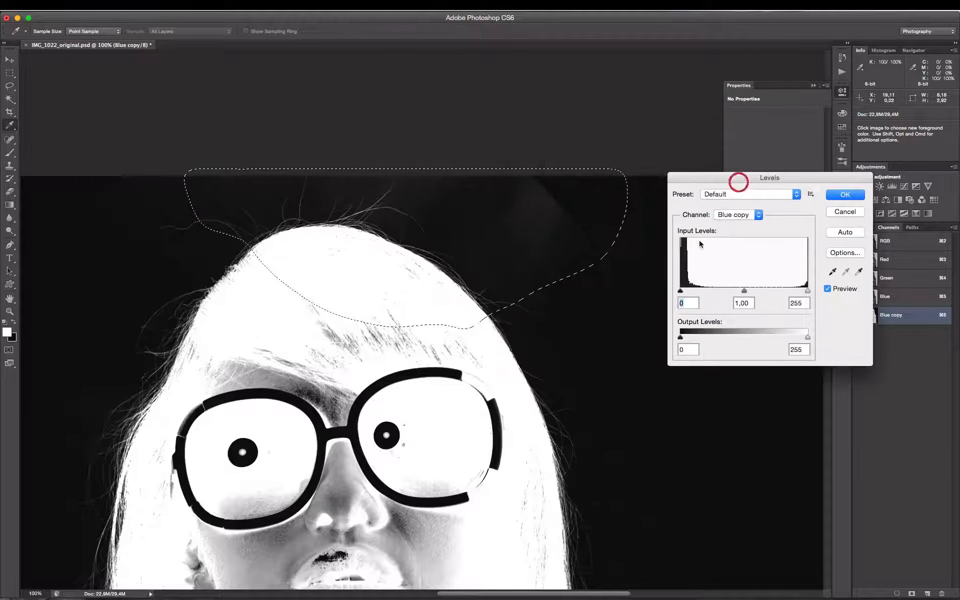
{"action": "left_click_drag", "start_coordinate": [681, 292], "coordinate": [683, 293]}
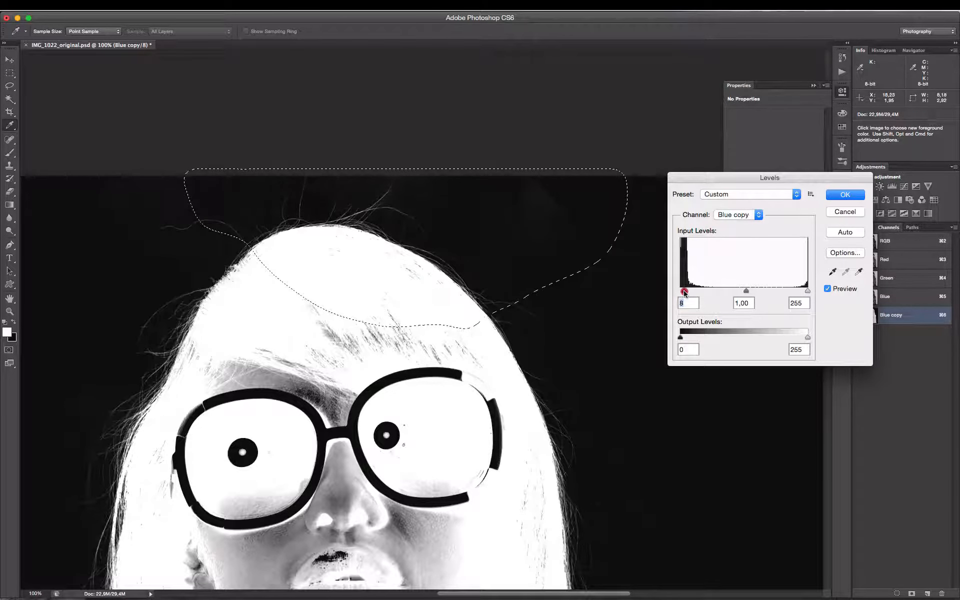
{"action": "left_click", "coordinate": [845, 195]}
{"action": "key", "text": "ctrl+d"}
{"action": "key", "text": "l"}
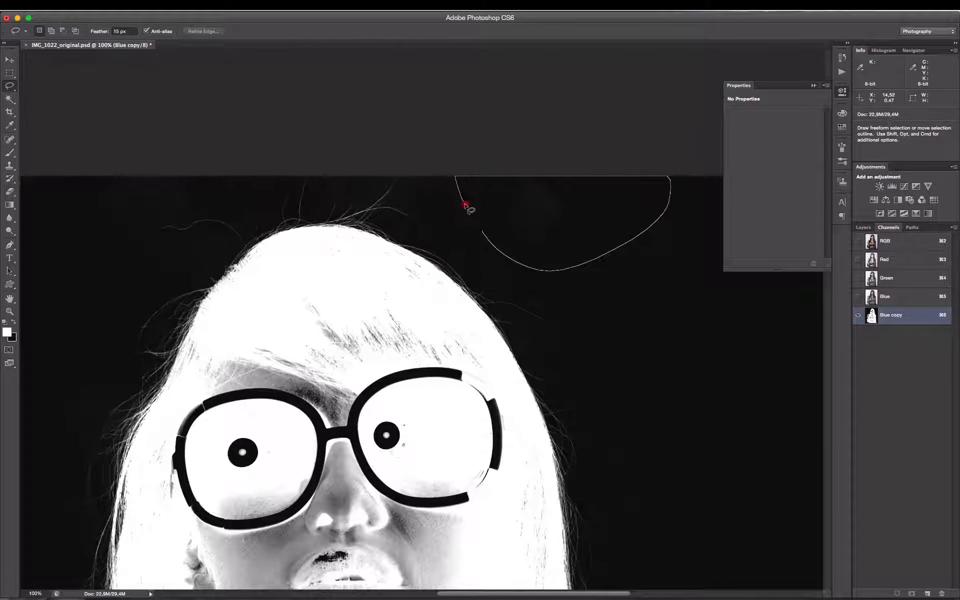
{"action": "mouse_move", "coordinate": [465, 205]}
{"action": "left_mouse_down"}
{"action": "mouse_move", "coordinate": [428, 180]}
{"action": "mouse_move", "coordinate": [408, 100]}
{"action": "left_mouse_up"}
{"action": "key", "text": "ctrl+d"}
Lasso the loose hair ends and gray background beside the shoulder opposite the raised hand, with a 15 px feather
{"action": "left_click_drag", "start_coordinate": [457, 326], "coordinate": [444, 243]}
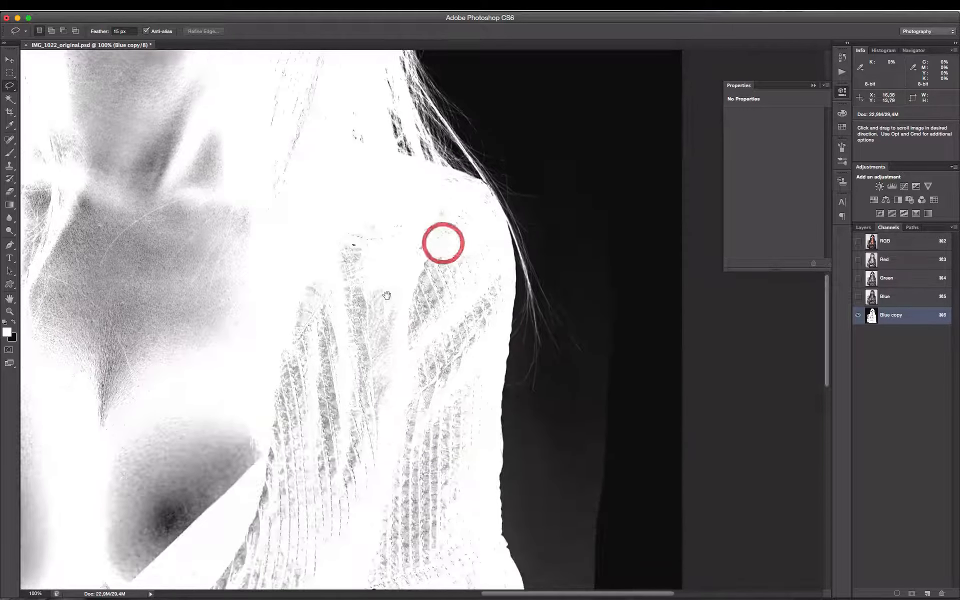
{"action": "left_click_drag", "start_coordinate": [387, 295], "coordinate": [634, 368]}
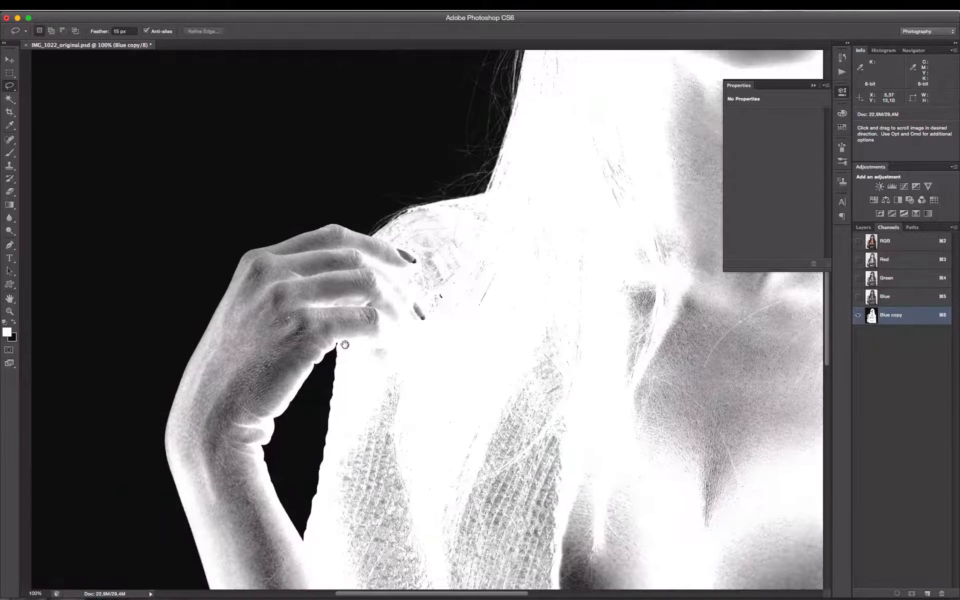
{"action": "left_click_drag", "start_coordinate": [343, 340], "coordinate": [123, 147]}
{"action": "left_click_drag", "start_coordinate": [619, 364], "coordinate": [458, 461]}
{"action": "mouse_move", "coordinate": [590, 366]}
{"action": "left_mouse_down"}
{"action": "mouse_move", "coordinate": [420, 364]}
{"action": "mouse_move", "coordinate": [516, 441]}
{"action": "left_mouse_up"}
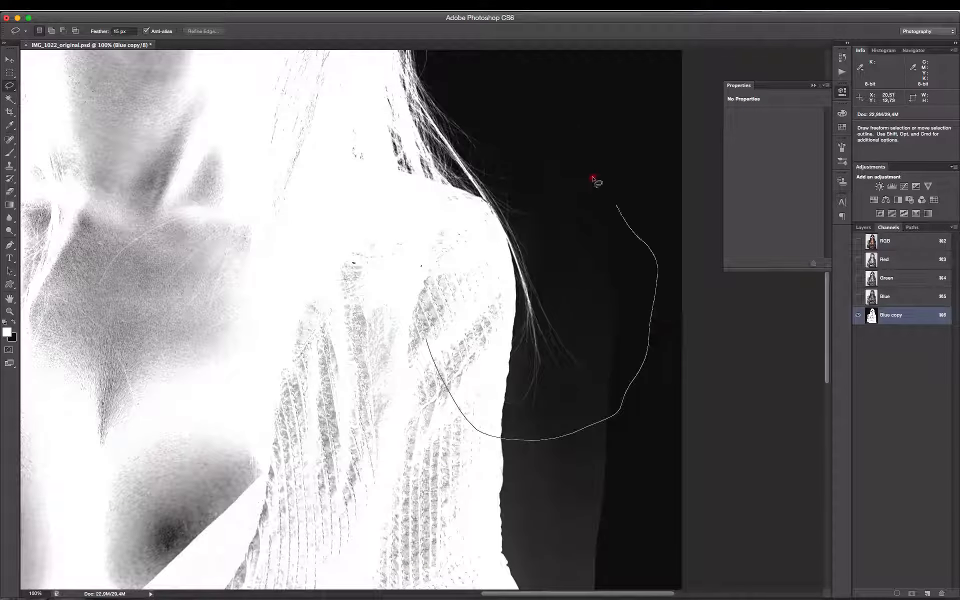
{"action": "left_click_drag", "start_coordinate": [416, 305], "coordinate": [434, 348]}
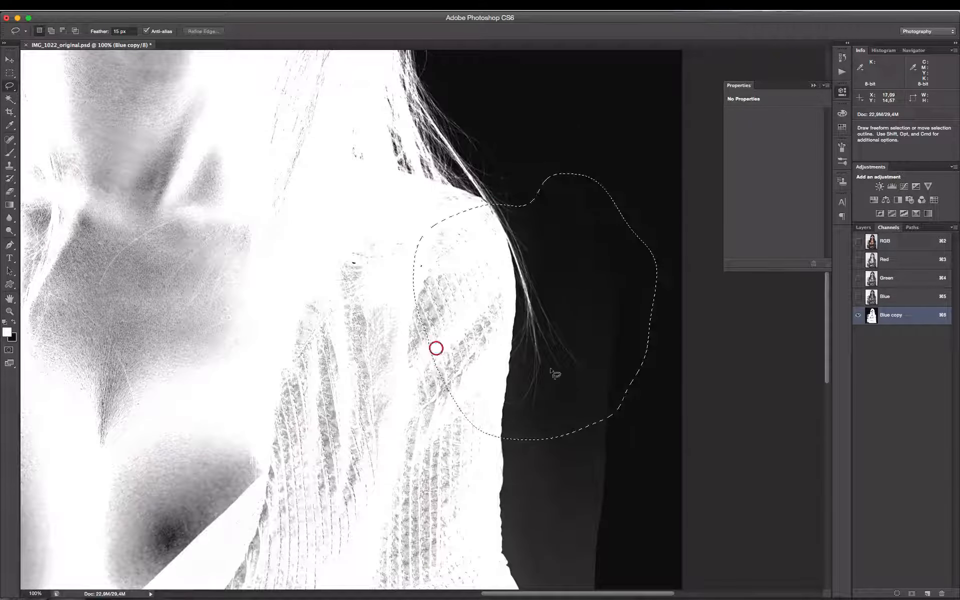
Apply Levels to the shoulder hair selection with the black input level at 15, compare with the preview, and deselect
{"action": "key", "text": "z"}
{"action": "left_click_drag", "start_coordinate": [354, 229], "coordinate": [725, 453]}
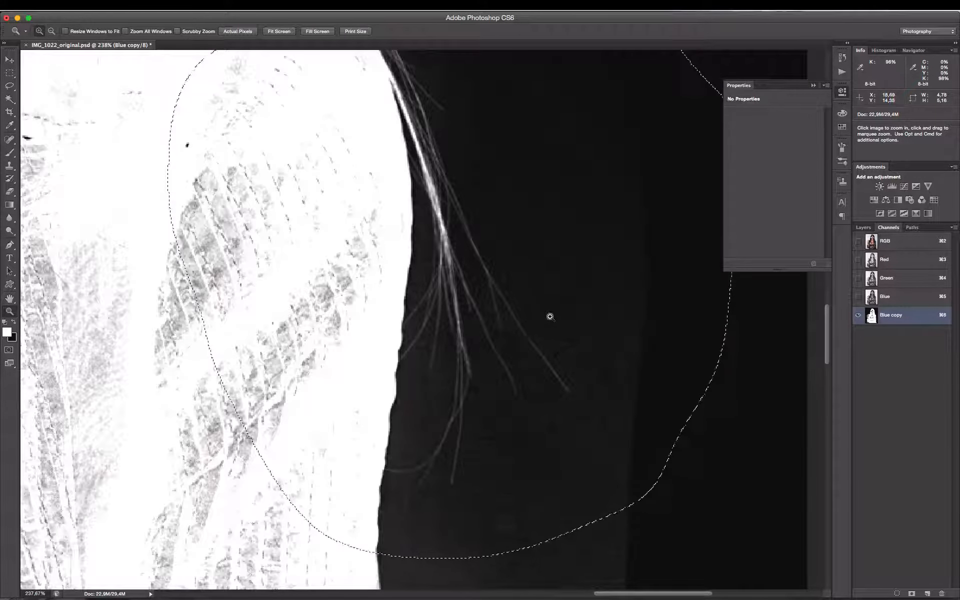
{"action": "key", "text": "super+l"}
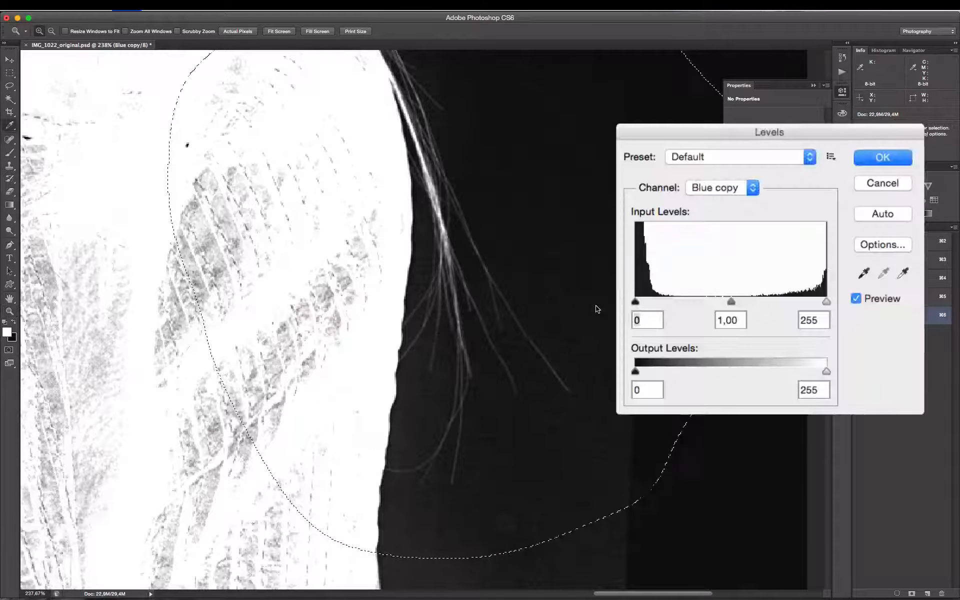
{"action": "mouse_move", "coordinate": [776, 136]}
{"action": "left_mouse_down"}
{"action": "mouse_move", "coordinate": [768, 91]}
{"action": "mouse_move", "coordinate": [766, 136]}
{"action": "mouse_move", "coordinate": [778, 122]}
{"action": "left_mouse_up"}
{"action": "left_click_drag", "start_coordinate": [638, 288], "coordinate": [651, 291]}
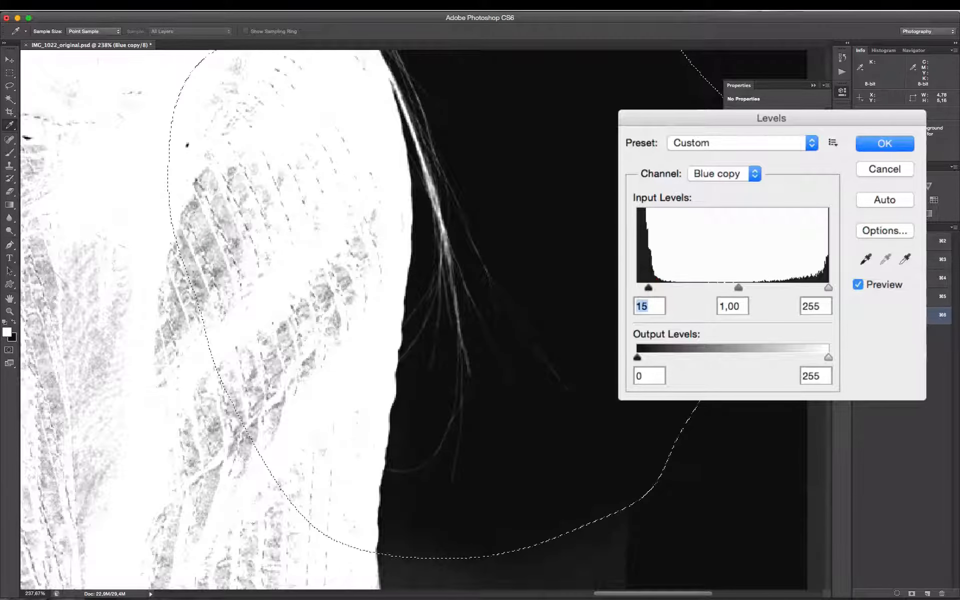
{"action": "left_click", "coordinate": [879, 284]}
{"action": "left_click", "coordinate": [879, 284]}
{"action": "left_click", "coordinate": [879, 144]}
Inspect the hair edges in the Blue copy channel on both sides of the head, down to the shoulders and raised hand
{"action": "key", "text": "z"}
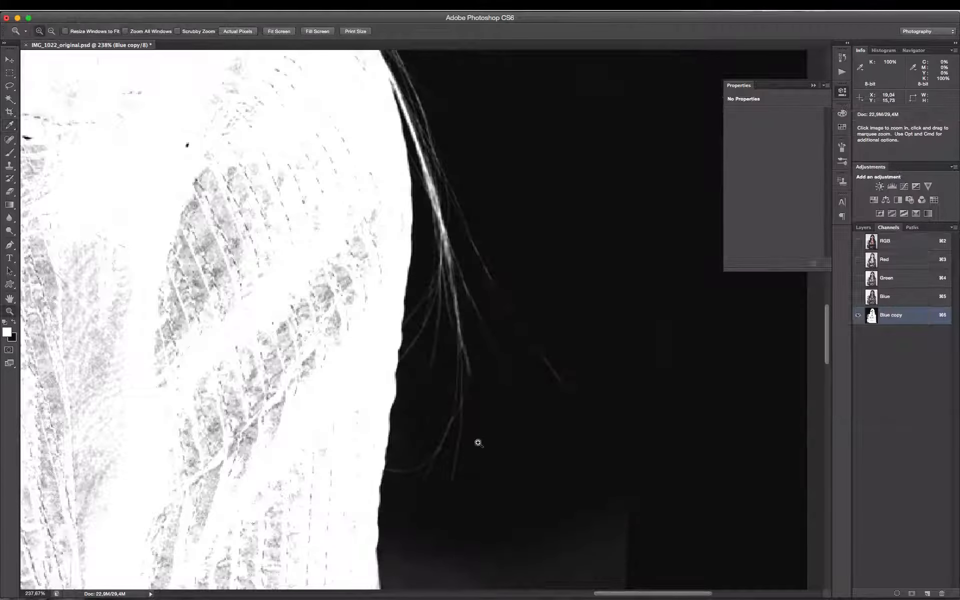
{"action": "right_click", "coordinate": [477, 442]}
{"action": "left_click", "coordinate": [503, 464]}
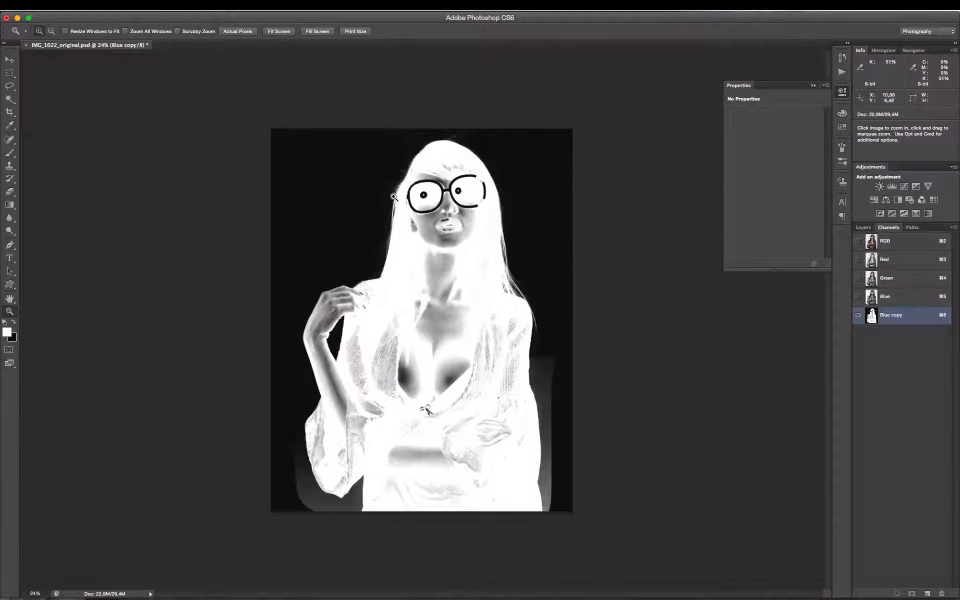
{"action": "left_click_drag", "start_coordinate": [393, 196], "coordinate": [575, 395]}
{"action": "left_click_drag", "start_coordinate": [440, 182], "coordinate": [599, 484]}
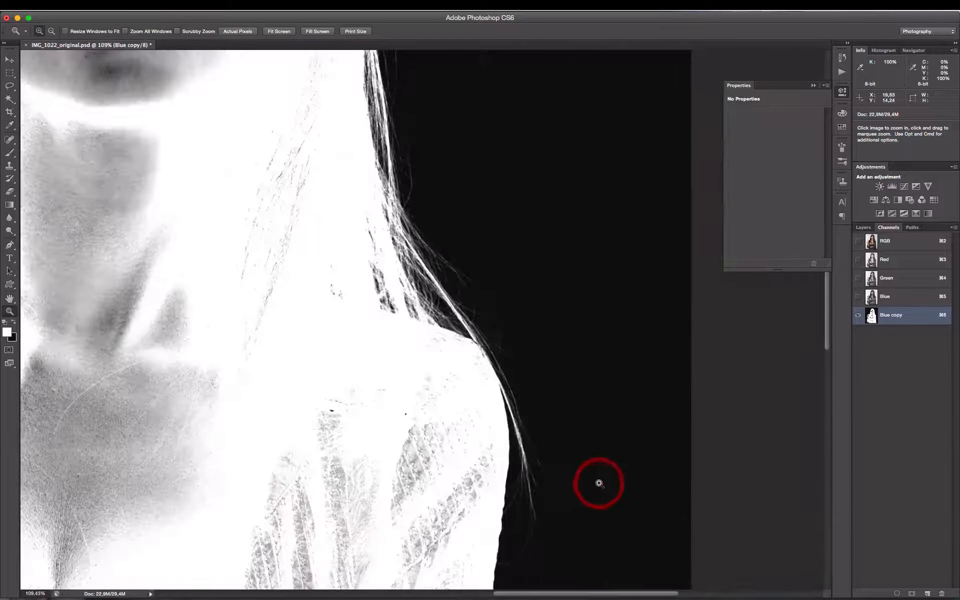
{"action": "key", "text": "space"}
{"action": "left_click_drag", "start_coordinate": [420, 265], "coordinate": [428, 395]}
{"action": "left_click_drag", "start_coordinate": [387, 181], "coordinate": [424, 482]}
{"action": "left_click_drag", "start_coordinate": [421, 270], "coordinate": [430, 546]}
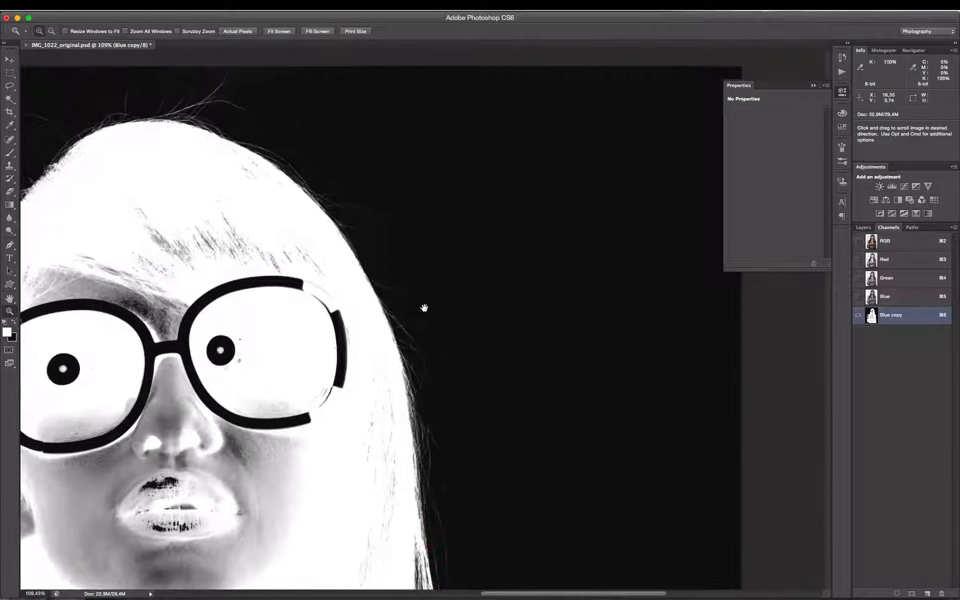
{"action": "left_click_drag", "start_coordinate": [424, 307], "coordinate": [595, 382]}
{"action": "left_click_drag", "start_coordinate": [189, 306], "coordinate": [397, 179]}
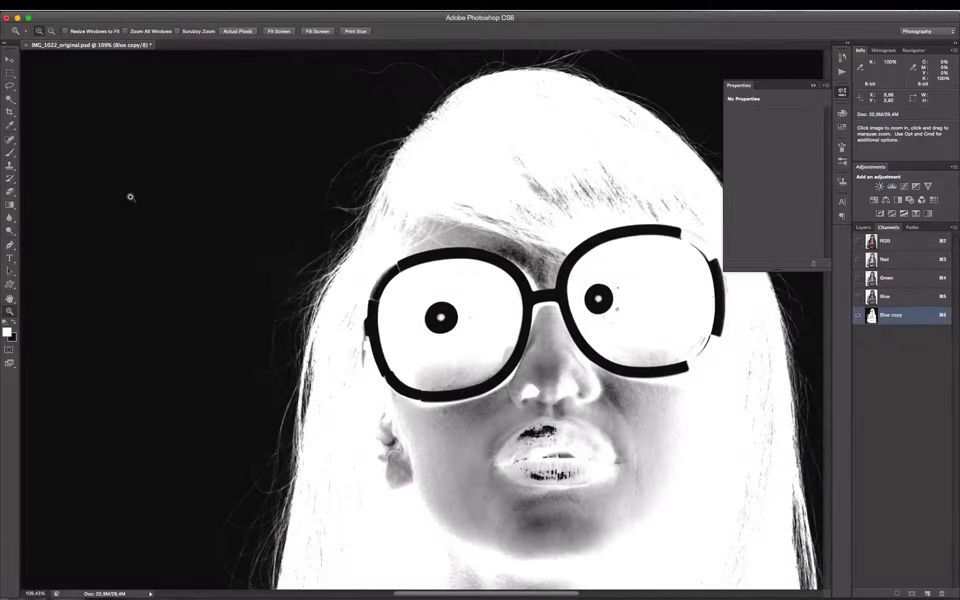
{"action": "left_click_drag", "start_coordinate": [131, 197], "coordinate": [428, 523]}
{"action": "key", "text": "space"}
{"action": "left_click_drag", "start_coordinate": [430, 428], "coordinate": [414, 187]}
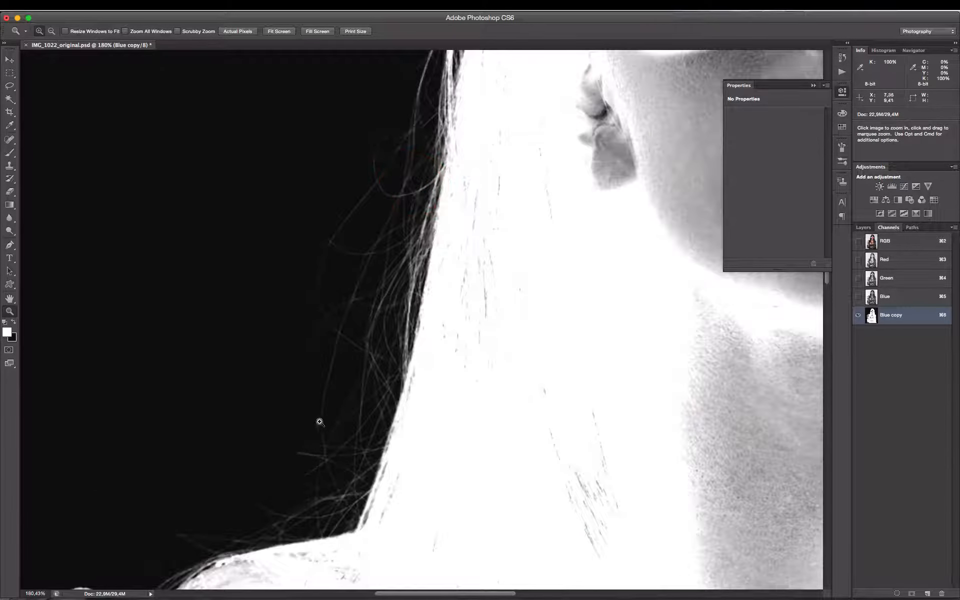
{"action": "key", "text": "space"}
{"action": "left_click_drag", "start_coordinate": [320, 422], "coordinate": [403, 250]}
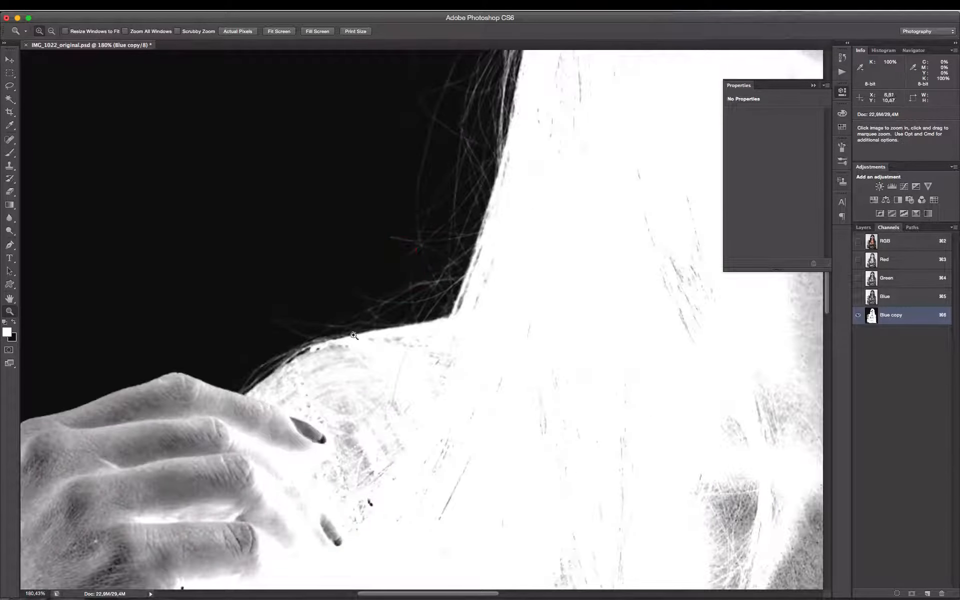
{"action": "key", "text": "space"}
{"action": "left_click_drag", "start_coordinate": [390, 351], "coordinate": [534, 280]}
{"action": "right_click", "coordinate": [457, 293]}
{"action": "left_click", "coordinate": [480, 311]}
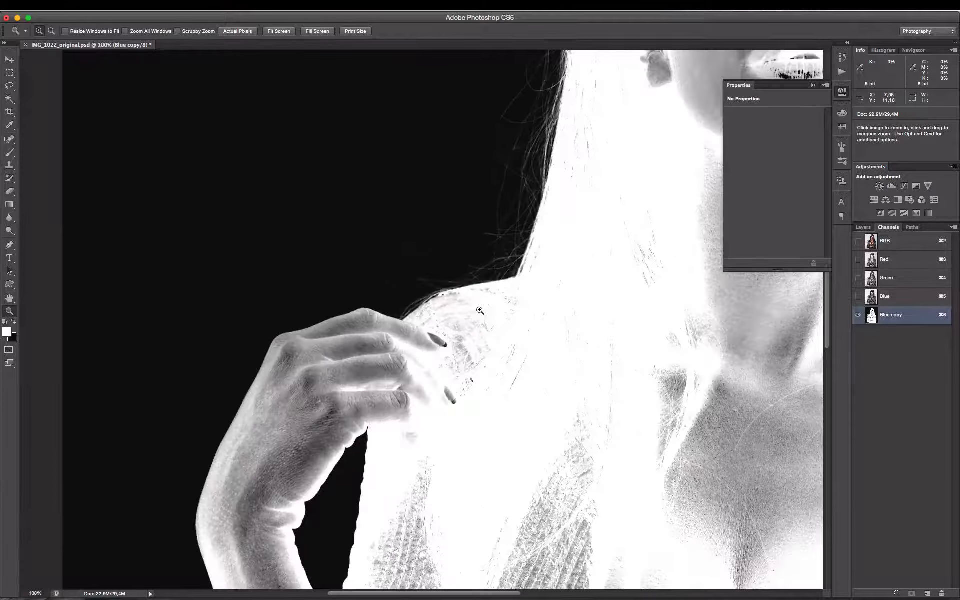
{"action": "right_click", "coordinate": [480, 310]}
{"action": "left_click", "coordinate": [505, 335]}
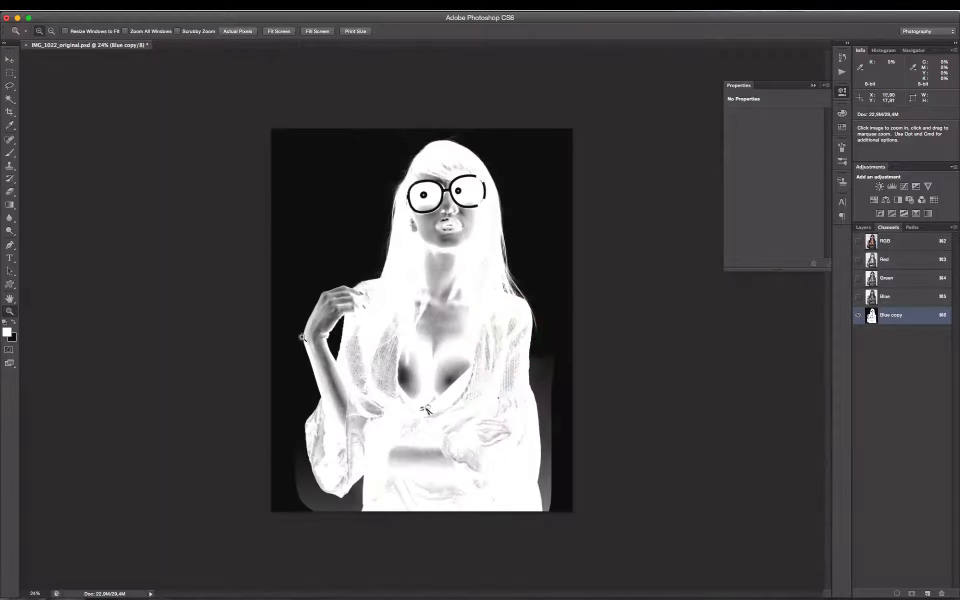
Examine the background around the sleeves and lower body for remaining gray areas
{"action": "left_click_drag", "start_coordinate": [302, 338], "coordinate": [441, 512]}
{"action": "key", "text": "space"}
{"action": "left_click_drag", "start_coordinate": [605, 369], "coordinate": [390, 418]}
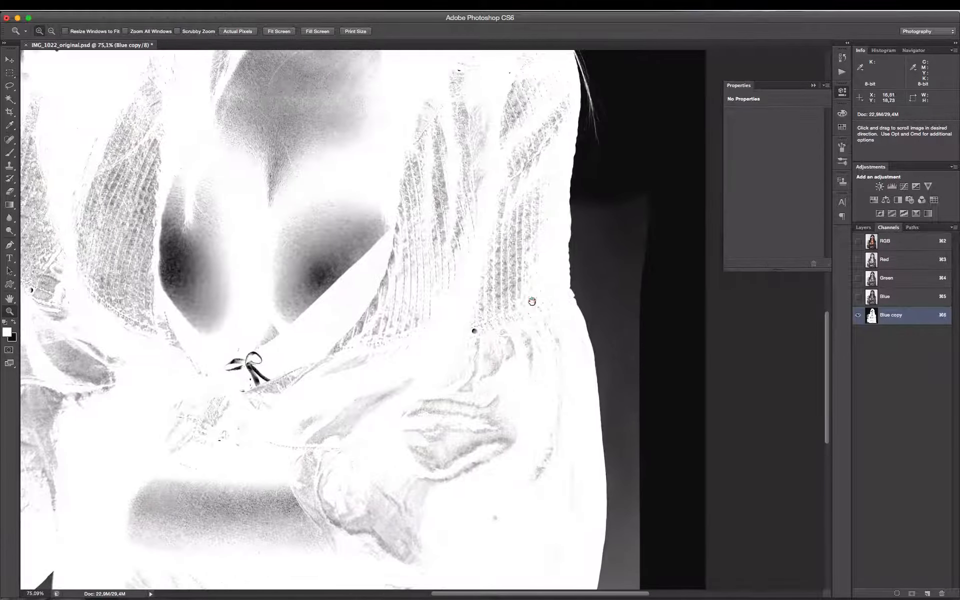
{"action": "key", "text": "space"}
{"action": "left_click_drag", "start_coordinate": [364, 269], "coordinate": [532, 223]}
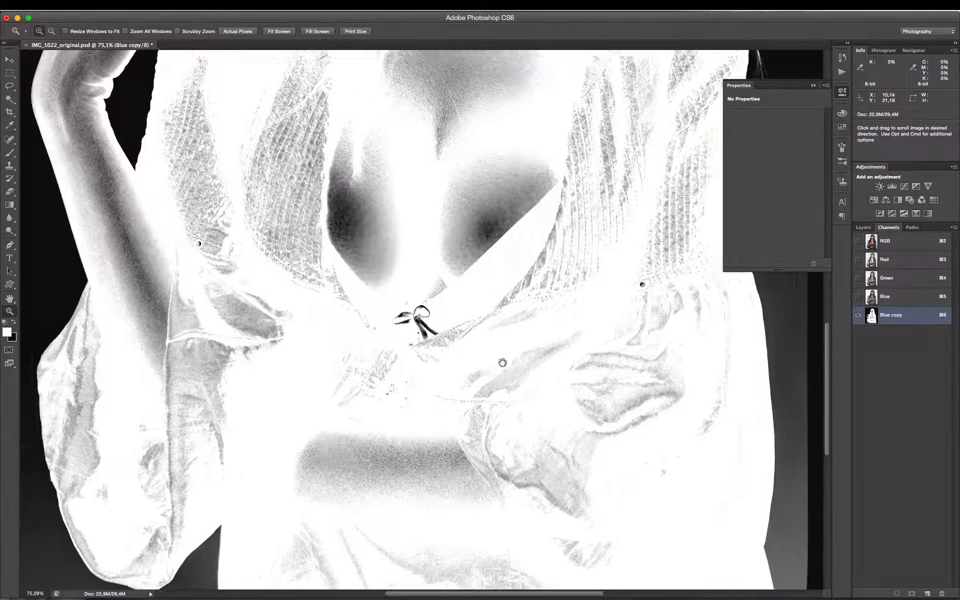
{"action": "left_click_drag", "start_coordinate": [386, 376], "coordinate": [254, 354]}
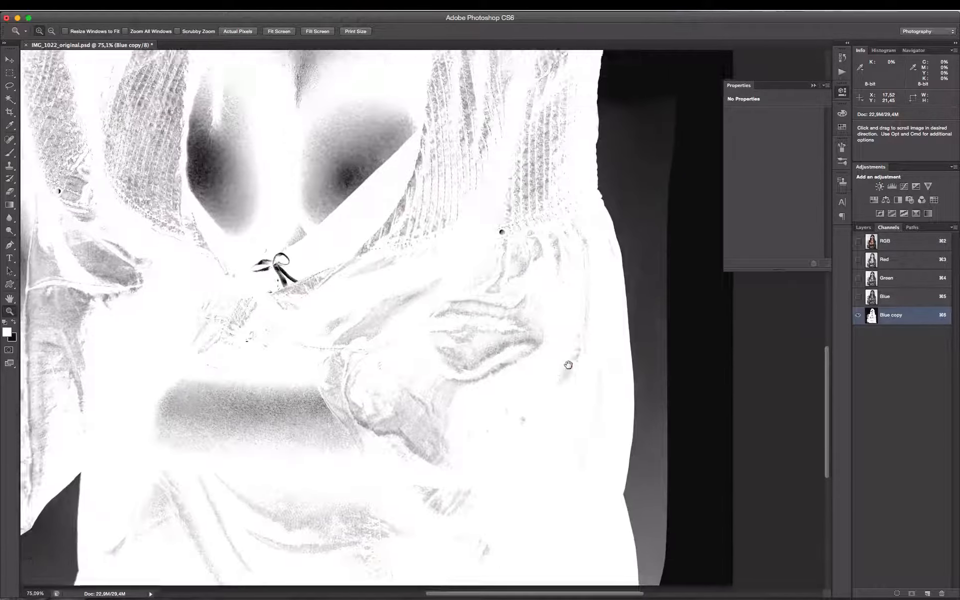
{"action": "right_click", "coordinate": [569, 369]}
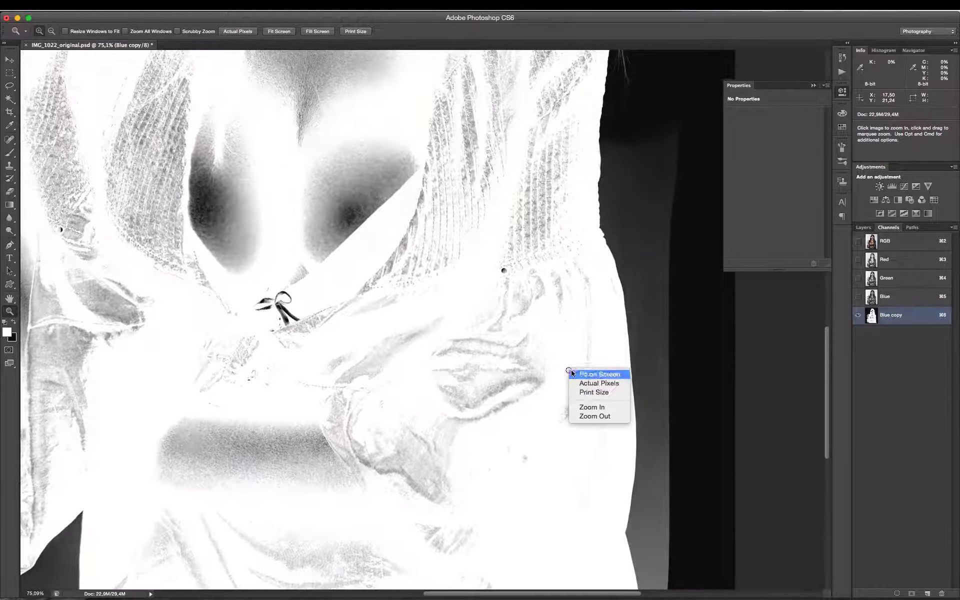
{"action": "left_click", "coordinate": [590, 393]}
{"action": "left_click_drag", "start_coordinate": [429, 334], "coordinate": [601, 445]}
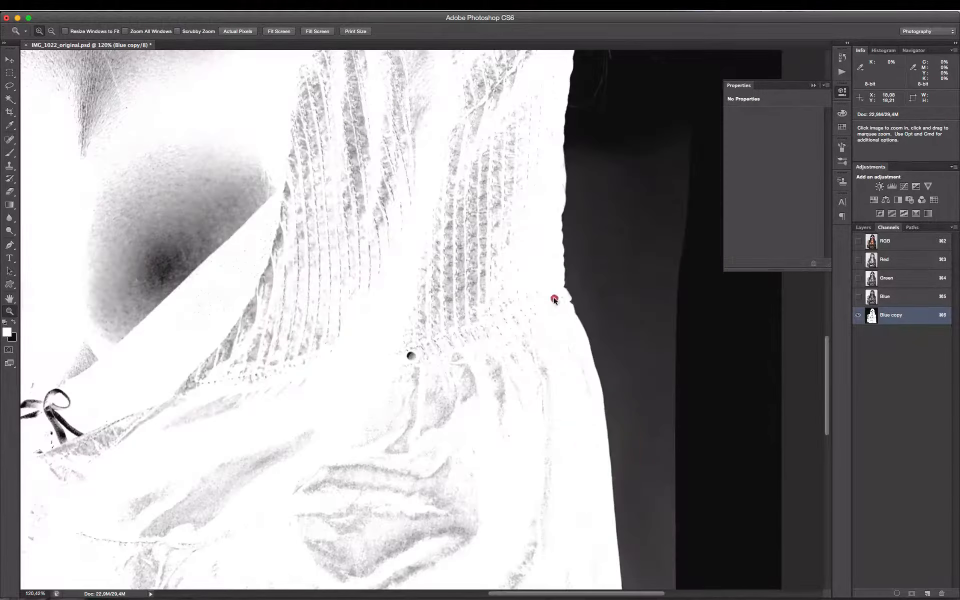
{"action": "right_click", "coordinate": [553, 296]}
{"action": "left_click", "coordinate": [582, 312]}
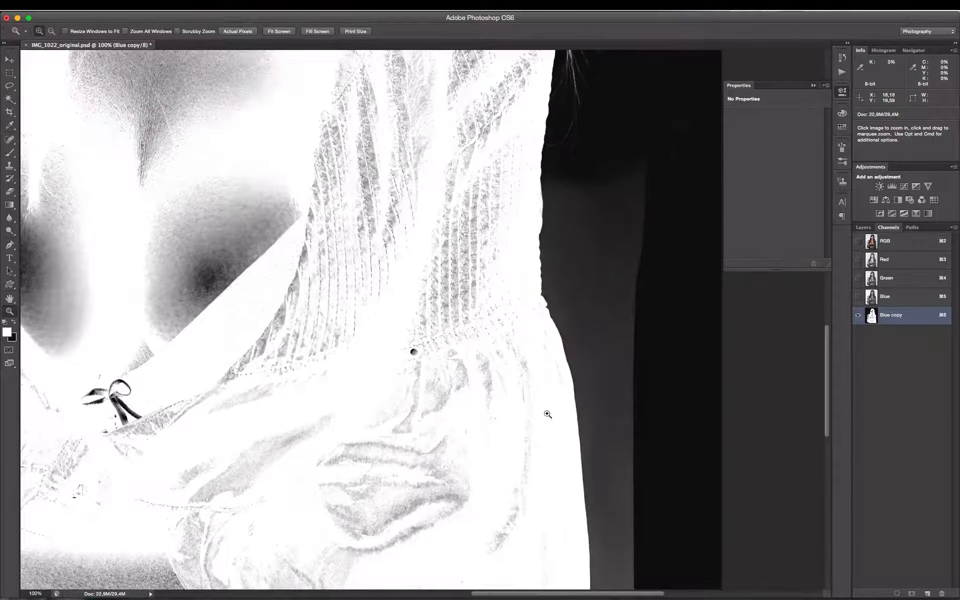
{"action": "right_click", "coordinate": [365, 274]}
{"action": "left_click", "coordinate": [386, 297]}
Lasso the whole lower part of the image from chest height down, with a 15 px feather, and shift the selection down about 0.35 cm
{"action": "key", "text": "l"}
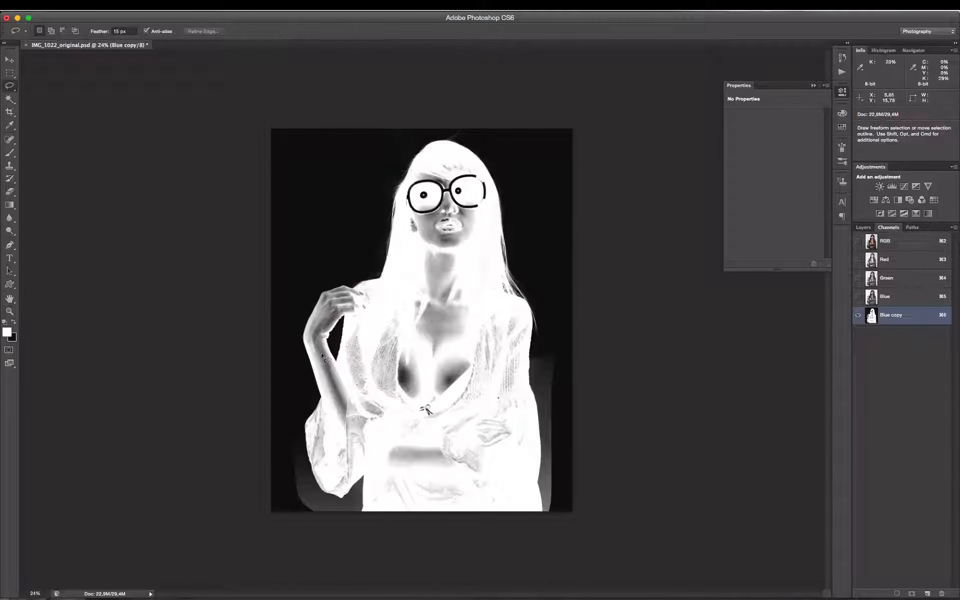
{"action": "mouse_move", "coordinate": [279, 365]}
{"action": "left_mouse_down"}
{"action": "mouse_move", "coordinate": [355, 373]}
{"action": "mouse_move", "coordinate": [487, 353]}
{"action": "left_mouse_up"}
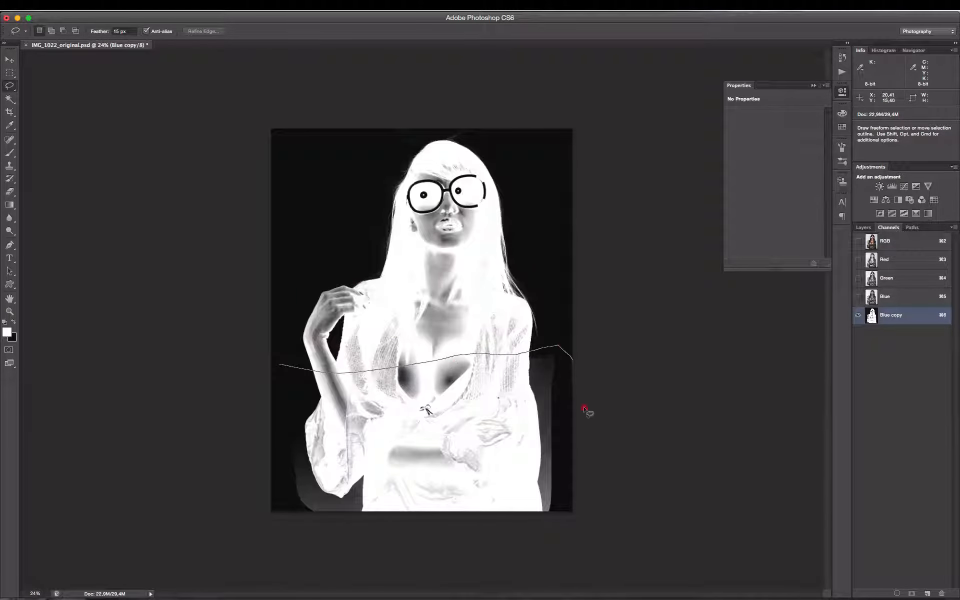
{"action": "mouse_move", "coordinate": [585, 410]}
{"action": "left_mouse_down"}
{"action": "mouse_move", "coordinate": [577, 504]}
{"action": "mouse_move", "coordinate": [560, 549]}
{"action": "left_mouse_up"}
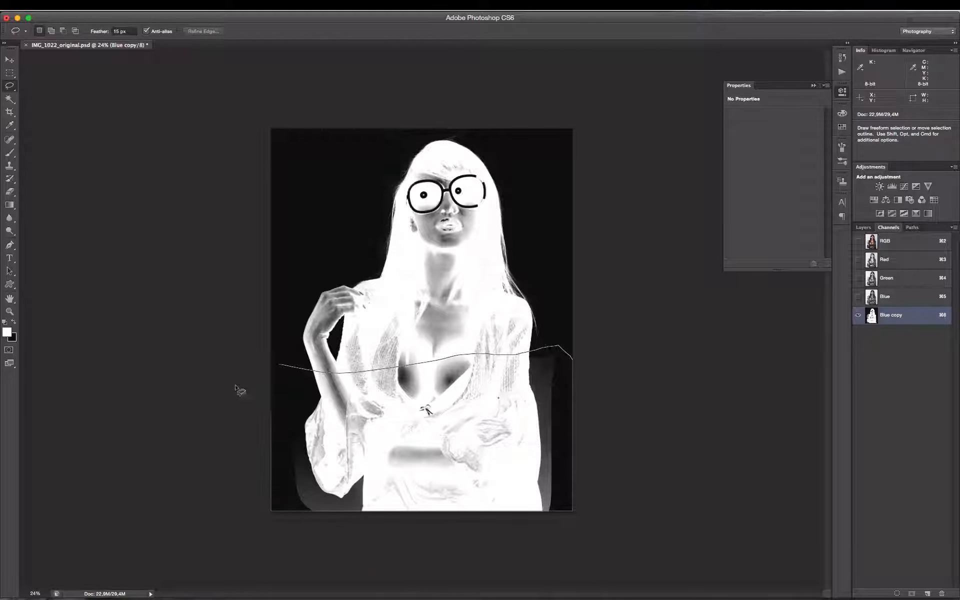
{"action": "left_click_drag", "start_coordinate": [240, 364], "coordinate": [250, 523]}
{"action": "left_click", "coordinate": [482, 407]}
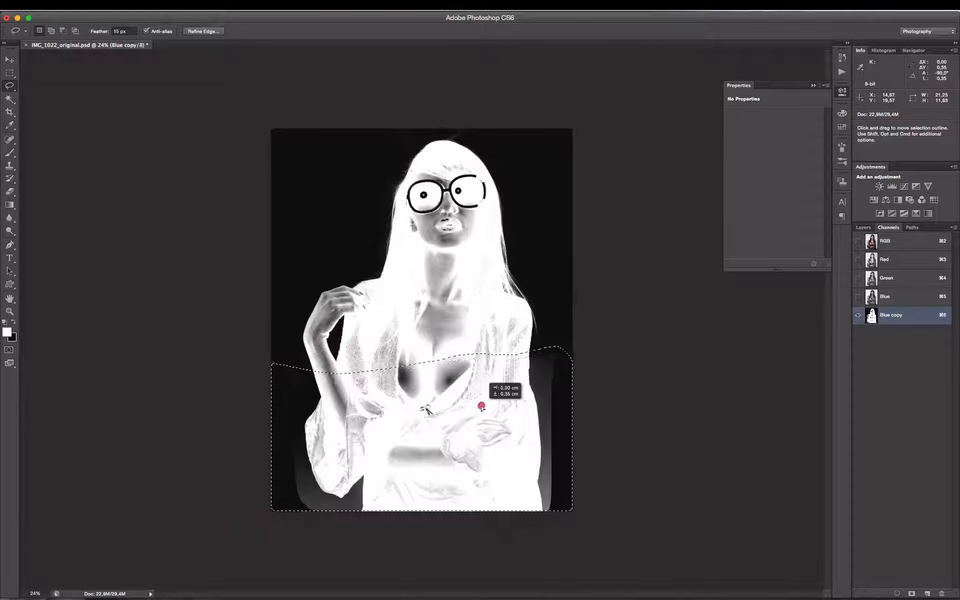
Apply Levels to the lower-body selection, sampling the gray between sleeve and torso as black point (47) and setting the white input level to 236
{"action": "key", "text": "super+space"}
{"action": "key", "text": "super+l"}
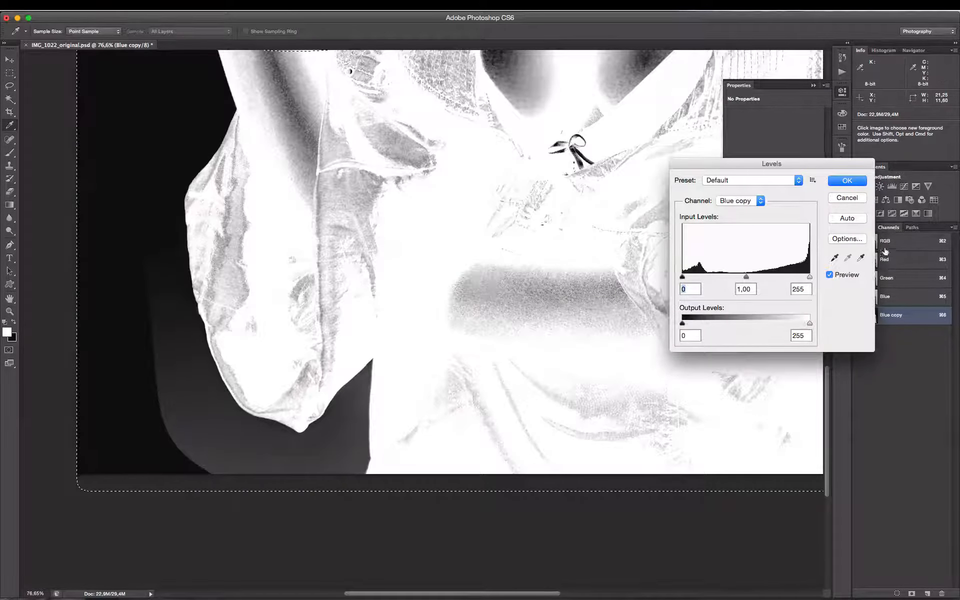
{"action": "left_click", "coordinate": [836, 258]}
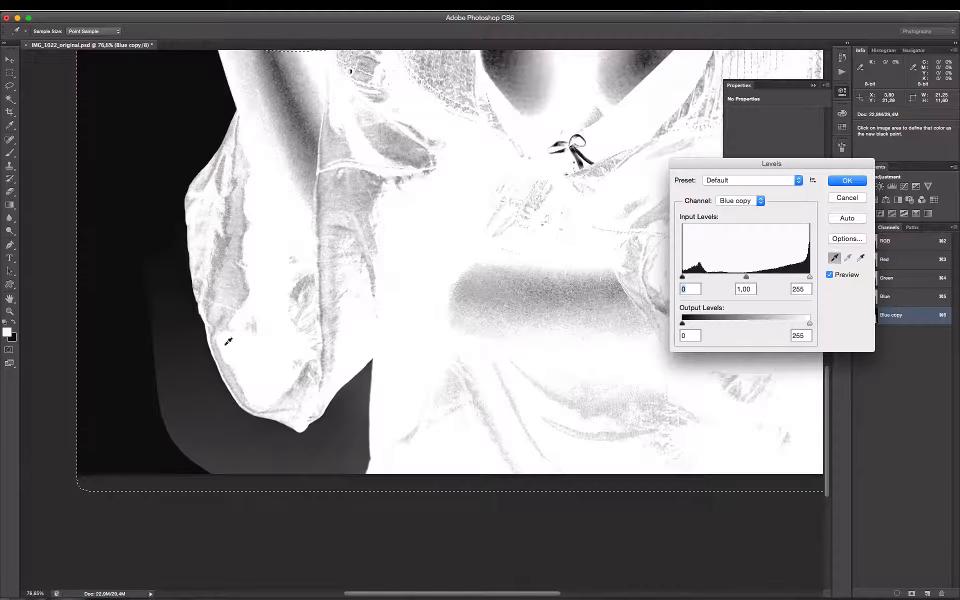
{"action": "left_click", "coordinate": [364, 376]}
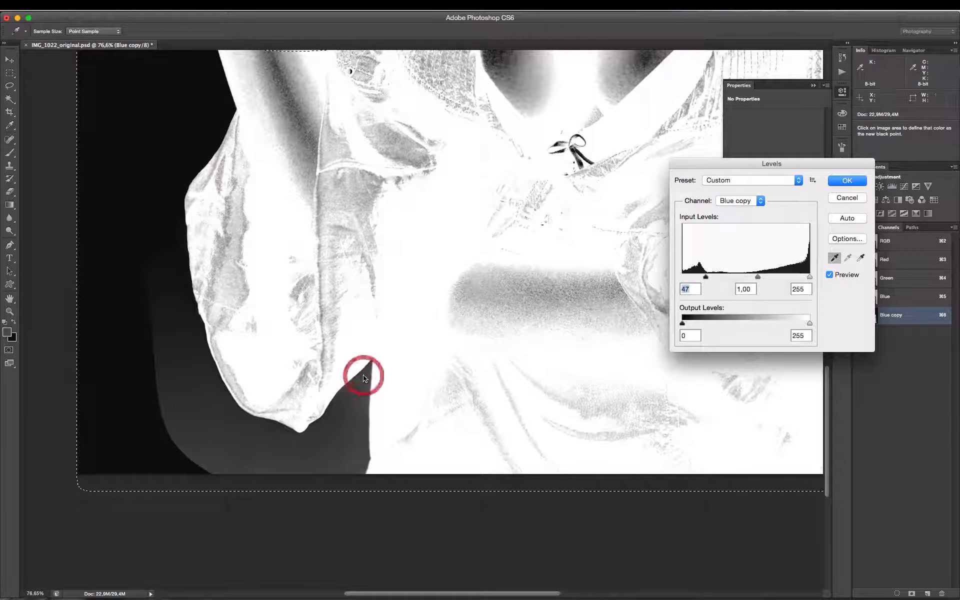
{"action": "left_click", "coordinate": [848, 275]}
{"action": "left_click", "coordinate": [830, 275]}
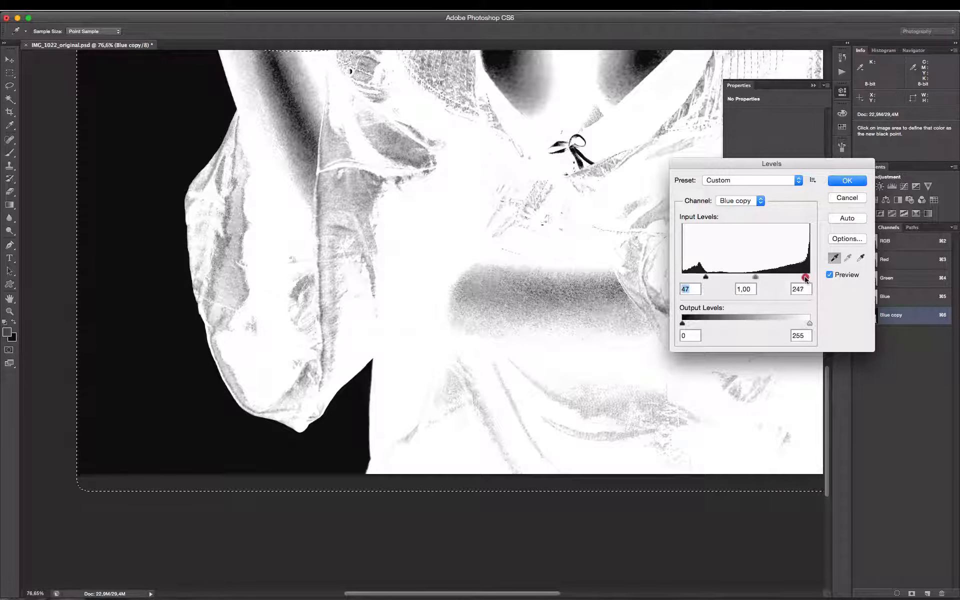
{"action": "left_click_drag", "start_coordinate": [806, 278], "coordinate": [800, 277]}
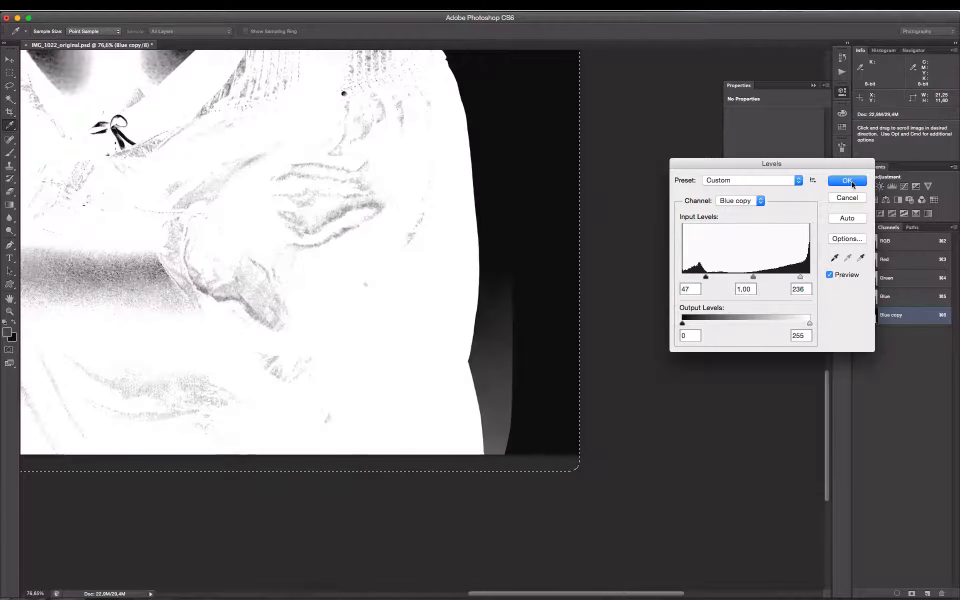
{"action": "left_click", "coordinate": [853, 182]}
Deselect, lasso the remaining gray strip beside the lower body with a 15 px feather, and nudge the selection slightly downward
{"action": "key", "text": "super+d"}
{"action": "key", "text": "l"}
{"action": "left_click_drag", "start_coordinate": [552, 486], "coordinate": [444, 331]}
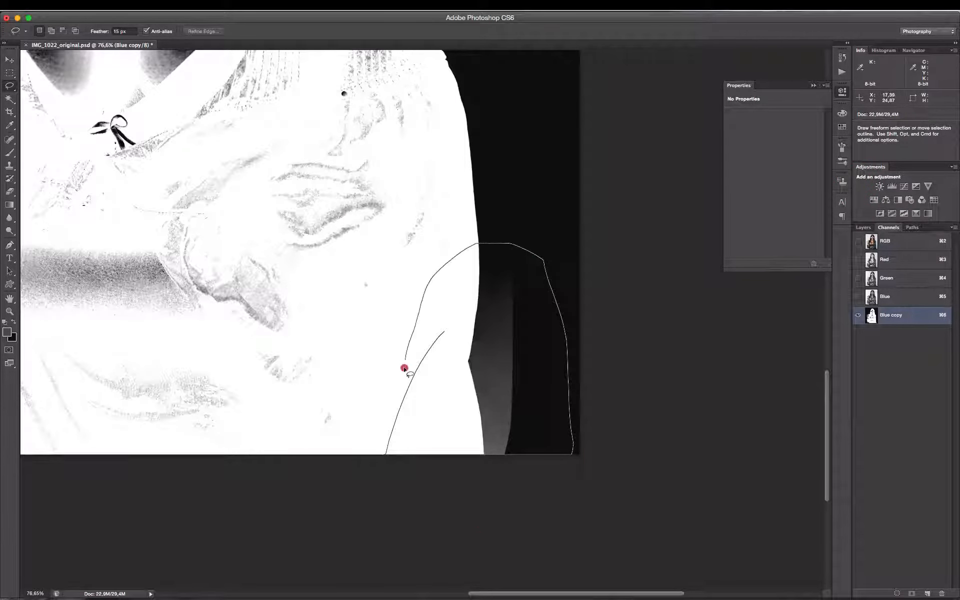
{"action": "left_click_drag", "start_coordinate": [407, 409], "coordinate": [407, 415]}
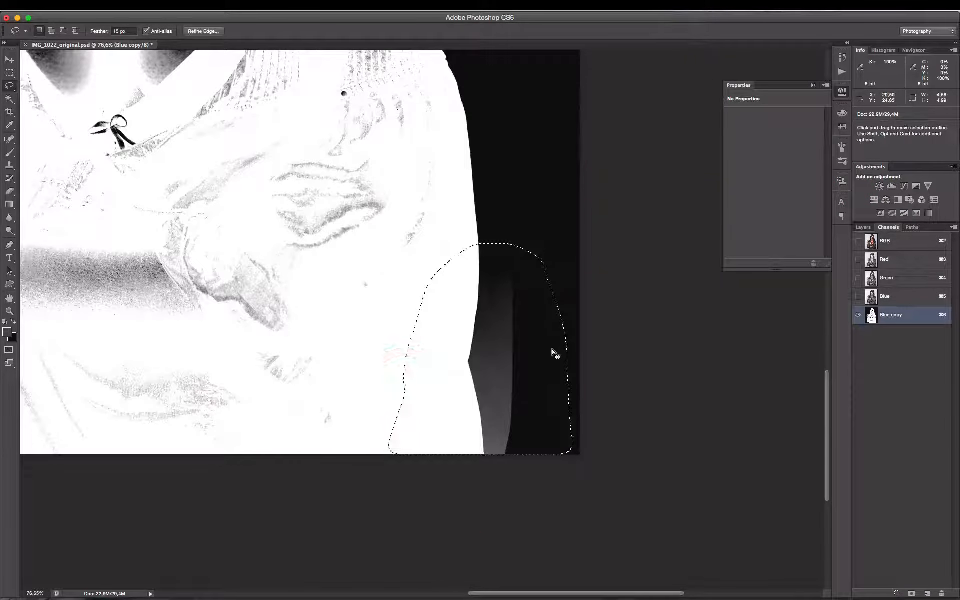
{"action": "mouse_move", "coordinate": [550, 357]}
{"action": "left_mouse_down"}
{"action": "mouse_move", "coordinate": [543, 372]}
{"action": "mouse_move", "coordinate": [547, 365]}
{"action": "left_mouse_up"}
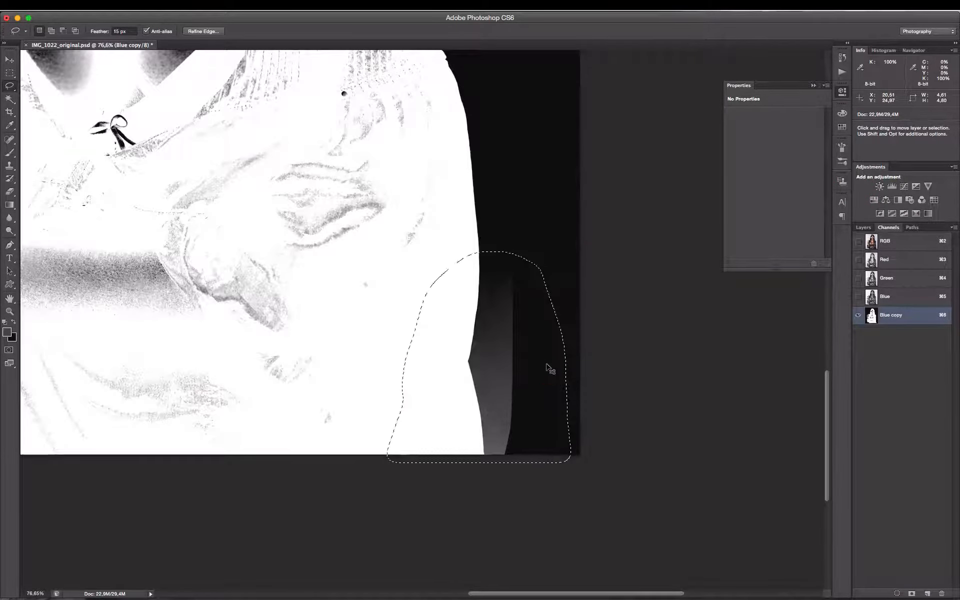
Apply Levels to the selected strip beside the lower body with a black input level of 80, then deselect
{"action": "key", "text": "super+l"}
{"action": "left_click_drag", "start_coordinate": [682, 277], "coordinate": [721, 279]}
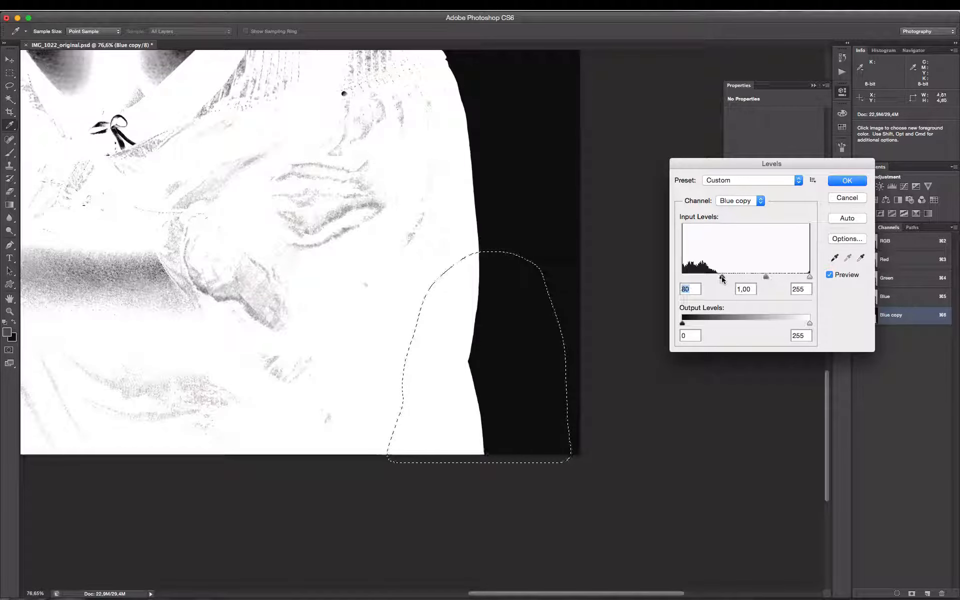
{"action": "key", "text": "Return"}
{"action": "key", "text": "super+d"}
{"action": "key", "text": "z"}
{"action": "key", "text": "super+0"}
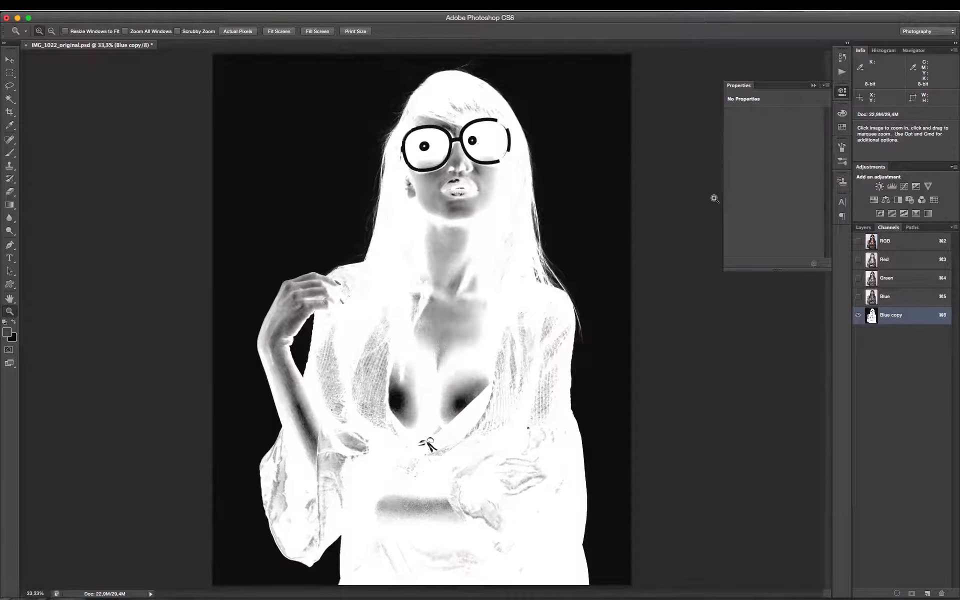
Examine the whole mask and the raised hand and shoulder area for gray tones remaining inside the figure
{"action": "key", "text": "space"}
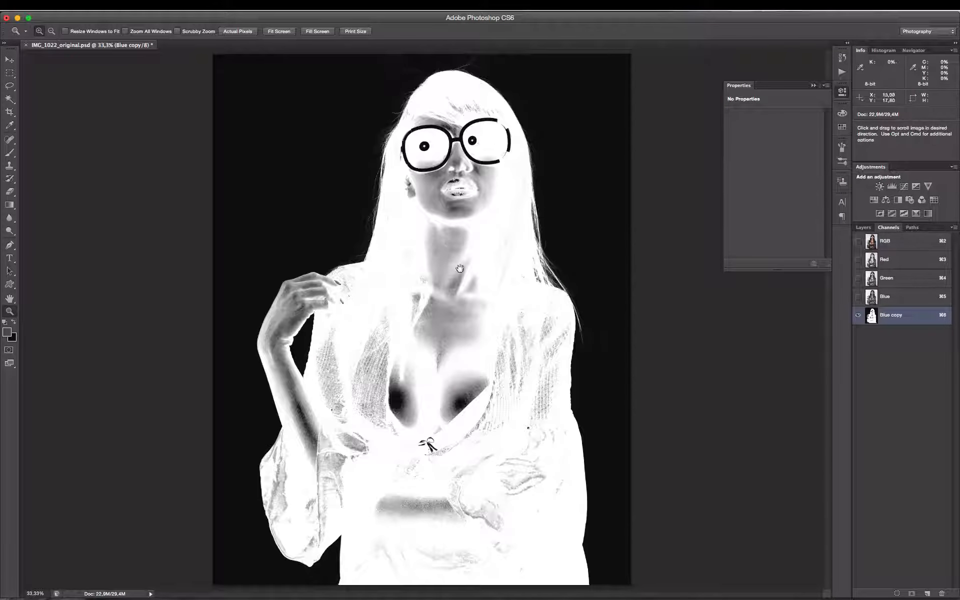
{"action": "left_click_drag", "start_coordinate": [365, 96], "coordinate": [590, 290]}
{"action": "right_click", "coordinate": [385, 202]}
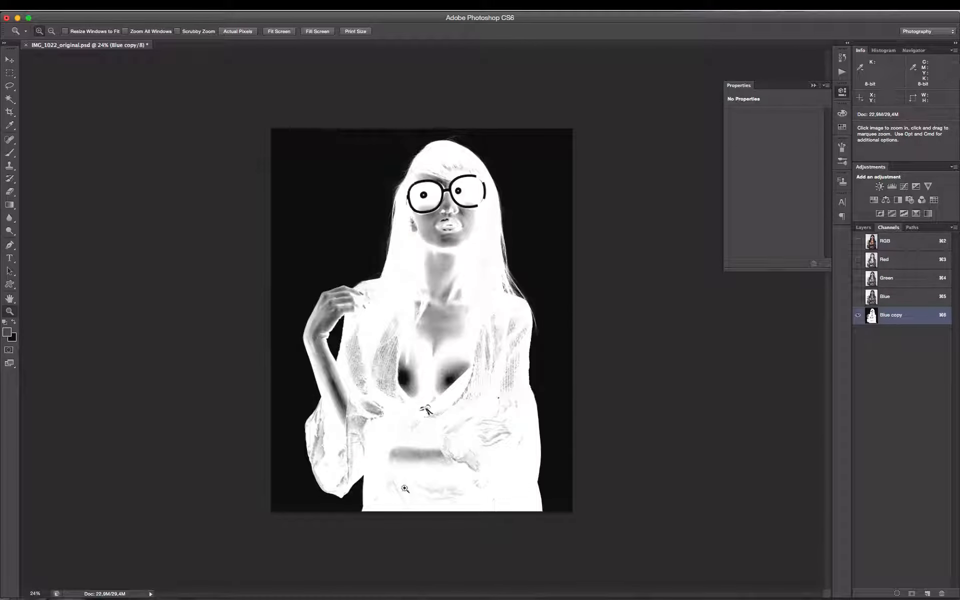
{"action": "left_click_drag", "start_coordinate": [271, 218], "coordinate": [518, 374]}
{"action": "right_click", "coordinate": [455, 316]}
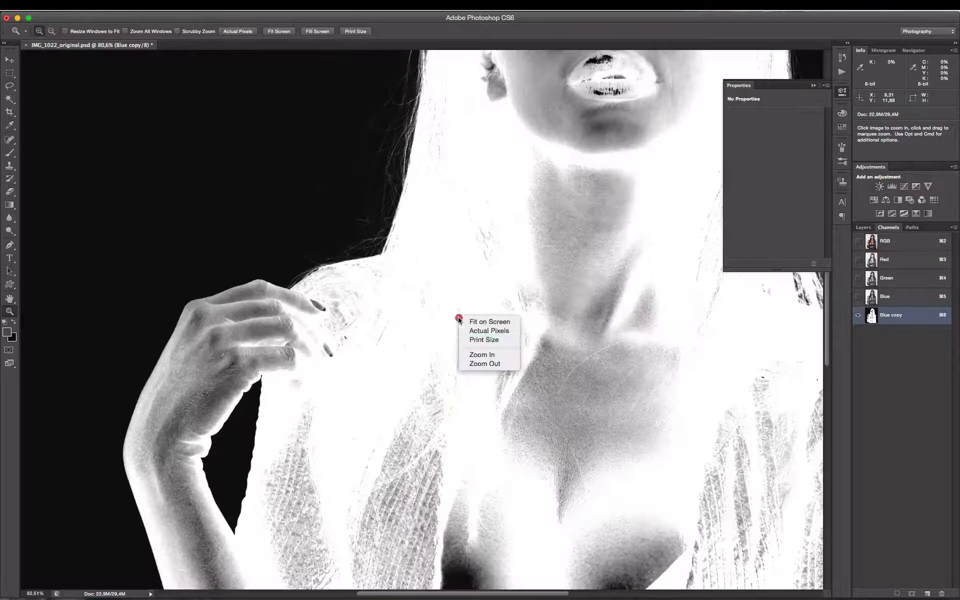
{"action": "left_click", "coordinate": [475, 338]}
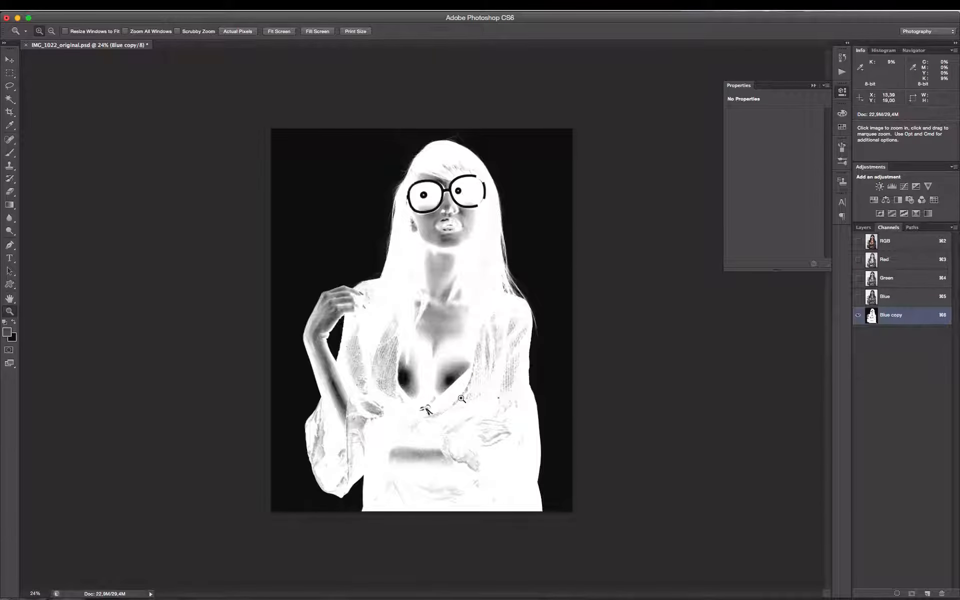
{"action": "left_click", "coordinate": [518, 497]}
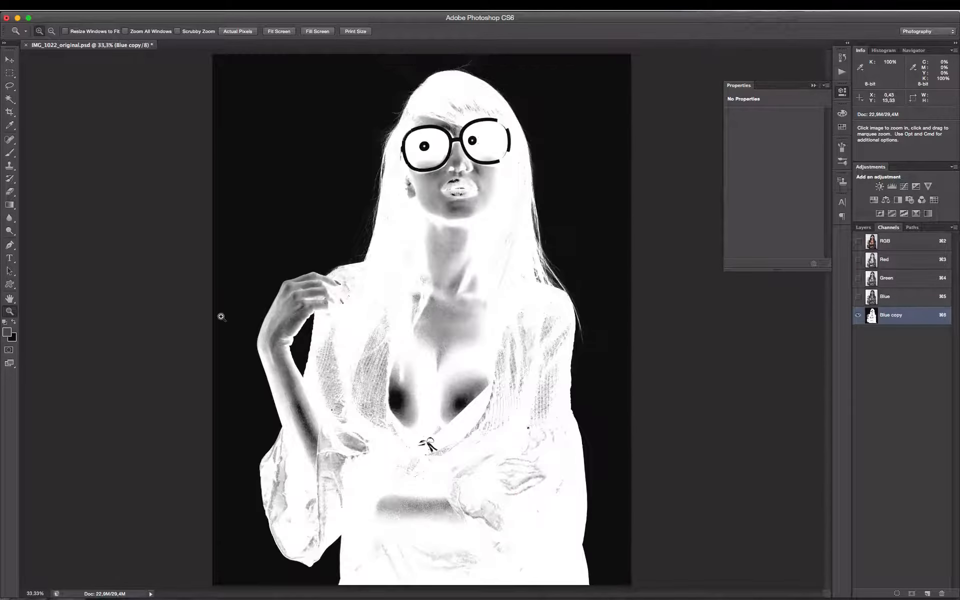
Paint the gray areas inside the chest and torso white with a 500 px brush at 100% opacity
{"action": "key", "text": "b"}
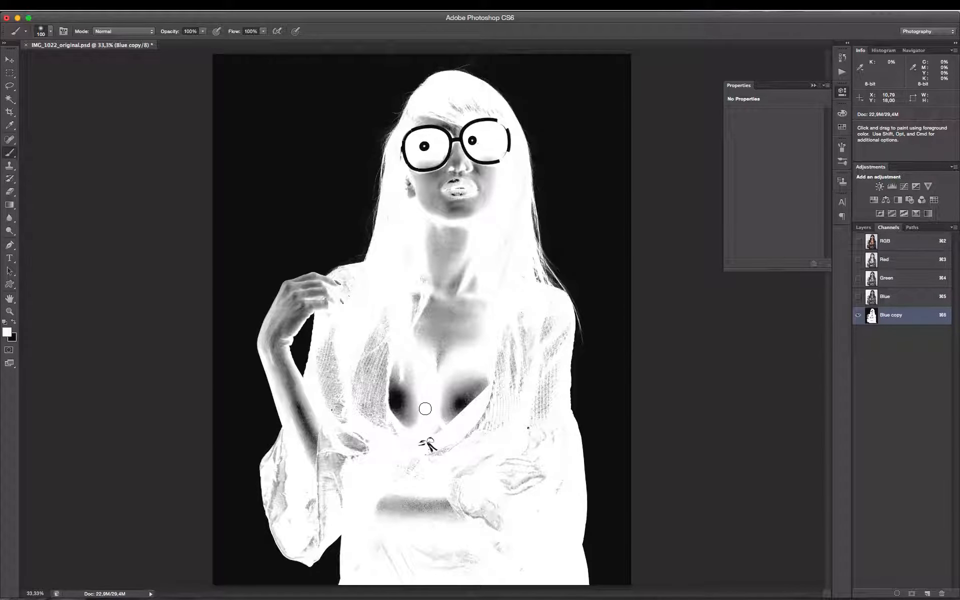
{"action": "mouse_move", "coordinate": [380, 330]}
{"action": "left_mouse_down"}
{"action": "mouse_move", "coordinate": [382, 420]}
{"action": "mouse_move", "coordinate": [421, 383]}
{"action": "mouse_move", "coordinate": [406, 387]}
{"action": "mouse_move", "coordinate": [435, 427]}
{"action": "mouse_move", "coordinate": [502, 378]}
{"action": "mouse_move", "coordinate": [491, 364]}
{"action": "mouse_move", "coordinate": [403, 371]}
{"action": "mouse_move", "coordinate": [475, 309]}
{"action": "mouse_move", "coordinate": [417, 303]}
{"action": "mouse_move", "coordinate": [425, 286]}
{"action": "mouse_move", "coordinate": [454, 332]}
{"action": "mouse_move", "coordinate": [503, 358]}
{"action": "mouse_move", "coordinate": [516, 402]}
{"action": "mouse_move", "coordinate": [512, 333]}
{"action": "mouse_move", "coordinate": [404, 473]}
{"action": "mouse_move", "coordinate": [415, 505]}
{"action": "mouse_move", "coordinate": [475, 472]}
{"action": "left_mouse_up"}
{"action": "mouse_move", "coordinate": [415, 437]}
{"action": "left_mouse_down"}
{"action": "mouse_move", "coordinate": [367, 443]}
{"action": "mouse_move", "coordinate": [354, 426]}
{"action": "mouse_move", "coordinate": [478, 461]}
{"action": "left_mouse_up"}
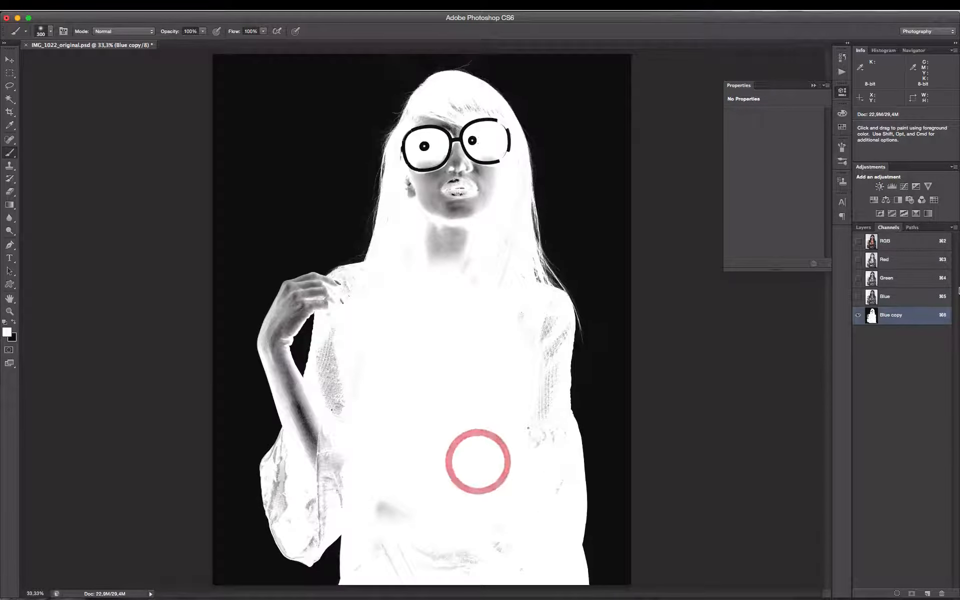
Activate Path 1 over the channel and examine how it runs inside the lower body and sleeve edge
{"action": "left_click", "coordinate": [915, 228]}
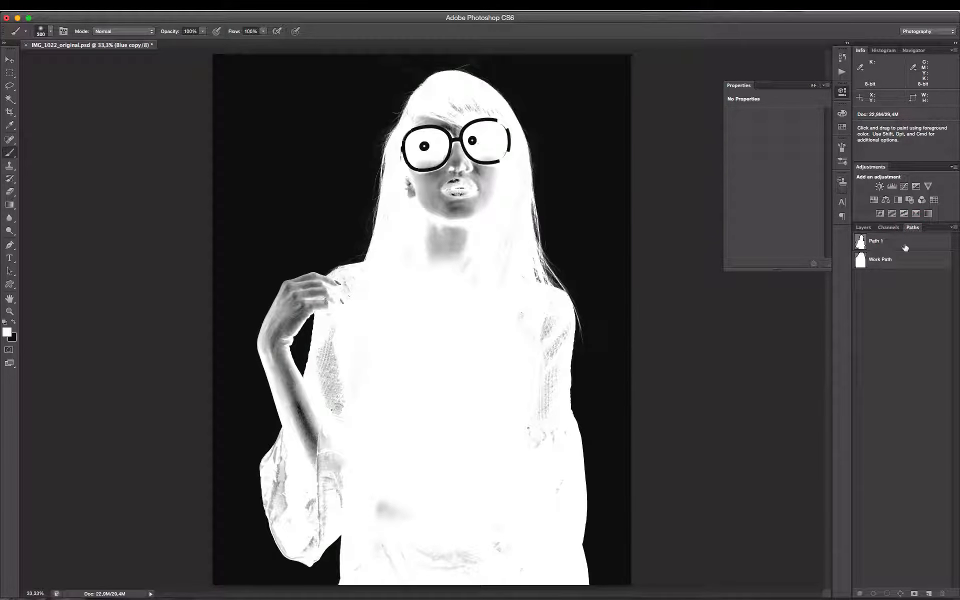
{"action": "left_click", "coordinate": [899, 246]}
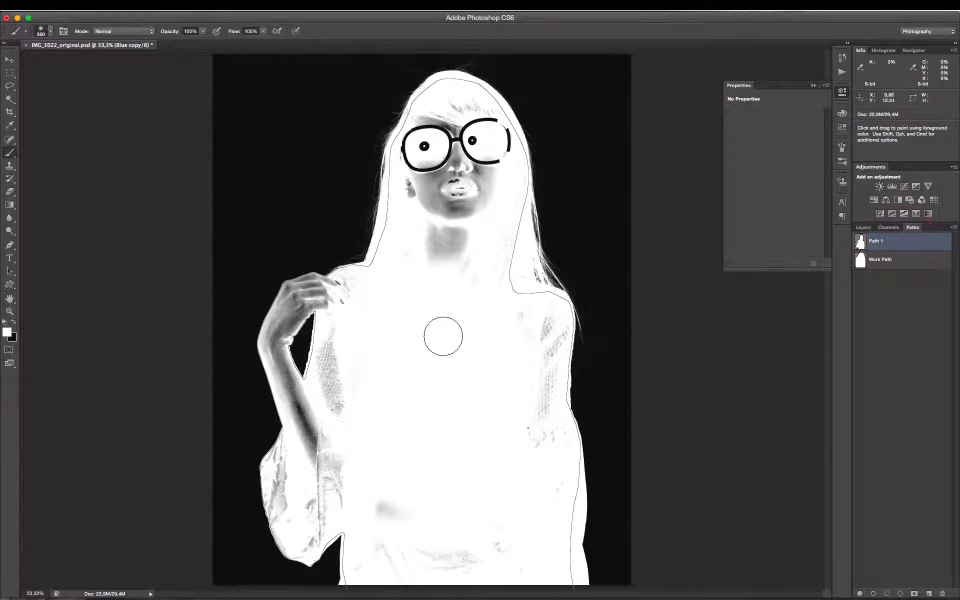
{"action": "key", "text": "z"}
{"action": "left_click_drag", "start_coordinate": [434, 384], "coordinate": [651, 565]}
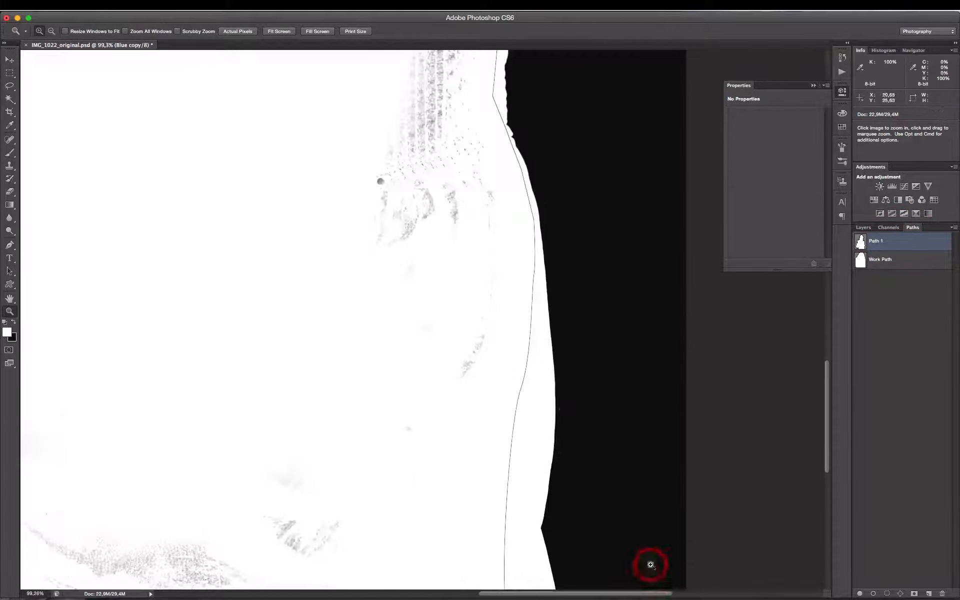
{"action": "key", "text": "space"}
{"action": "left_click_drag", "start_coordinate": [443, 345], "coordinate": [433, 173]}
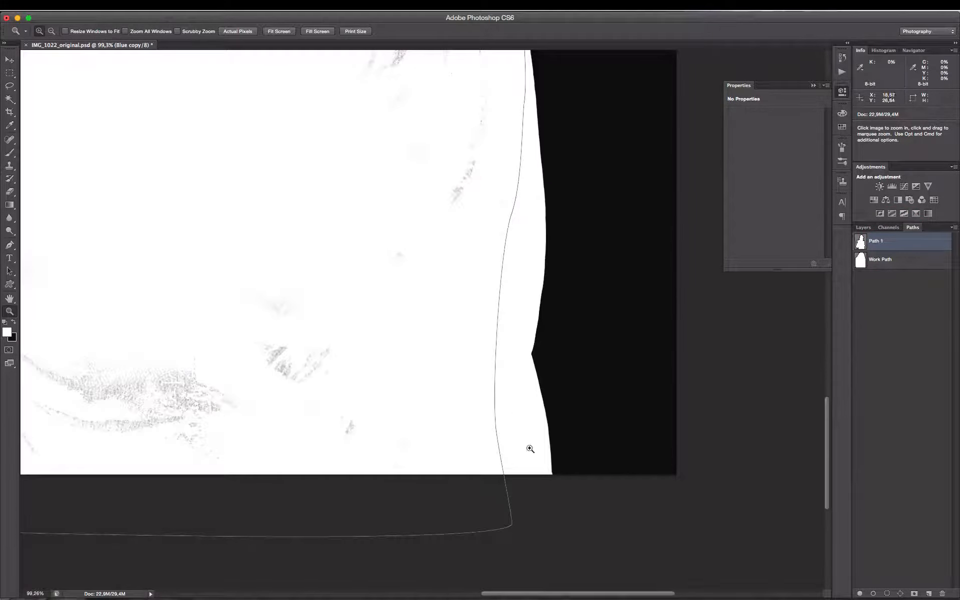
{"action": "scroll", "coordinate": [512, 283], "scroll_direction": "up", "scroll_amount": 10}
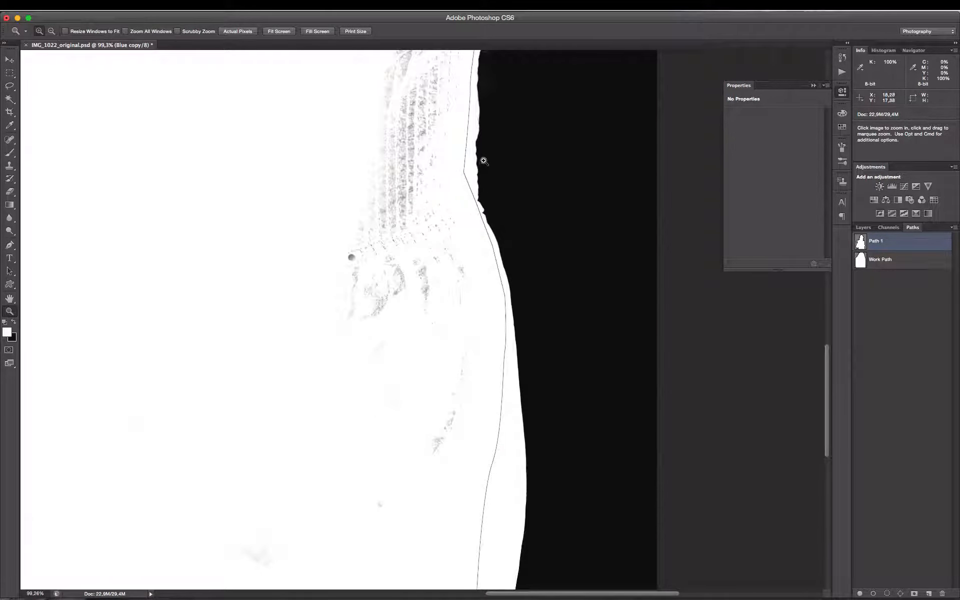
{"action": "key", "text": "space"}
{"action": "left_click_drag", "start_coordinate": [495, 126], "coordinate": [456, 332]}
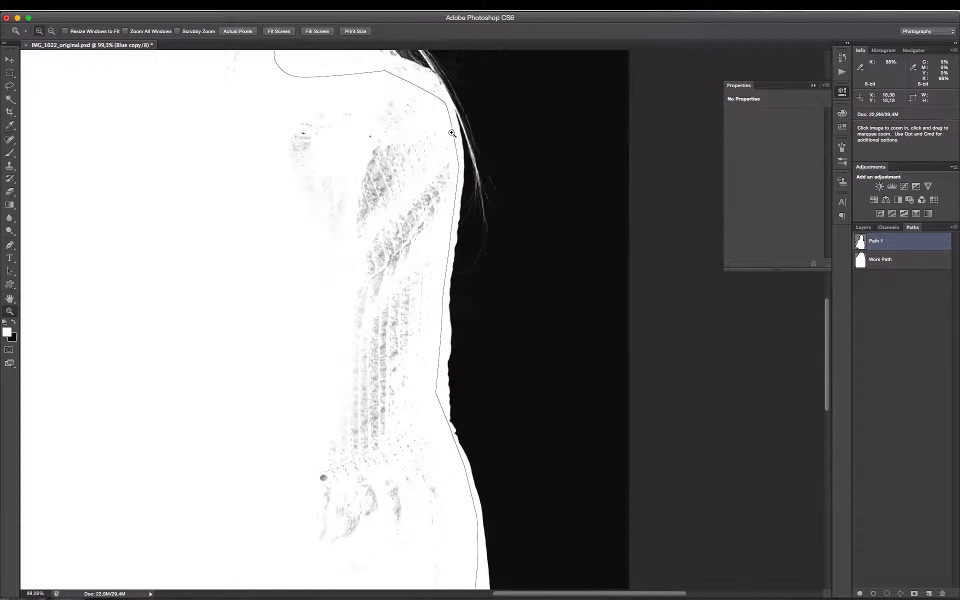
Examine the course of Path 1 from the shoulder up through the hair and around the head
{"action": "left_click_drag", "start_coordinate": [443, 241], "coordinate": [512, 393]}
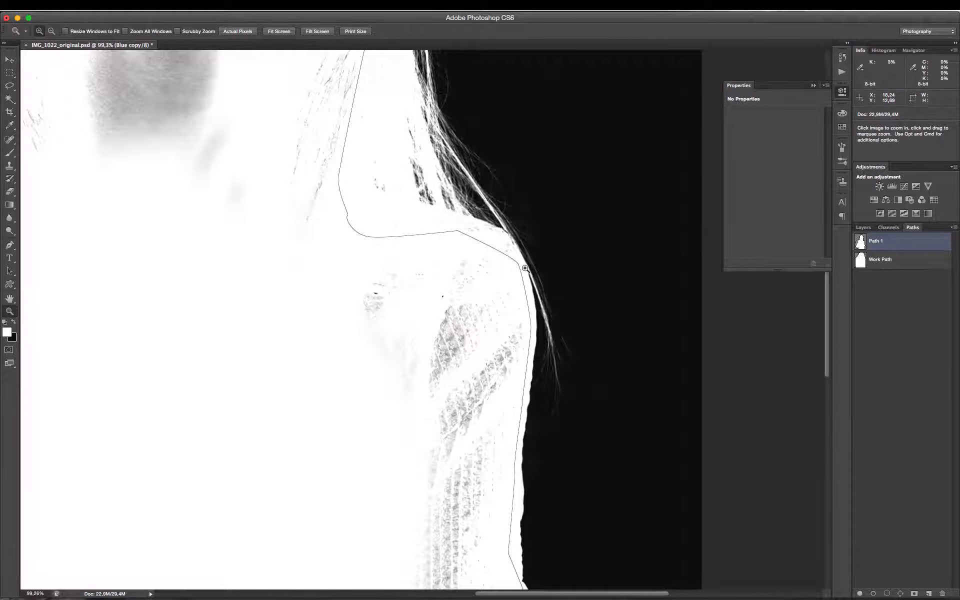
{"action": "key", "text": "space"}
{"action": "left_click_drag", "start_coordinate": [308, 216], "coordinate": [360, 365]}
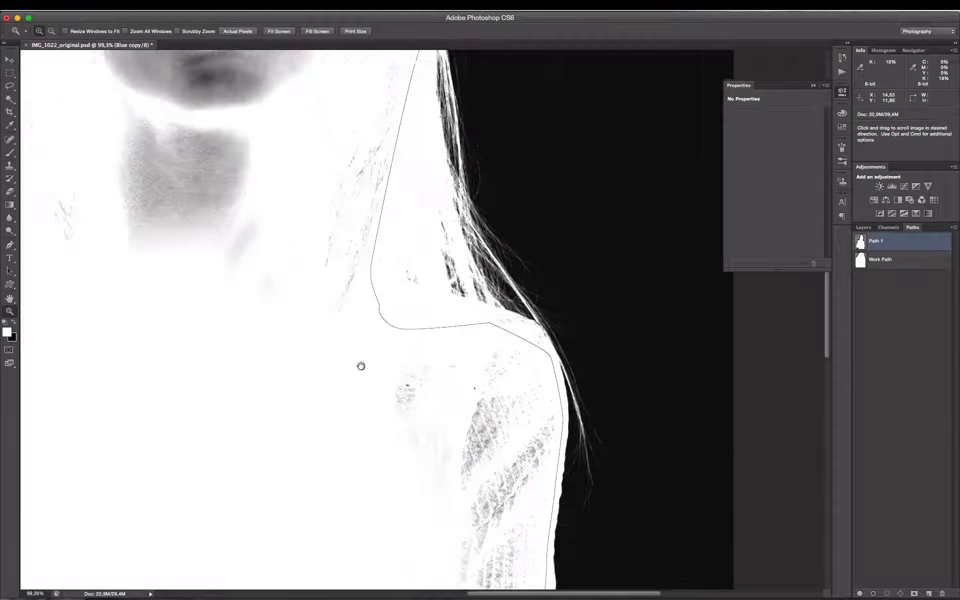
{"action": "key", "text": "space"}
{"action": "left_click_drag", "start_coordinate": [375, 186], "coordinate": [454, 428]}
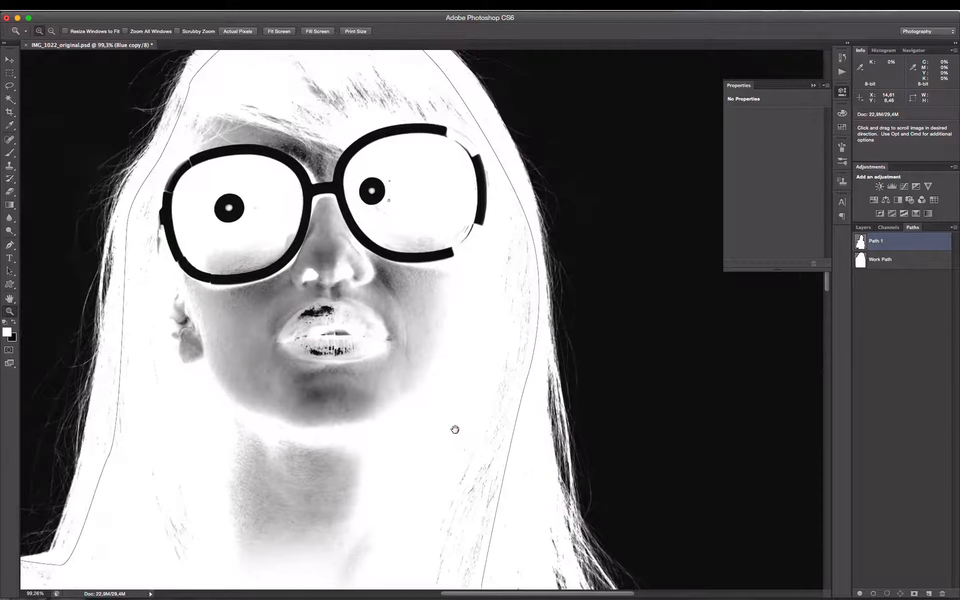
{"action": "left_click_drag", "start_coordinate": [396, 296], "coordinate": [535, 322]}
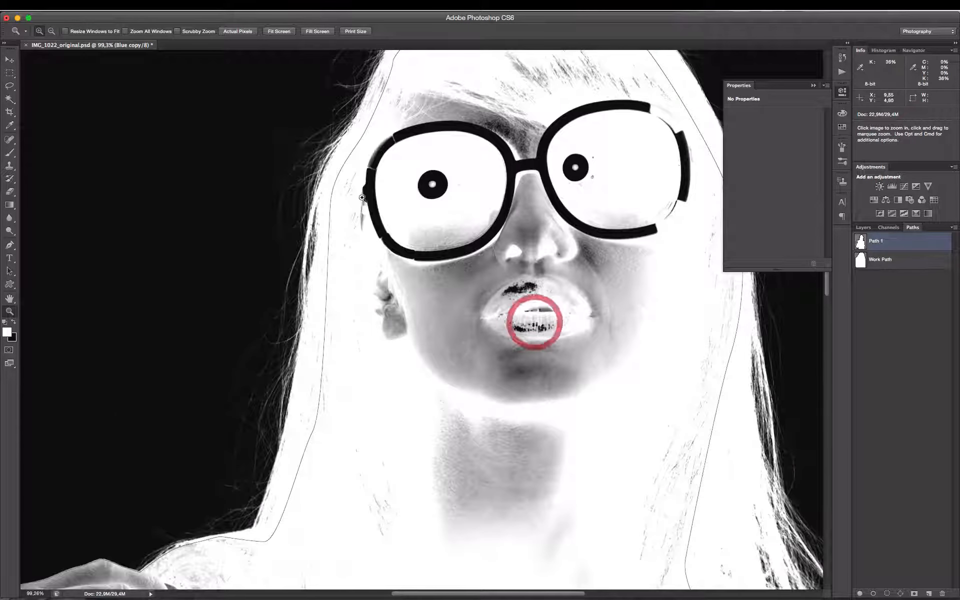
Examine Path 1 along the shoulder, the raised hand and the lower part of the figure
{"action": "left_click_drag", "start_coordinate": [344, 461], "coordinate": [454, 291]}
{"action": "left_click_drag", "start_coordinate": [335, 360], "coordinate": [422, 302]}
{"action": "left_click_drag", "start_coordinate": [250, 258], "coordinate": [473, 343]}
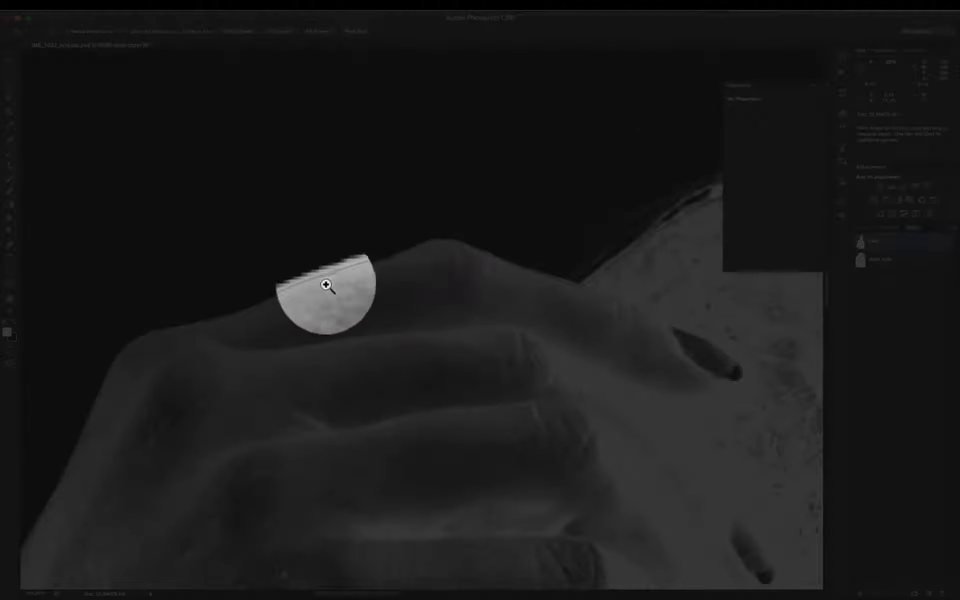
{"action": "left_click_drag", "start_coordinate": [116, 400], "coordinate": [423, 205]}
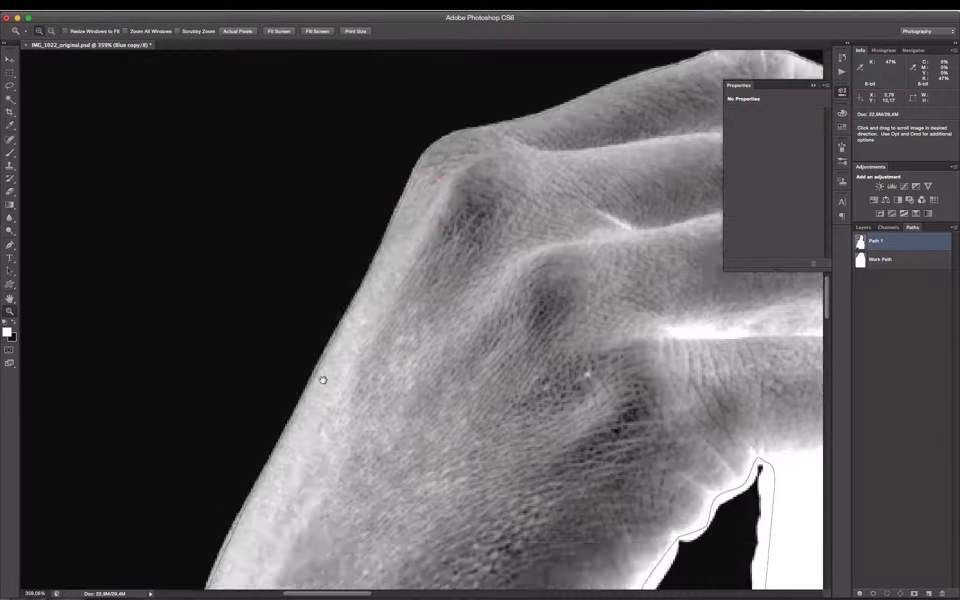
{"action": "left_click_drag", "start_coordinate": [324, 382], "coordinate": [326, 188]}
{"action": "key", "text": "super+0"}
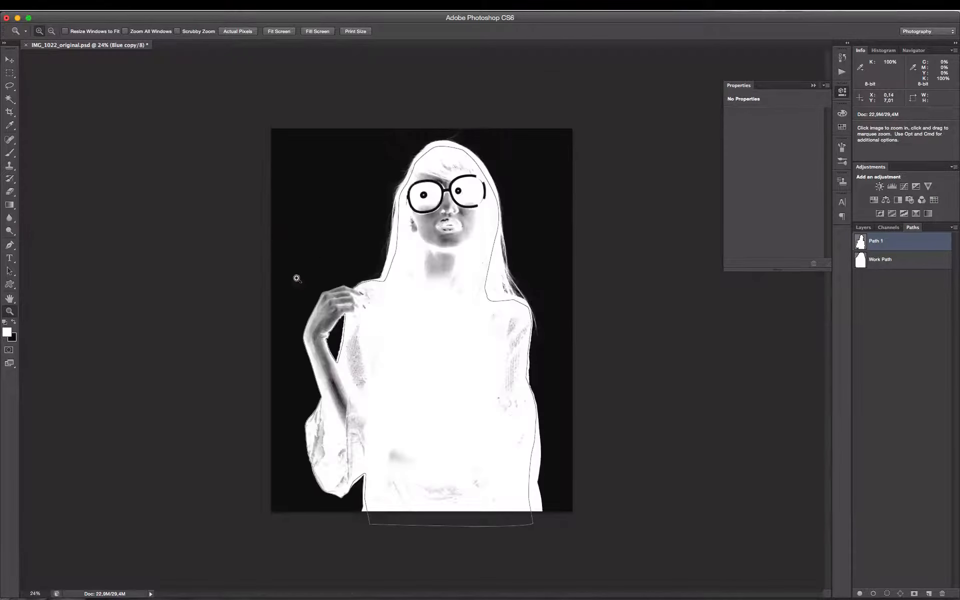
{"action": "left_click_drag", "start_coordinate": [277, 236], "coordinate": [509, 479]}
{"action": "left_click_drag", "start_coordinate": [542, 310], "coordinate": [519, 264]}
{"action": "left_click_drag", "start_coordinate": [560, 390], "coordinate": [550, 283]}
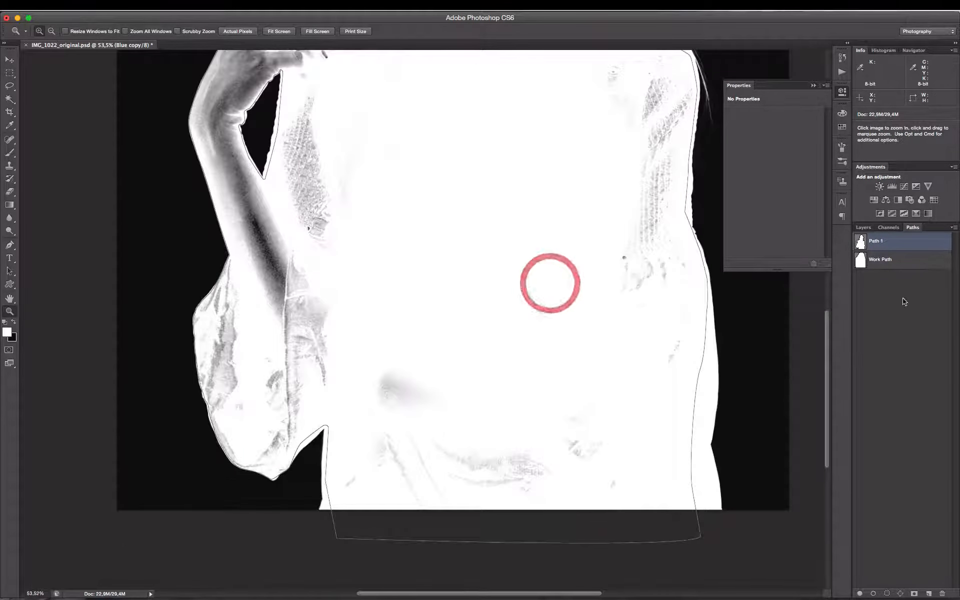
{"action": "right_click", "coordinate": [861, 243]}
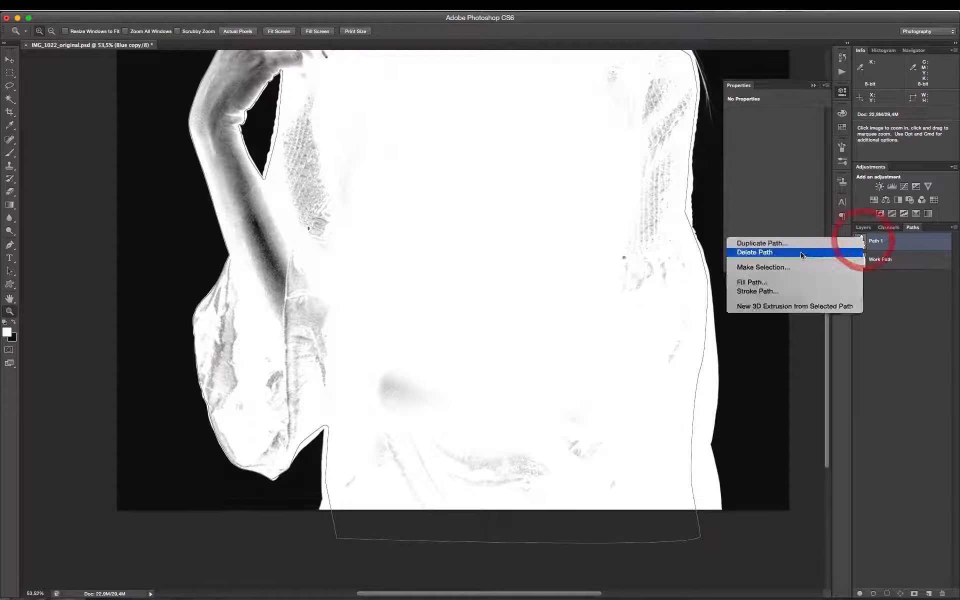
{"action": "left_click", "coordinate": [759, 265]}
{"action": "right_click", "coordinate": [883, 239]}
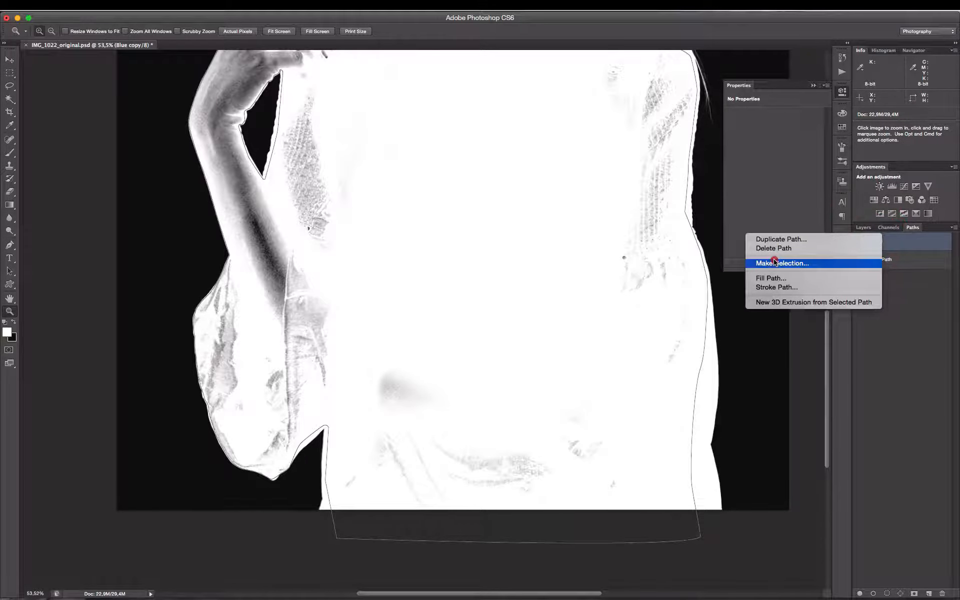
{"action": "left_click", "coordinate": [827, 262]}
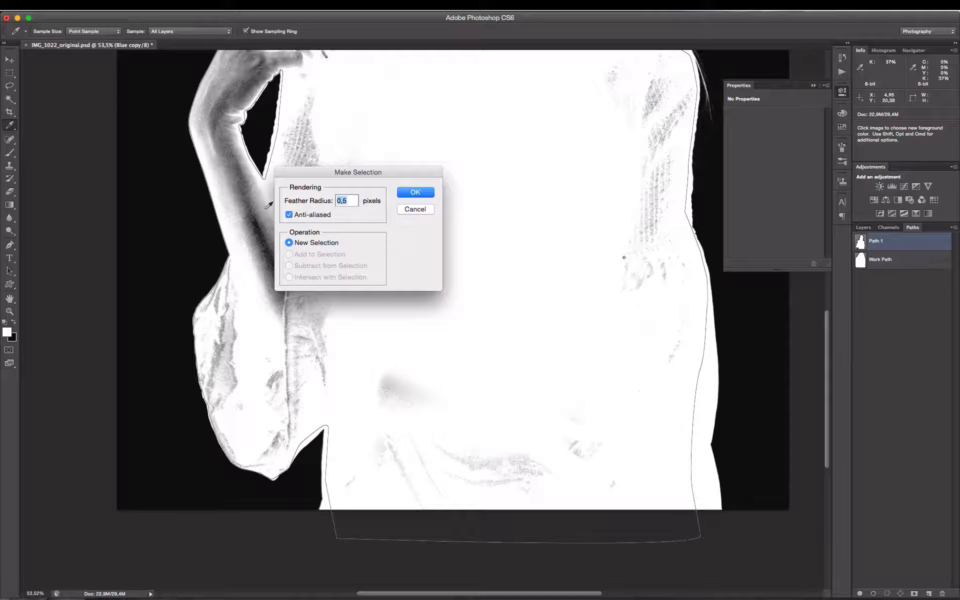
{"action": "left_click", "coordinate": [415, 209]}
Examine how closely Path 1 follows the gap between arm and torso and the outline of the hand
{"action": "left_click_drag", "start_coordinate": [212, 89], "coordinate": [321, 188]}
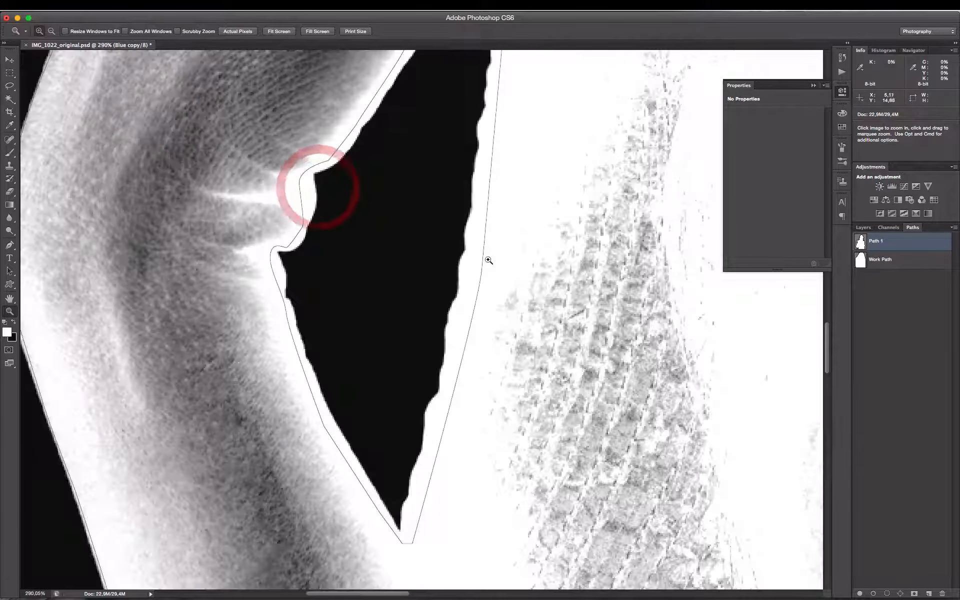
{"action": "left_click_drag", "start_coordinate": [404, 331], "coordinate": [363, 445]}
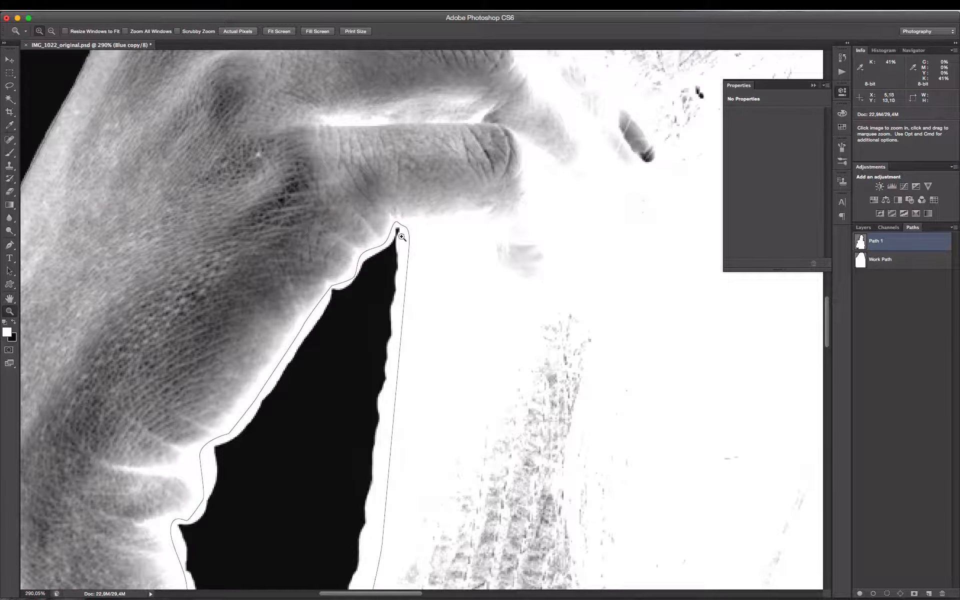
{"action": "left_click_drag", "start_coordinate": [337, 319], "coordinate": [518, 424]}
{"action": "left_click_drag", "start_coordinate": [338, 225], "coordinate": [303, 284]}
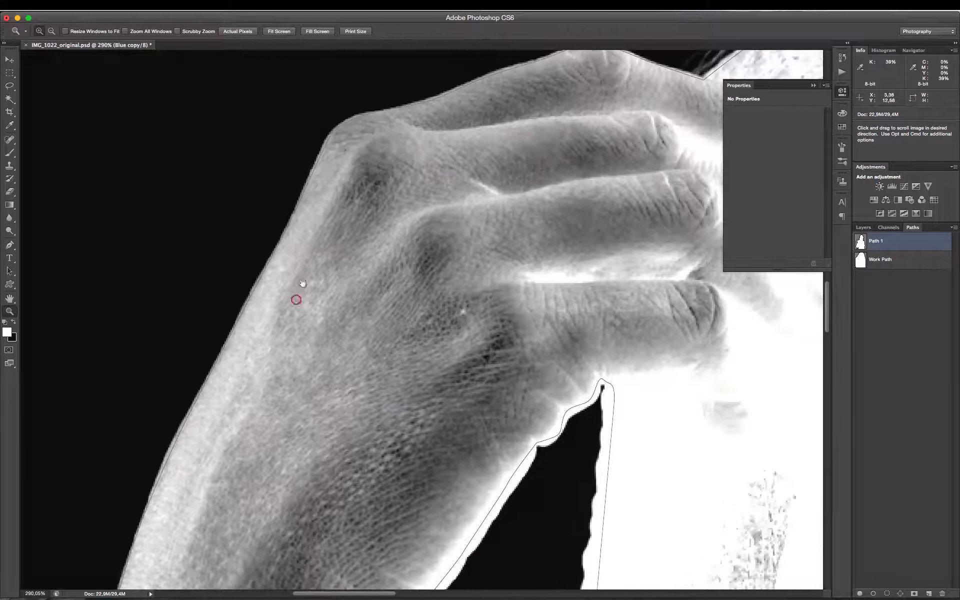
{"action": "left_click_drag", "start_coordinate": [463, 139], "coordinate": [384, 206]}
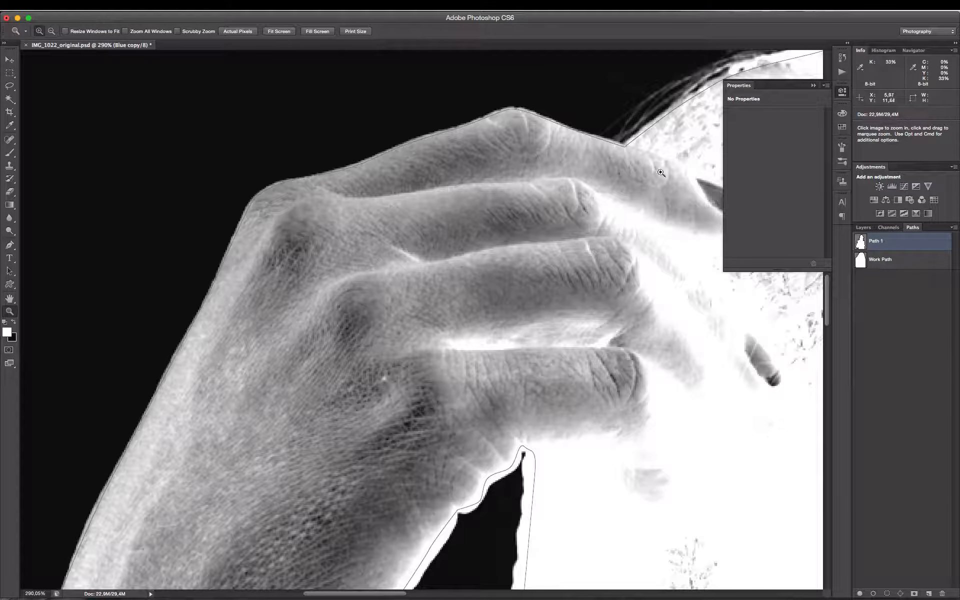
{"action": "right_click", "coordinate": [461, 167]}
{"action": "left_click", "coordinate": [492, 181]}
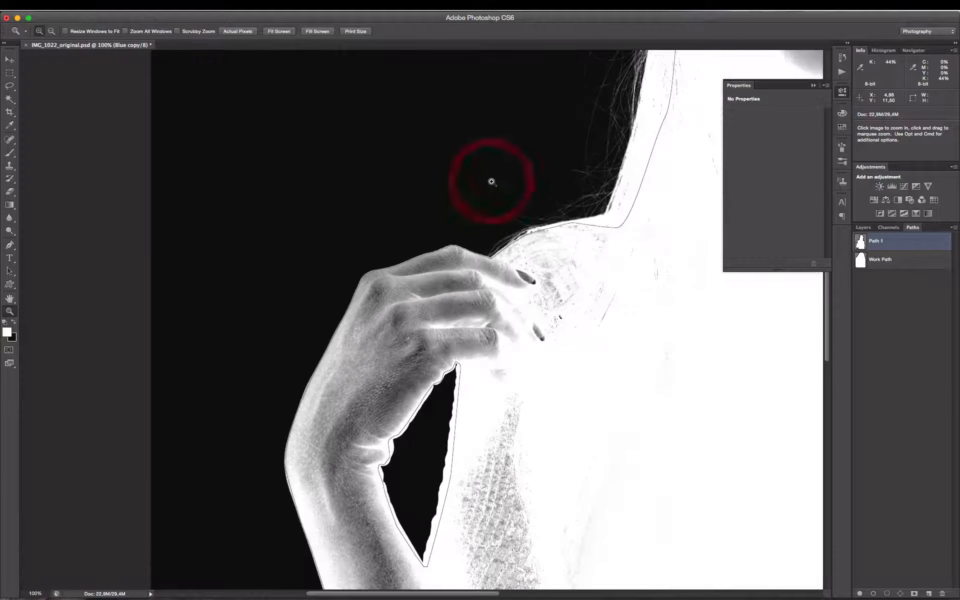
Make a new anti-aliased selection from Path 1 with a 0.5 px feather radius and show the whole image
{"action": "scroll", "coordinate": [520, 325], "scroll_direction": "down", "scroll_amount": 10}
{"action": "scroll", "coordinate": [487, 279], "scroll_direction": "right", "scroll_amount": 3}
{"action": "key", "text": "p"}
{"action": "right_click", "coordinate": [470, 276]}
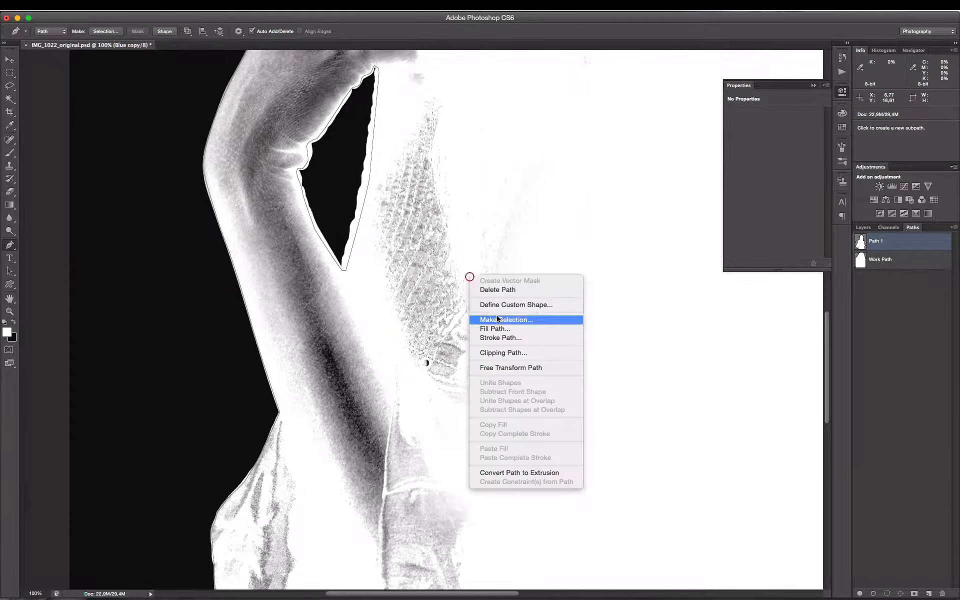
{"action": "left_click", "coordinate": [497, 319]}
{"action": "left_click_drag", "start_coordinate": [382, 173], "coordinate": [567, 194]}
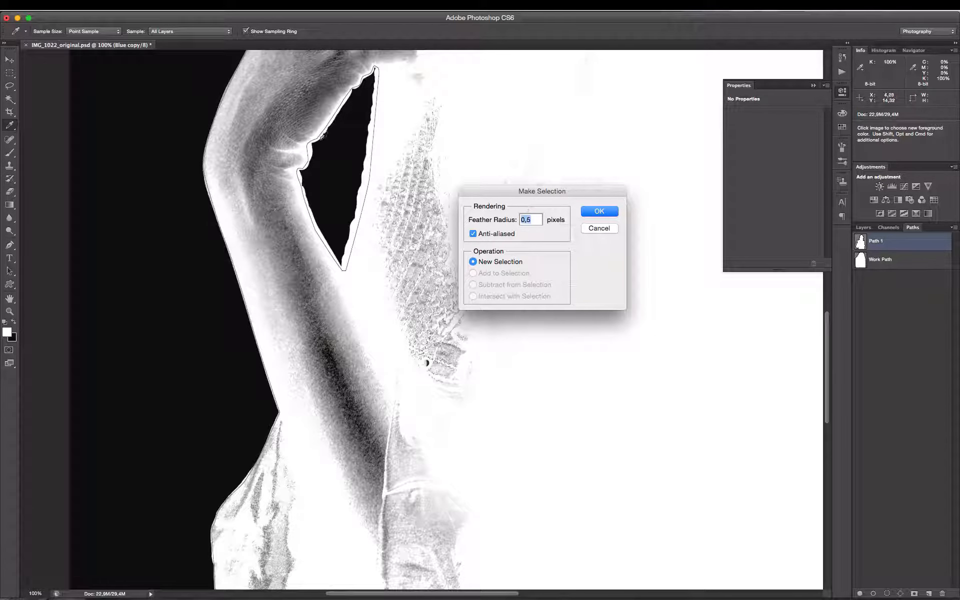
{"action": "left_click", "coordinate": [600, 212]}
{"action": "key", "text": "z"}
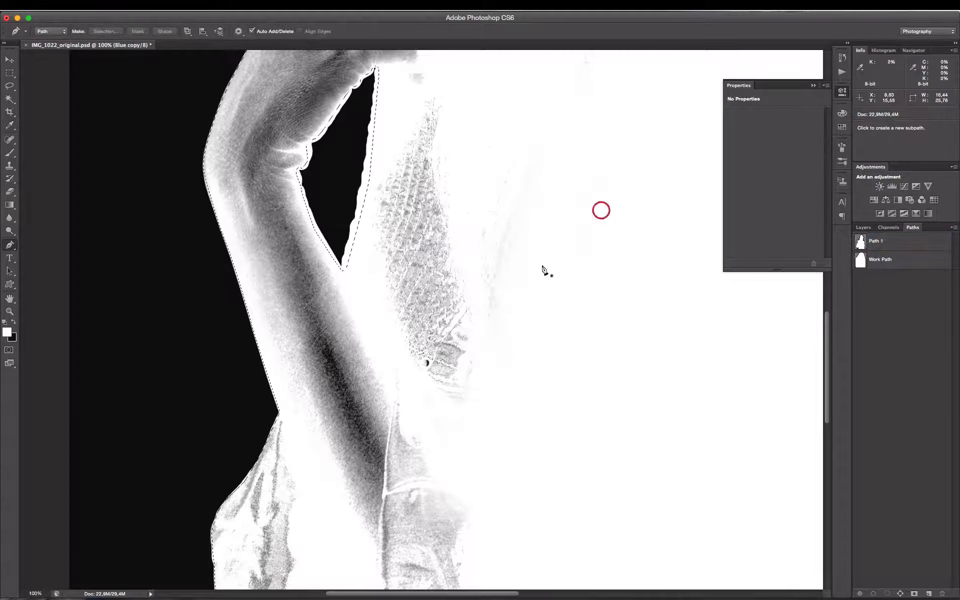
{"action": "right_click", "coordinate": [400, 284]}
{"action": "left_click", "coordinate": [428, 307]}
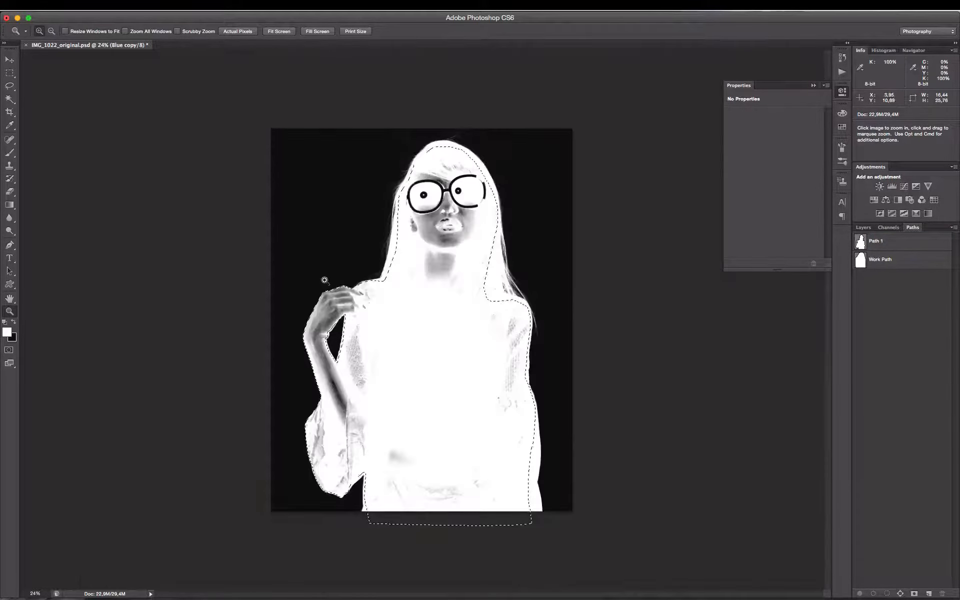
Examine the finished Blue copy mask around the head, the loose hair strands and the shoulders
{"action": "left_click", "coordinate": [885, 227]}
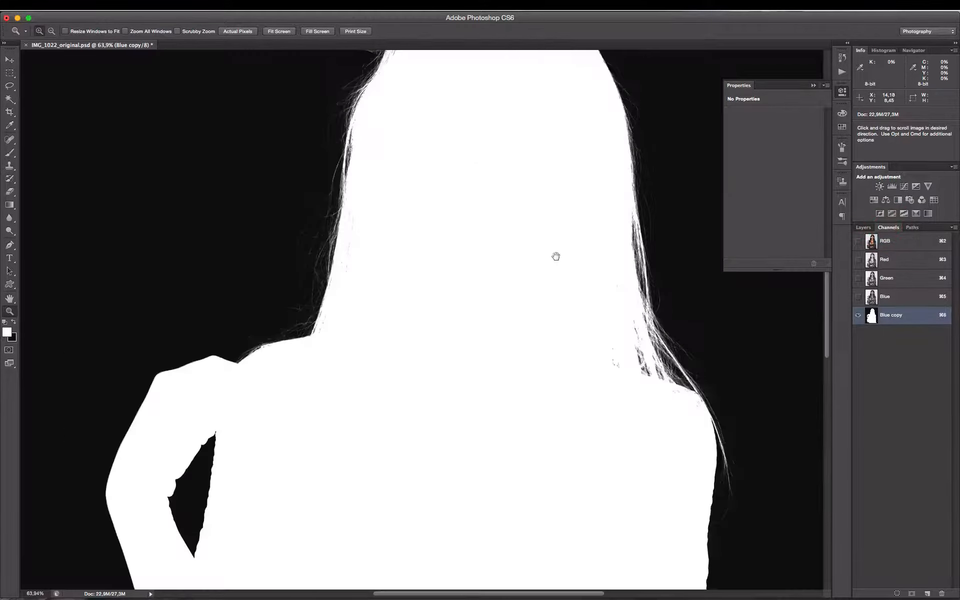
{"action": "left_click_drag", "start_coordinate": [555, 257], "coordinate": [495, 392]}
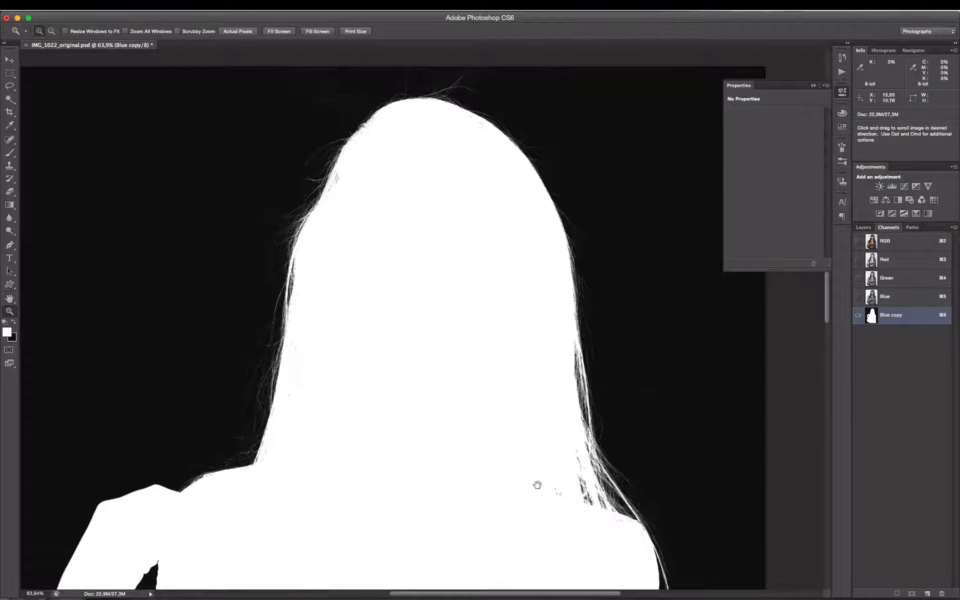
{"action": "left_click_drag", "start_coordinate": [535, 486], "coordinate": [533, 268]}
{"action": "left_click_drag", "start_coordinate": [300, 294], "coordinate": [497, 430]}
{"action": "left_click_drag", "start_coordinate": [438, 211], "coordinate": [391, 394]}
{"action": "left_click_drag", "start_coordinate": [450, 183], "coordinate": [432, 350]}
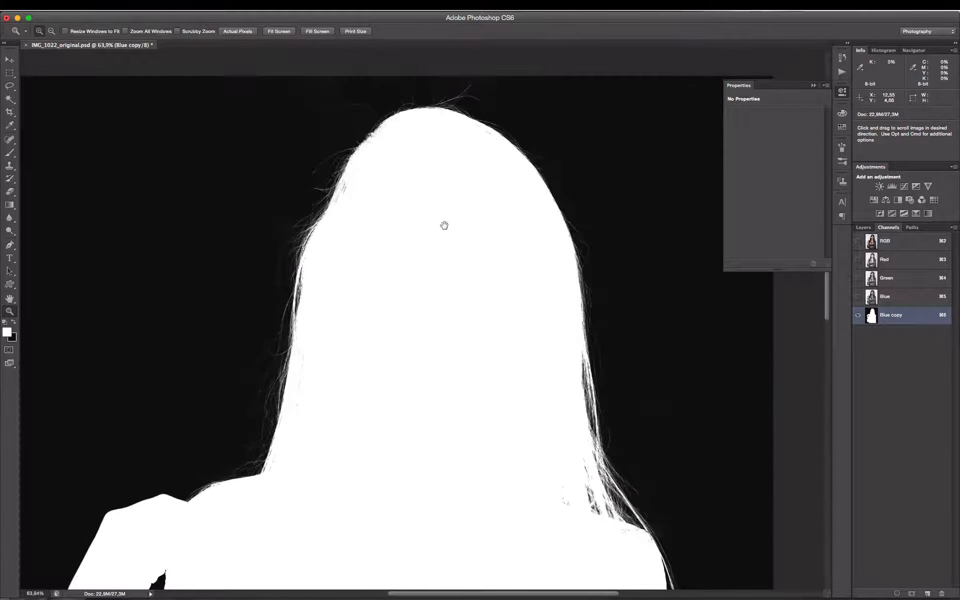
{"action": "left_click_drag", "start_coordinate": [445, 225], "coordinate": [430, 290]}
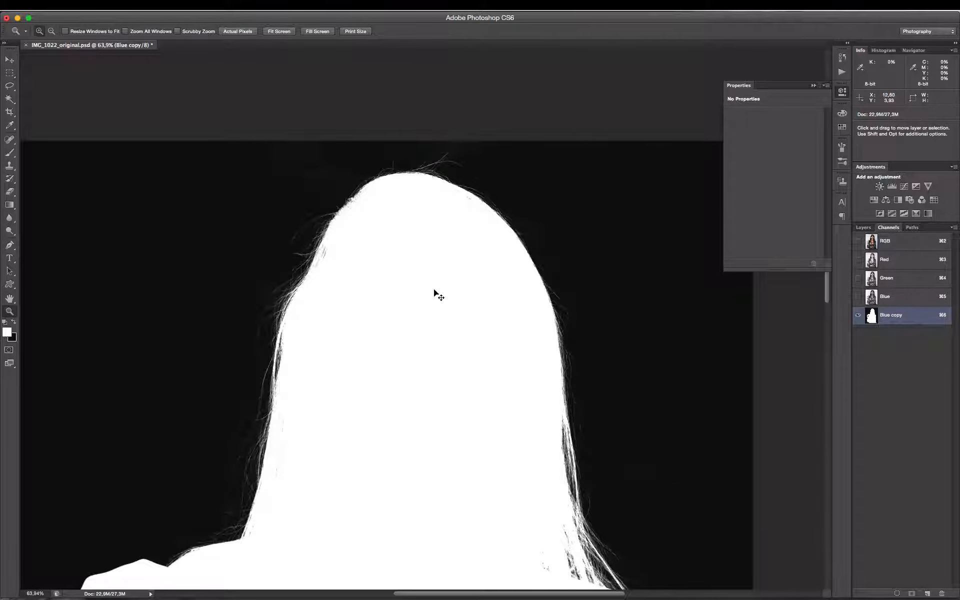
{"action": "key", "text": "super+0"}
Return to the full-colour RGB composite and duplicate the Background layer
{"action": "left_click", "coordinate": [867, 242]}
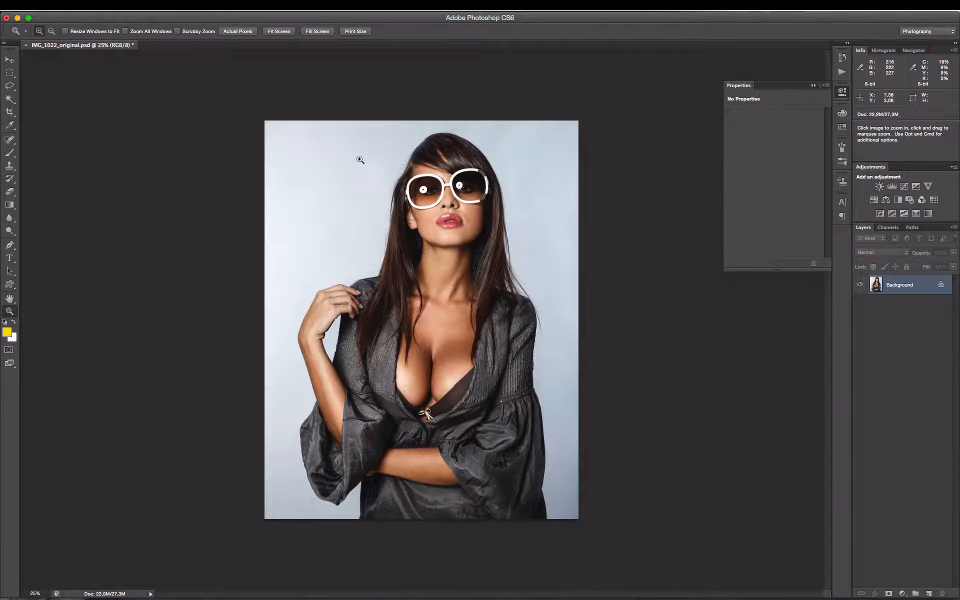
{"action": "left_click_drag", "start_coordinate": [360, 160], "coordinate": [600, 326]}
{"action": "left_click_drag", "start_coordinate": [403, 152], "coordinate": [399, 248]}
{"action": "right_click", "coordinate": [408, 202]}
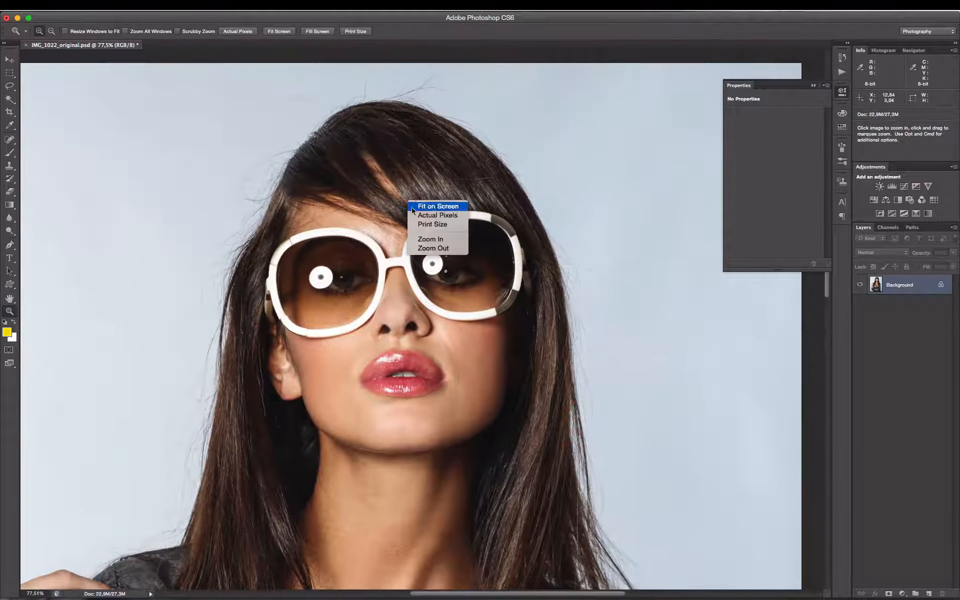
{"action": "left_click", "coordinate": [415, 215]}
{"action": "right_click", "coordinate": [410, 195]}
{"action": "left_click", "coordinate": [419, 218]}
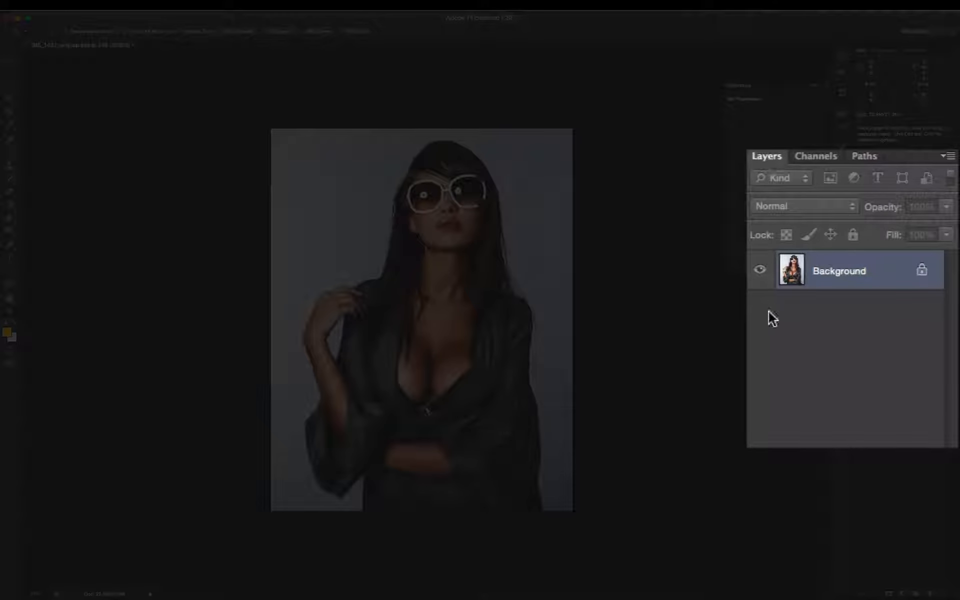
{"action": "key", "text": "super+j"}
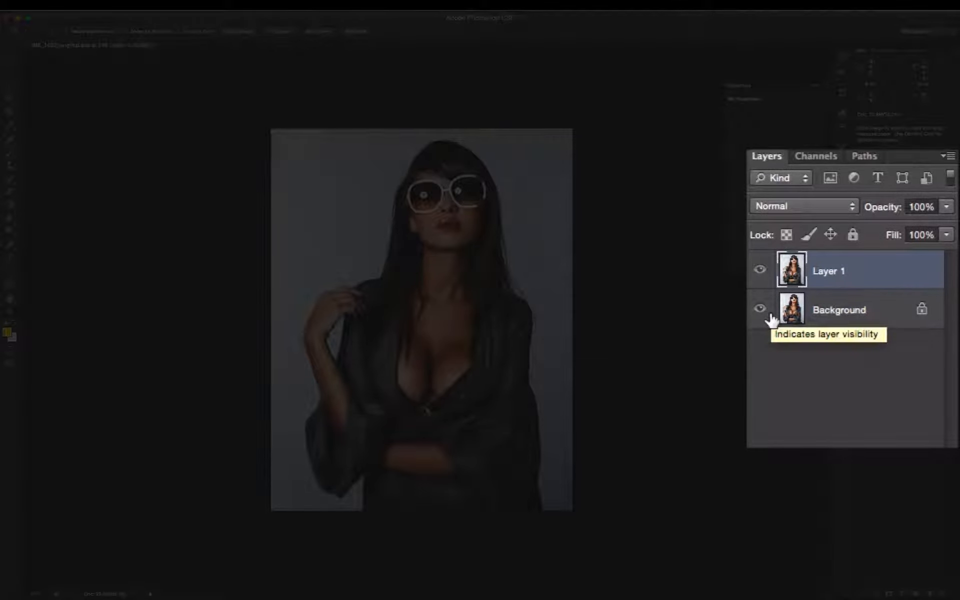
Load the Blue copy channel as a selection and apply it as a layer mask on Layer 1
{"action": "left_click", "coordinate": [889, 227]}
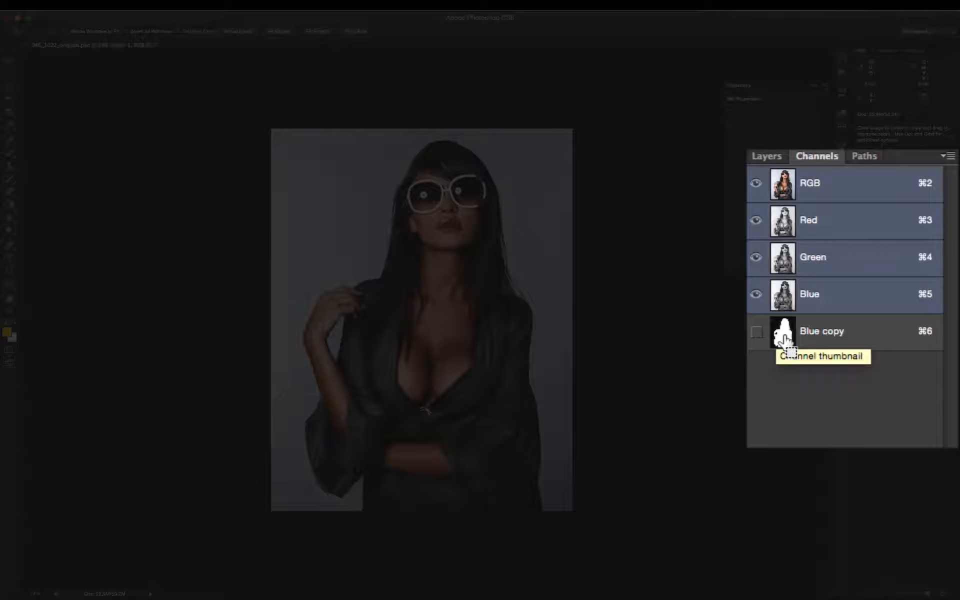
{"action": "left_click", "coordinate": [871, 315], "text": "super"}
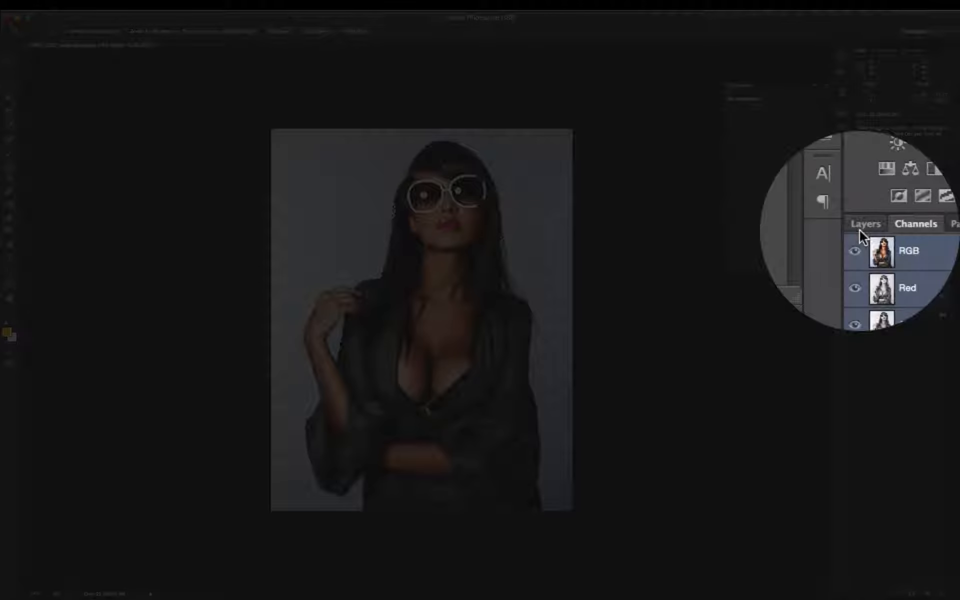
{"action": "left_click", "coordinate": [863, 227]}
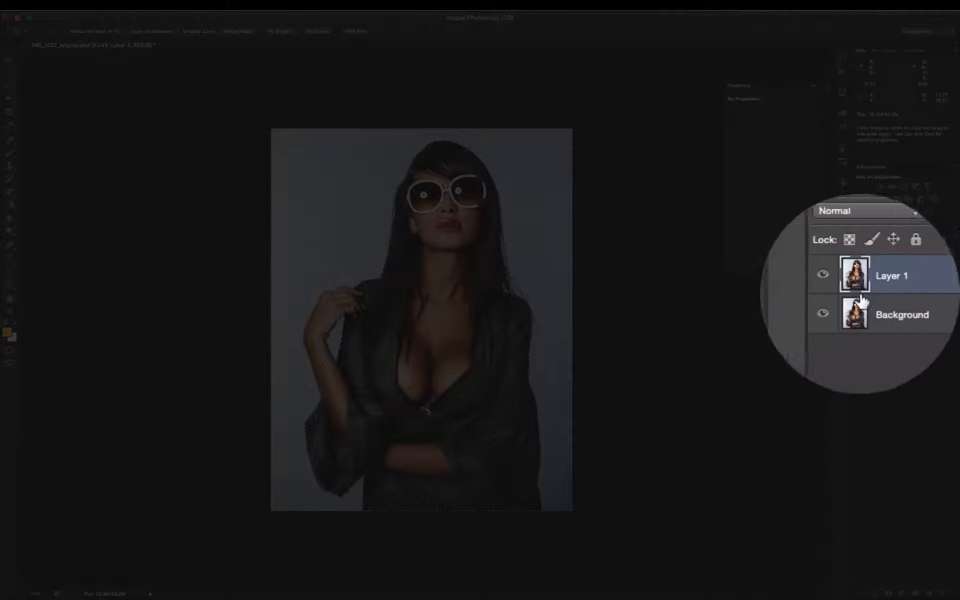
{"action": "left_click_drag", "start_coordinate": [321, 150], "coordinate": [636, 324]}
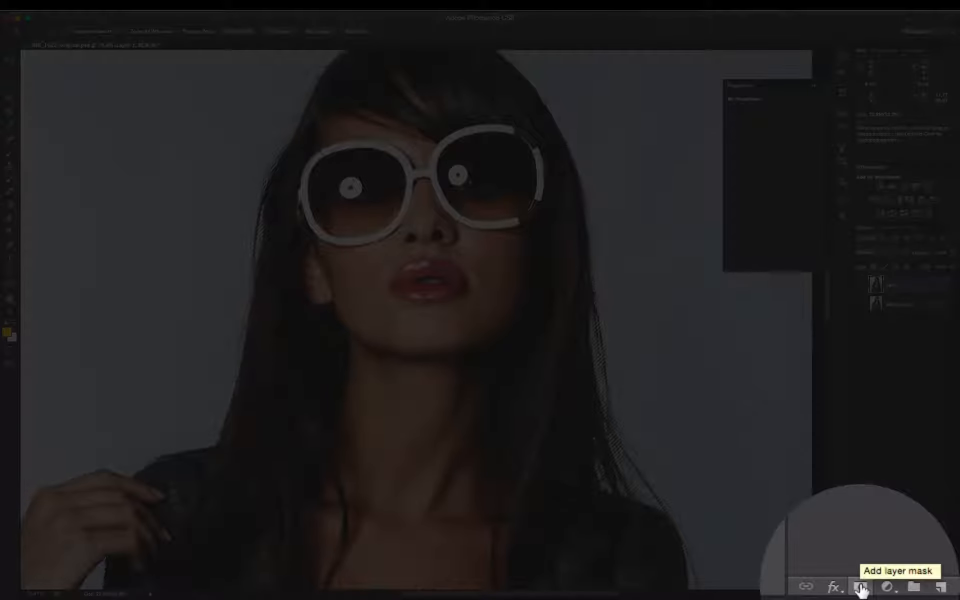
{"action": "left_click", "coordinate": [860, 588]}
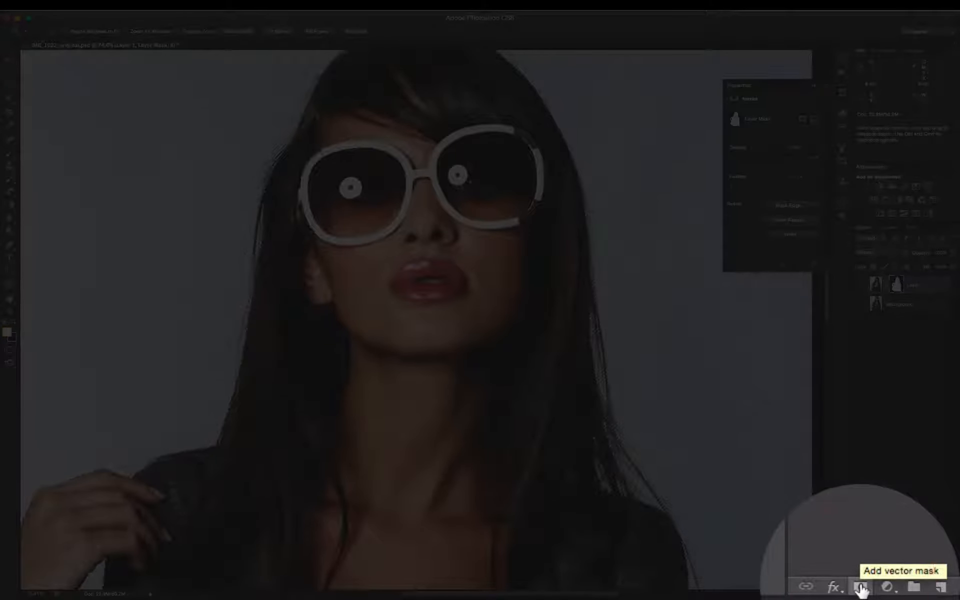
{"action": "right_click", "coordinate": [470, 264]}
{"action": "left_click", "coordinate": [490, 284]}
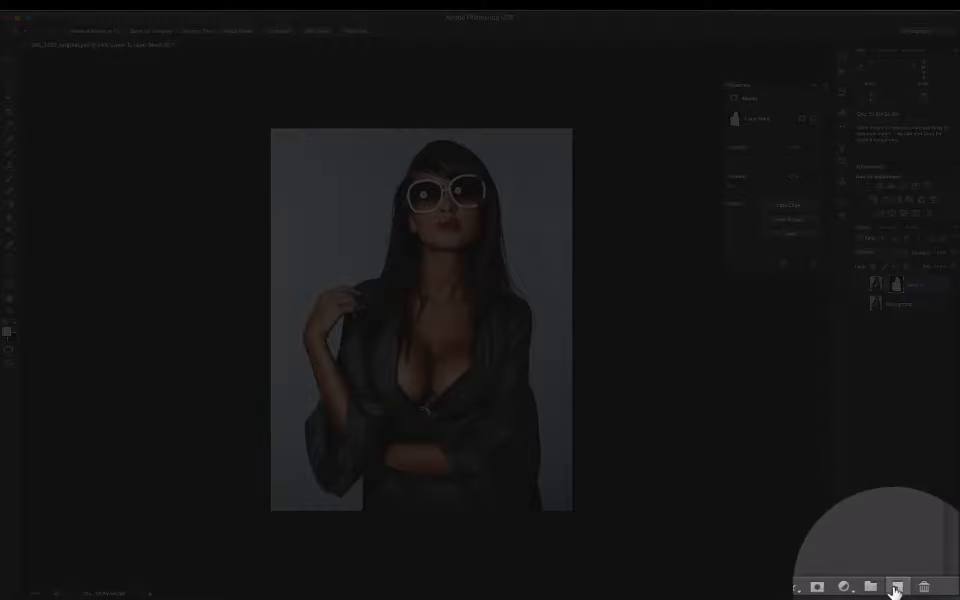
Add an empty layer beneath the masked model and paste the whole Fundo.jpg interior image into it
{"action": "left_click", "coordinate": [929, 594], "text": "super"}
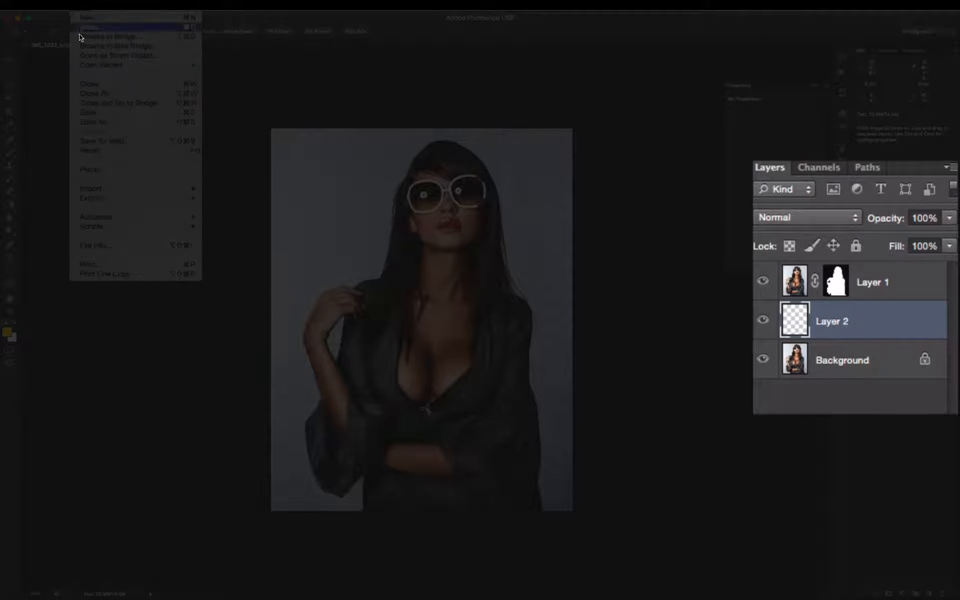
{"action": "mouse_move", "coordinate": [100, 65]}
{"action": "left_click", "coordinate": [220, 84]}
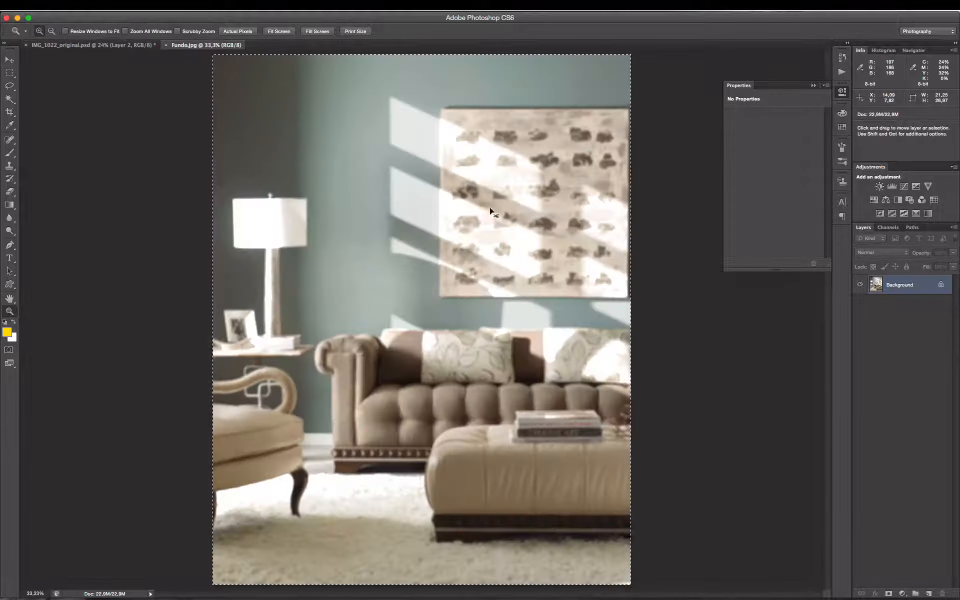
{"action": "key", "text": "ctrl+Tab"}
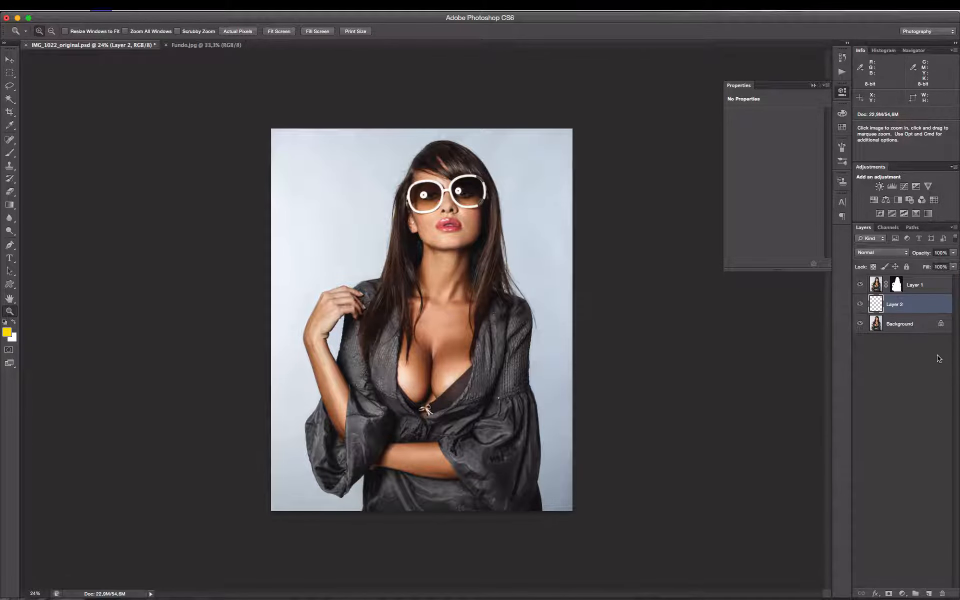
{"action": "key", "text": "super+v"}
Examine how the masked hair around the head blends with the new interior background
{"action": "left_click_drag", "start_coordinate": [262, 126], "coordinate": [627, 400]}
{"action": "left_click_drag", "start_coordinate": [403, 172], "coordinate": [665, 436]}
{"action": "key", "text": "space"}
{"action": "left_click_drag", "start_coordinate": [319, 235], "coordinate": [555, 493]}
{"action": "left_click_drag", "start_coordinate": [421, 264], "coordinate": [398, 235]}
{"action": "scroll", "coordinate": [542, 253], "scroll_direction": "down", "scroll_amount": 10}
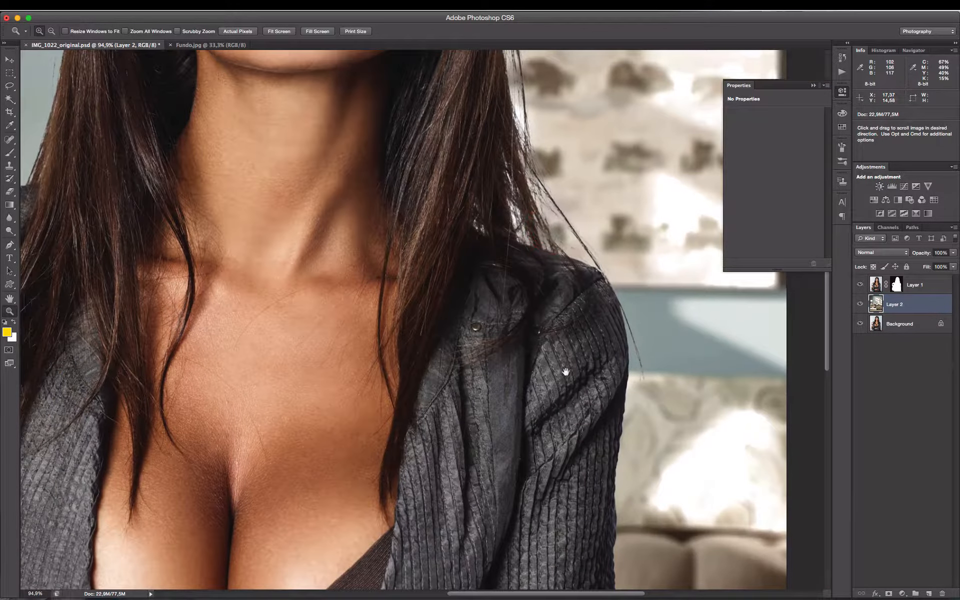
Examine the cut-out edges along the shoulders, raised hand, sleeves and lower part of the figure
{"action": "left_click_drag", "start_coordinate": [565, 371], "coordinate": [658, 405]}
{"action": "left_click_drag", "start_coordinate": [404, 256], "coordinate": [628, 362]}
{"action": "left_click_drag", "start_coordinate": [480, 369], "coordinate": [501, 259]}
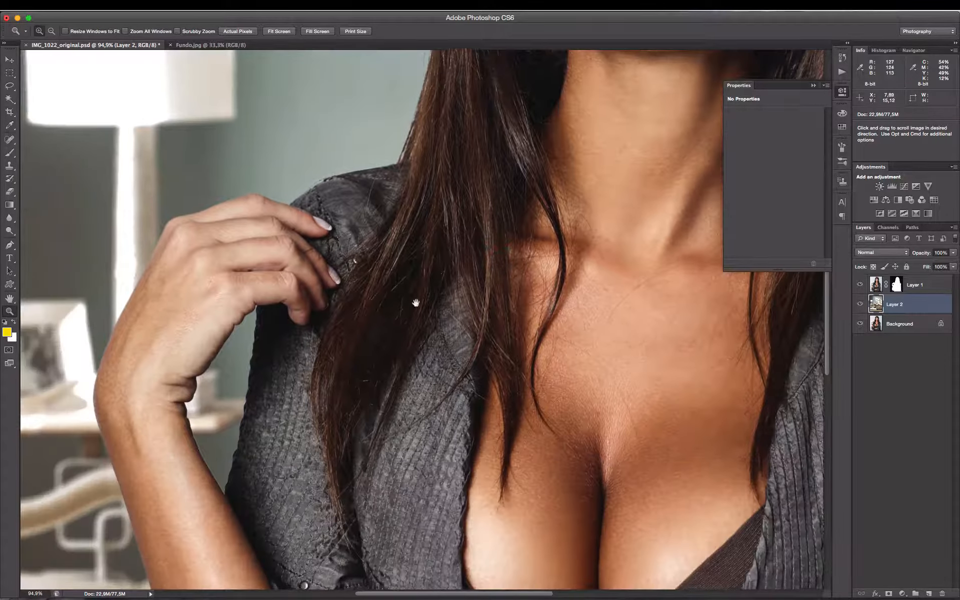
{"action": "left_click_drag", "start_coordinate": [414, 302], "coordinate": [445, 127]}
{"action": "left_click_drag", "start_coordinate": [474, 322], "coordinate": [203, 299]}
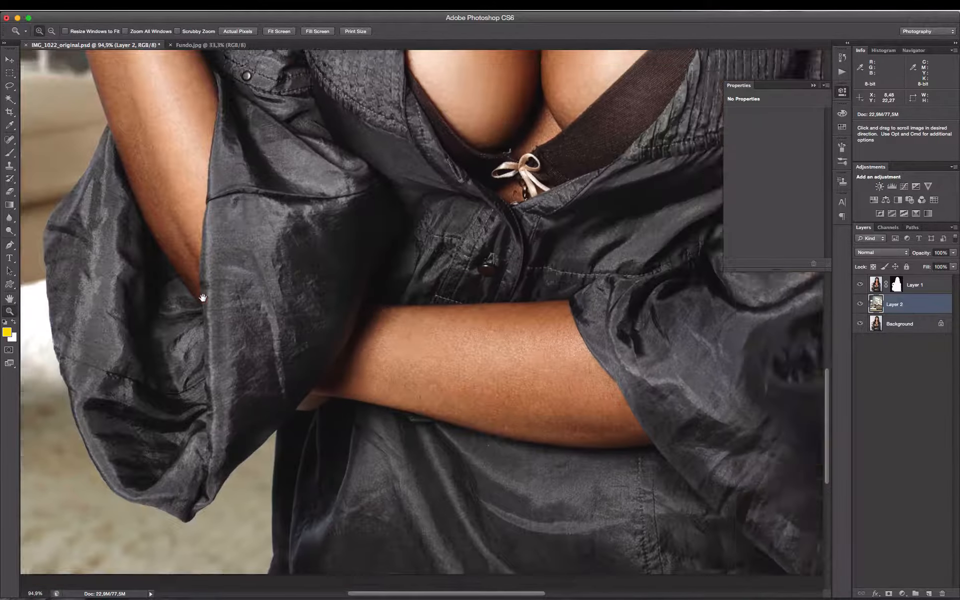
{"action": "left_click_drag", "start_coordinate": [575, 180], "coordinate": [499, 456]}
{"action": "left_click_drag", "start_coordinate": [540, 130], "coordinate": [527, 302]}
Try out different positions for the interior background on Layer 2 behind the model's hair
{"action": "key", "text": "v"}
{"action": "left_click_drag", "start_coordinate": [513, 345], "coordinate": [497, 330]}
{"action": "key", "text": "space"}
{"action": "left_click_drag", "start_coordinate": [246, 228], "coordinate": [567, 350]}
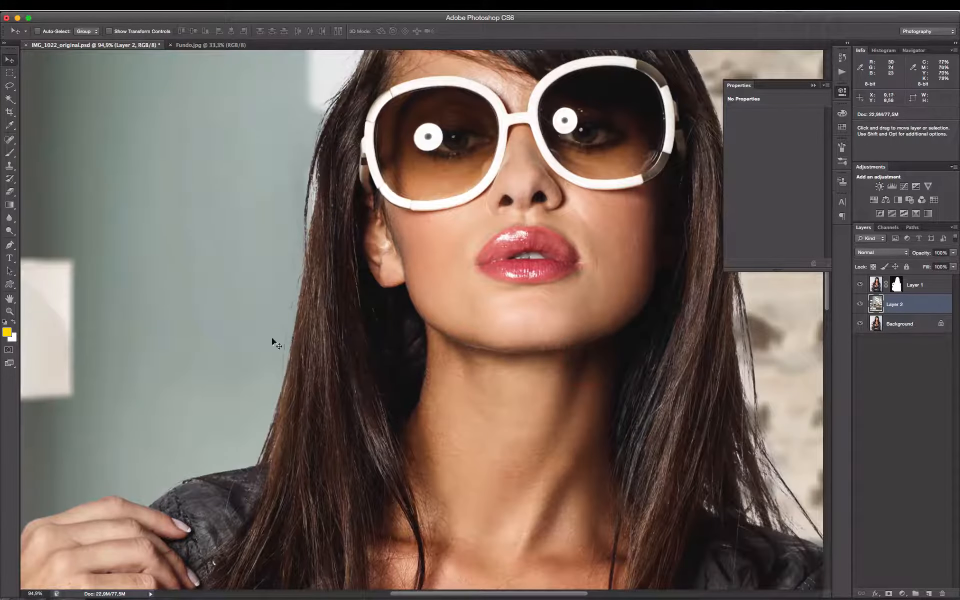
{"action": "left_click_drag", "start_coordinate": [200, 371], "coordinate": [276, 298]}
{"action": "key", "text": "space"}
{"action": "left_click_drag", "start_coordinate": [404, 167], "coordinate": [329, 323]}
{"action": "left_click_drag", "start_coordinate": [240, 152], "coordinate": [184, 140]}
Examine the fine hair strands closely from the forehead over the crown and down to the opposite shoulder
{"action": "key", "text": "z"}
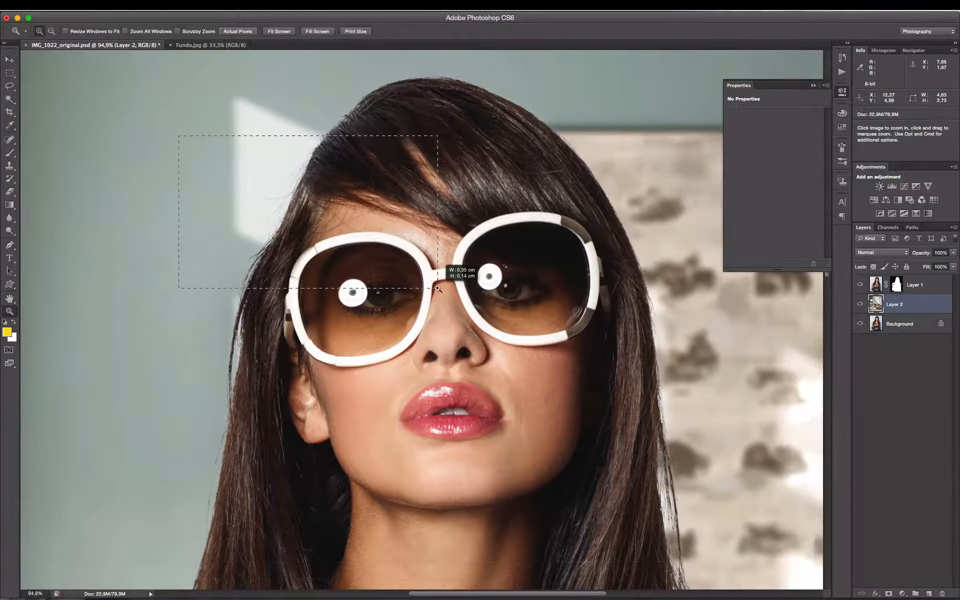
{"action": "left_click_drag", "start_coordinate": [438, 288], "coordinate": [438, 288]}
{"action": "left_click", "coordinate": [460, 226]}
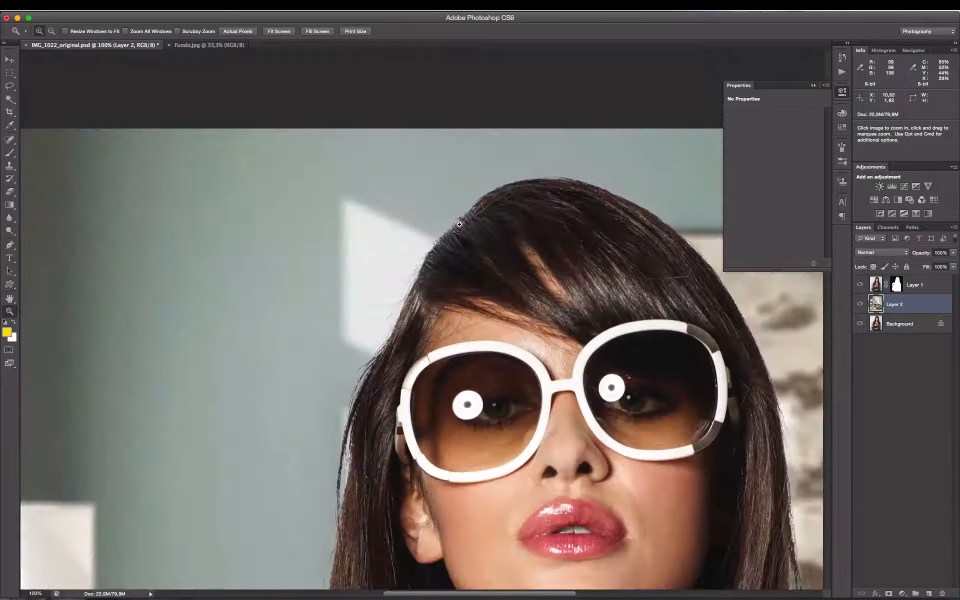
{"action": "left_click_drag", "start_coordinate": [540, 413], "coordinate": [545, 416]}
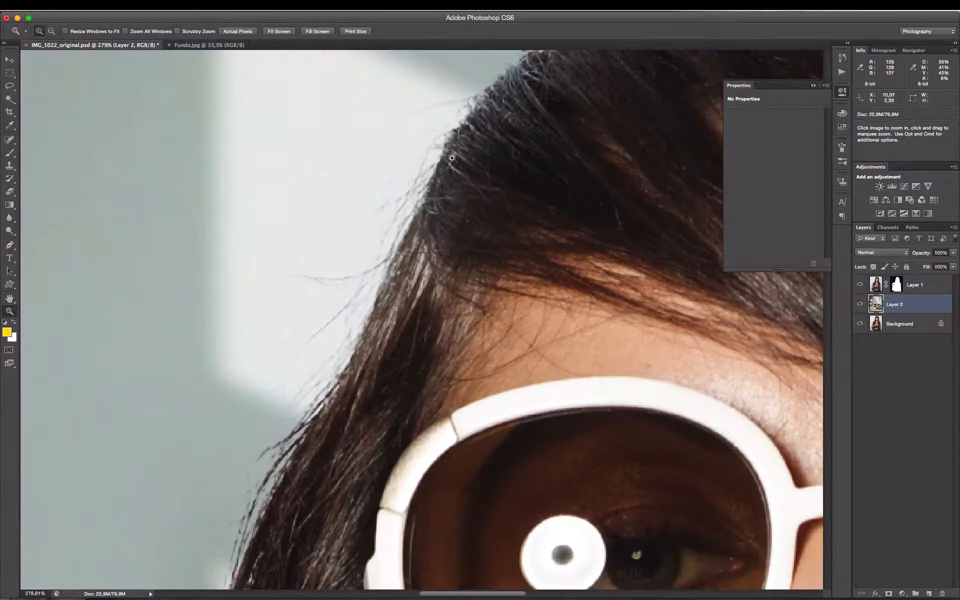
{"action": "left_click_drag", "start_coordinate": [584, 126], "coordinate": [323, 300]}
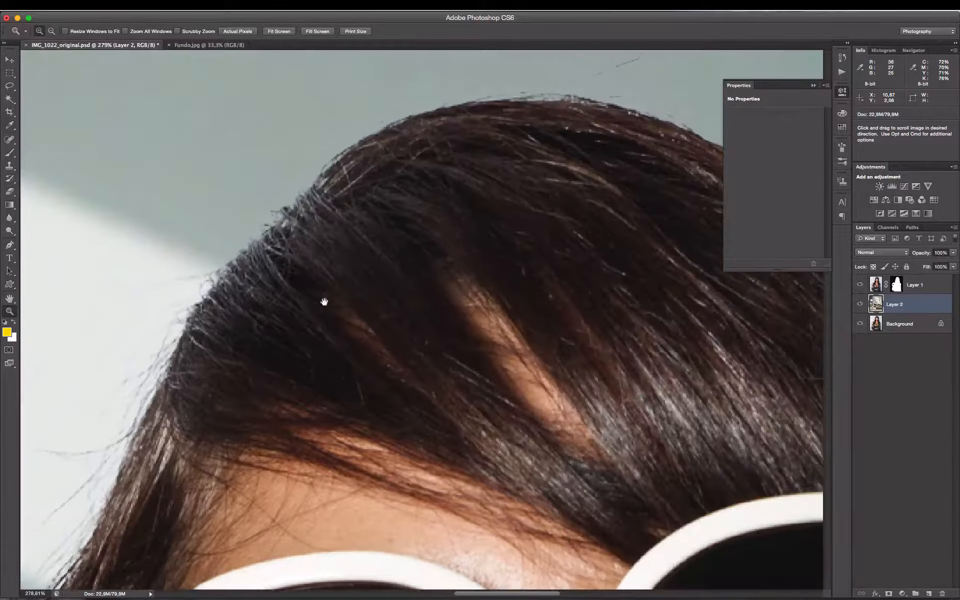
{"action": "left_click_drag", "start_coordinate": [515, 323], "coordinate": [227, 352]}
{"action": "left_click_drag", "start_coordinate": [493, 385], "coordinate": [300, 234]}
{"action": "left_click_drag", "start_coordinate": [533, 426], "coordinate": [371, 105]}
{"action": "left_click_drag", "start_coordinate": [540, 454], "coordinate": [514, 246]}
{"action": "left_click_drag", "start_coordinate": [525, 373], "coordinate": [504, 267]}
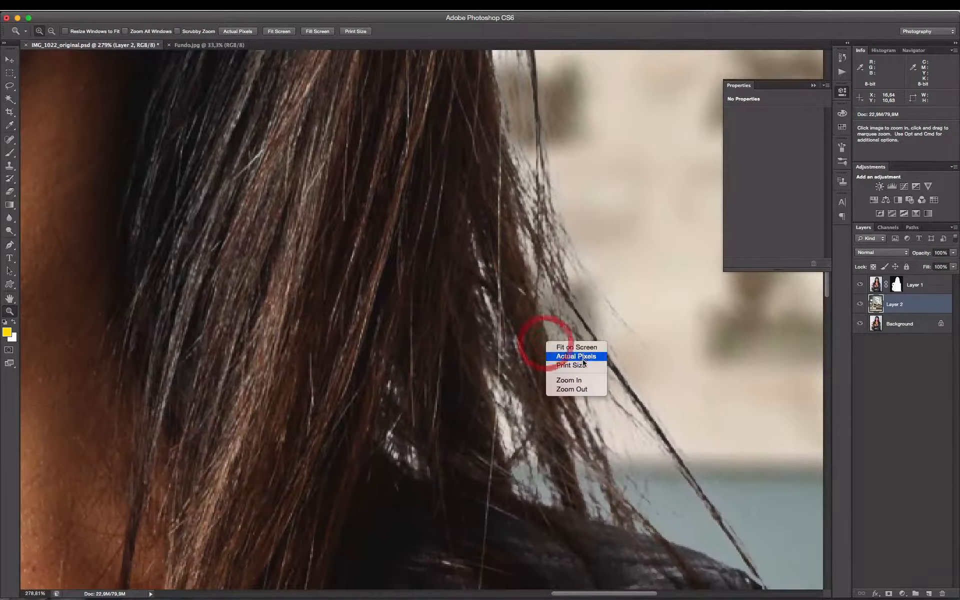
Check the face and hair against the interior at actual pixels and show the whole image
{"action": "key", "text": "super+1"}
{"action": "left_click_drag", "start_coordinate": [510, 400], "coordinate": [680, 589]}
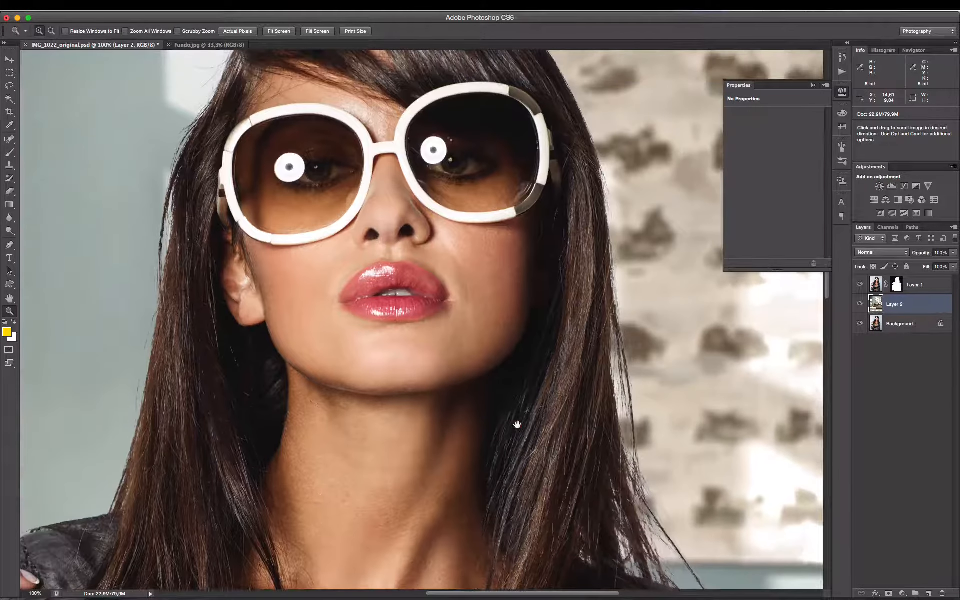
{"action": "left_click_drag", "start_coordinate": [515, 426], "coordinate": [535, 453]}
{"action": "left_click_drag", "start_coordinate": [352, 255], "coordinate": [475, 289]}
{"action": "left_click", "coordinate": [486, 311]}
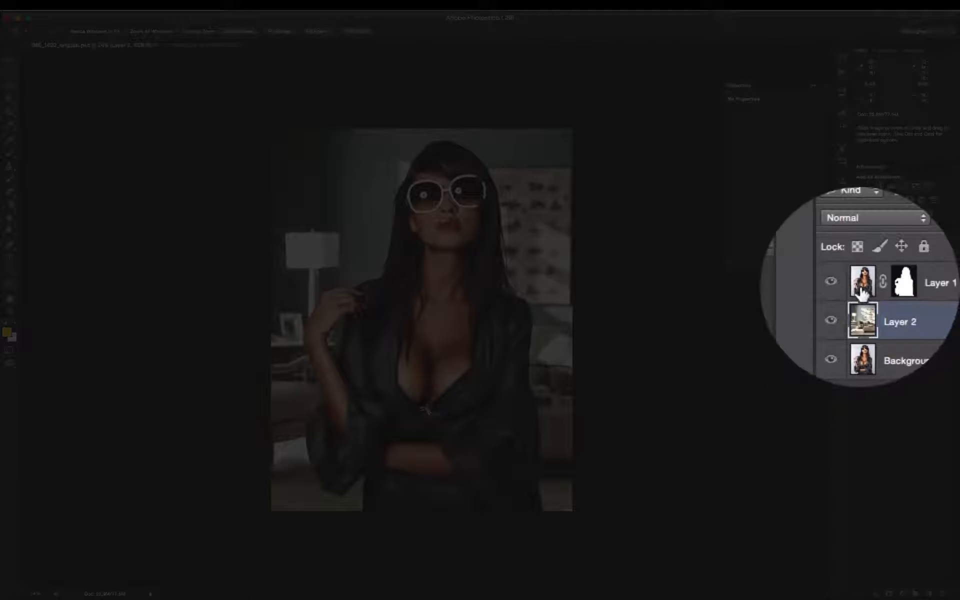
Load Layer 1's mask as a selection, invert it and copy the original backdrop from Layer 1 to a new layer
{"action": "left_click", "coordinate": [862, 291]}
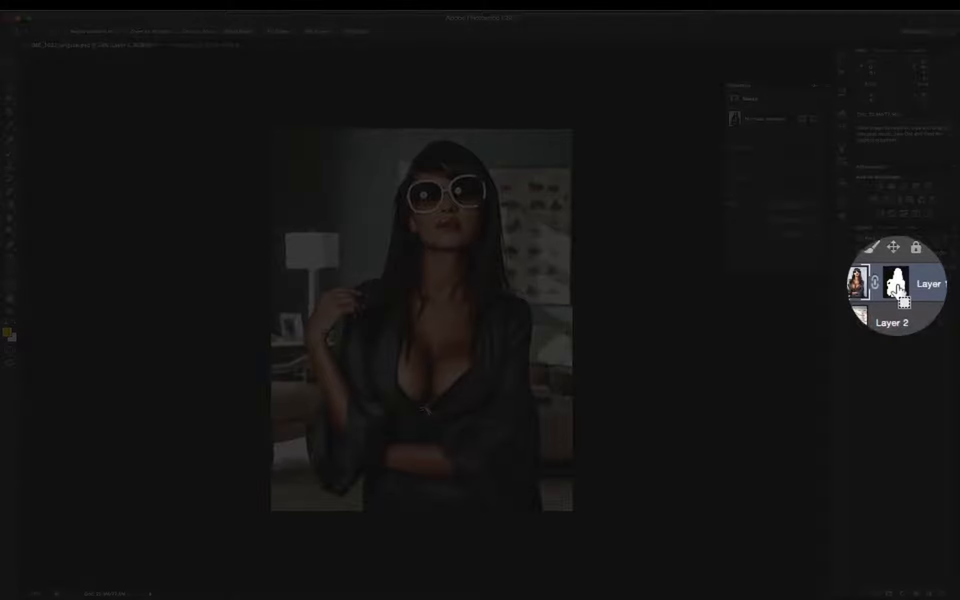
{"action": "left_click", "coordinate": [898, 288], "text": "super"}
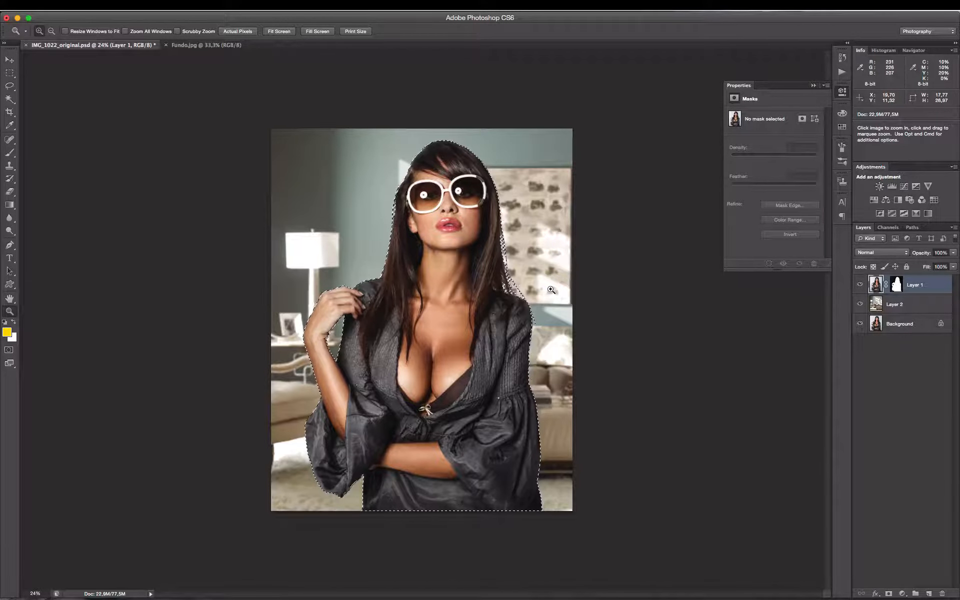
{"action": "key", "text": "super+shift+i"}
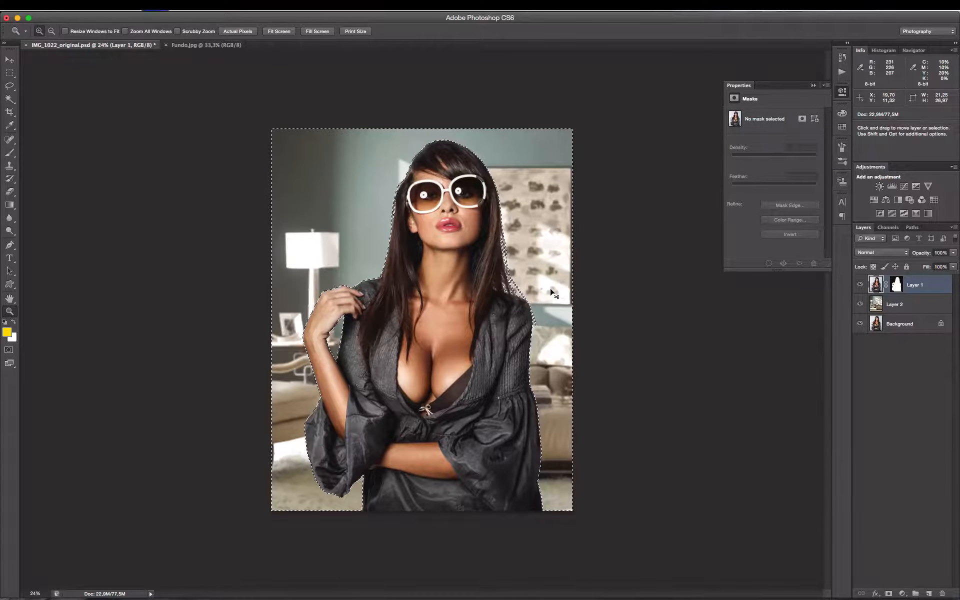
{"action": "key", "text": "super+j"}
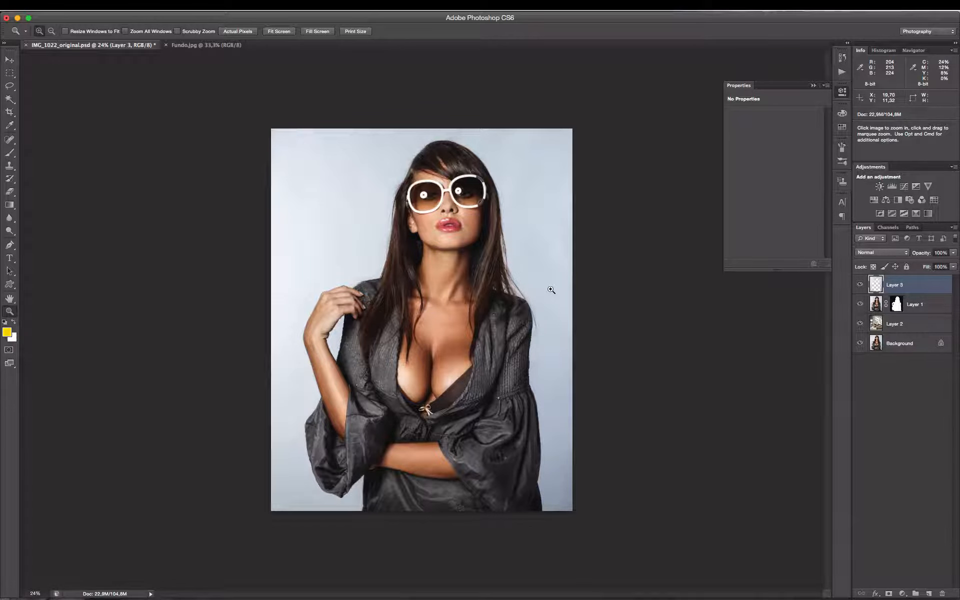
Set the copied backdrop layer's blend mode to Multiply and inspect the hair edges beside the face
{"action": "left_click", "coordinate": [882, 253]}
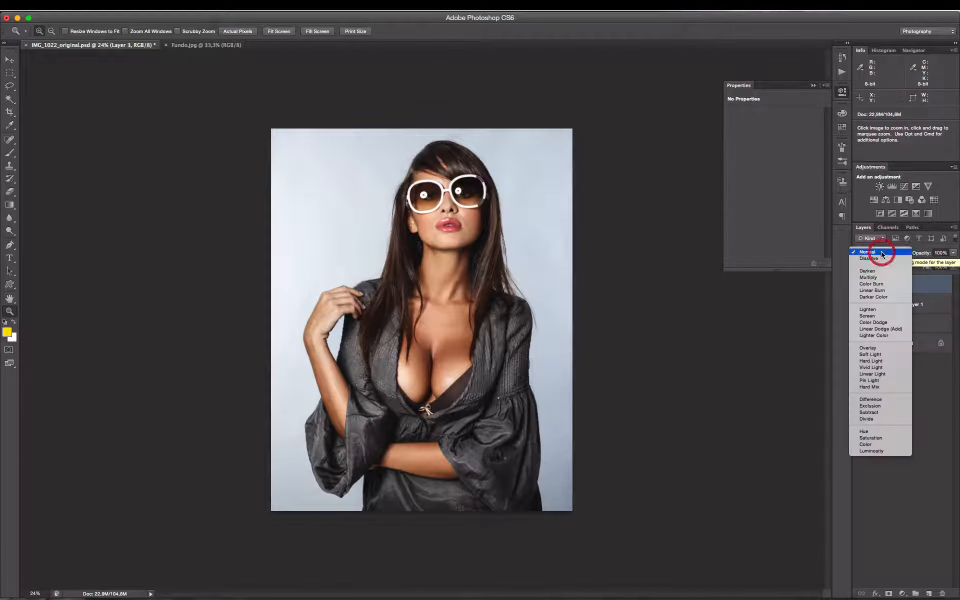
{"action": "left_click", "coordinate": [870, 277]}
{"action": "left_click", "coordinate": [584, 340]}
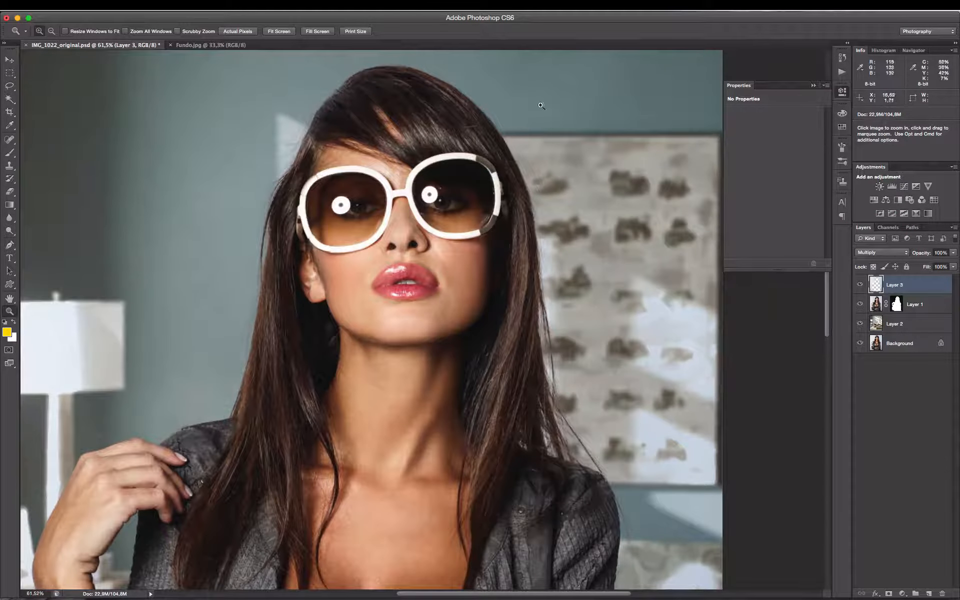
{"action": "left_click_drag", "start_coordinate": [193, 292], "coordinate": [343, 396]}
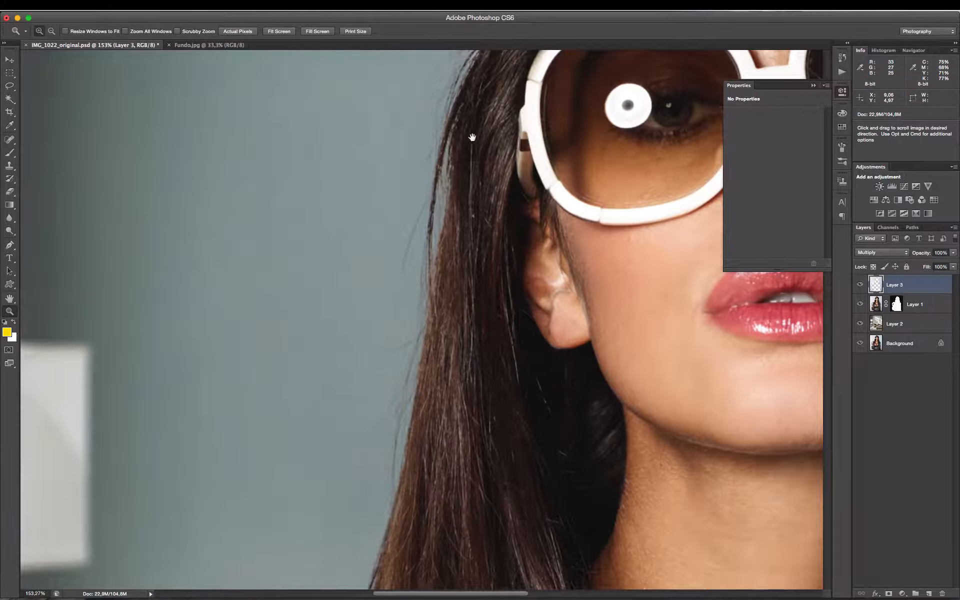
Examine the multiplied hair edges on both sides of the face at several magnifications
{"action": "left_click_drag", "start_coordinate": [472, 137], "coordinate": [317, 384]}
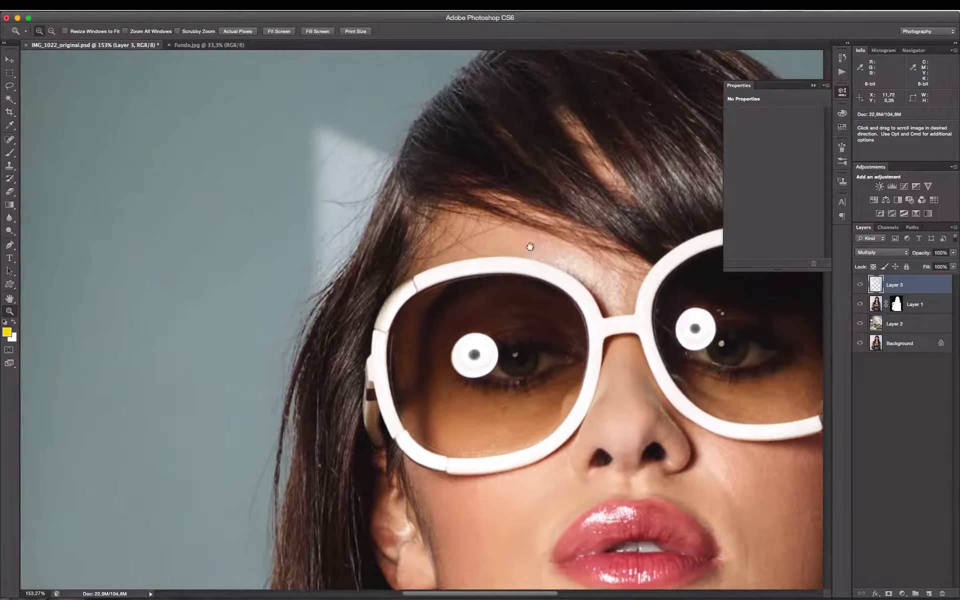
{"action": "left_click_drag", "start_coordinate": [564, 236], "coordinate": [298, 286]}
{"action": "left_click_drag", "start_coordinate": [589, 317], "coordinate": [422, 155]}
{"action": "left_click_drag", "start_coordinate": [429, 225], "coordinate": [653, 442]}
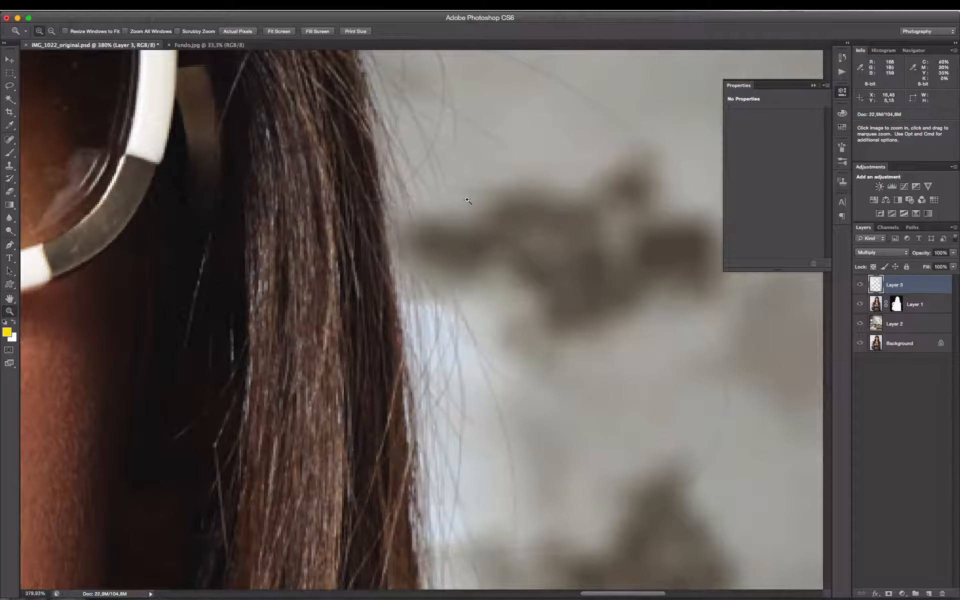
{"action": "left_click", "coordinate": [498, 213]}
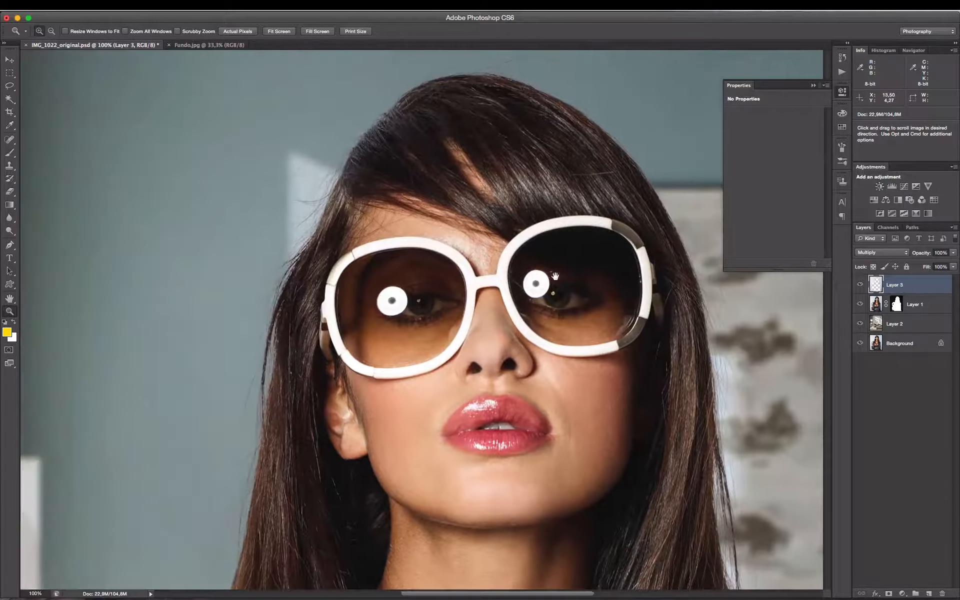
{"action": "left_click_drag", "start_coordinate": [154, 138], "coordinate": [441, 197]}
{"action": "left_click_drag", "start_coordinate": [410, 380], "coordinate": [457, 144]}
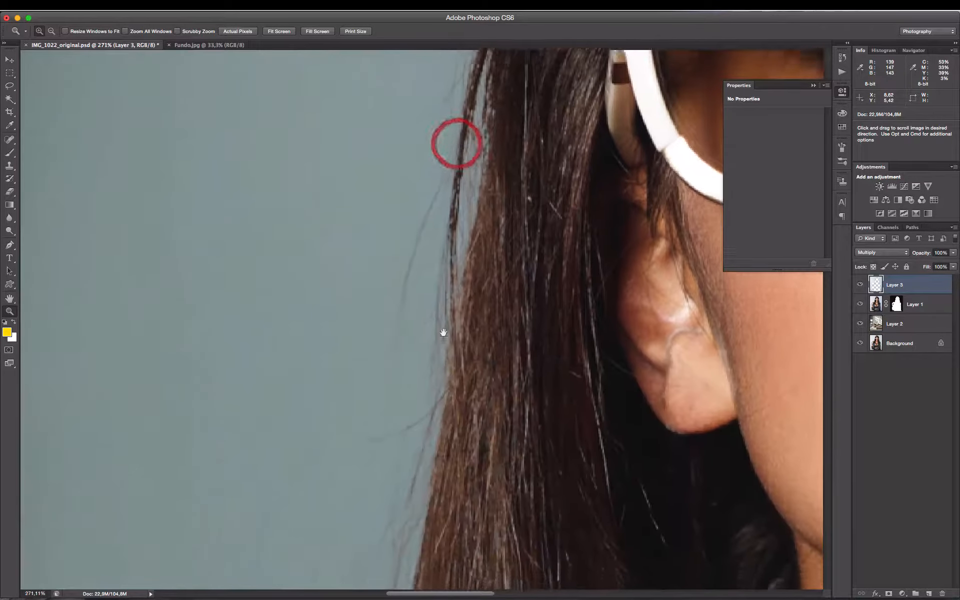
{"action": "left_click_drag", "start_coordinate": [443, 333], "coordinate": [457, 186]}
{"action": "left_click_drag", "start_coordinate": [422, 338], "coordinate": [494, 256]}
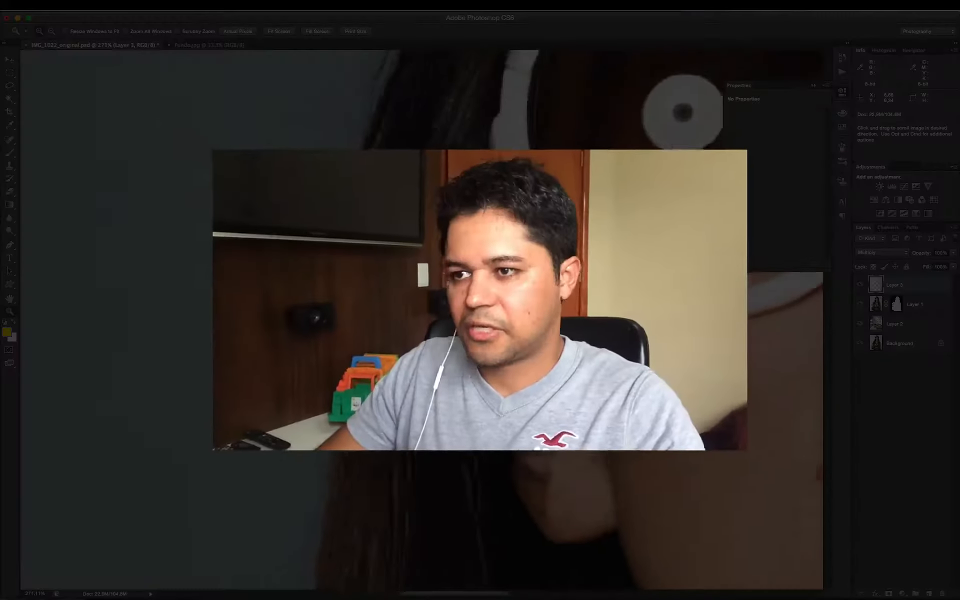
{"action": "left_click_drag", "start_coordinate": [629, 365], "coordinate": [514, 568]}
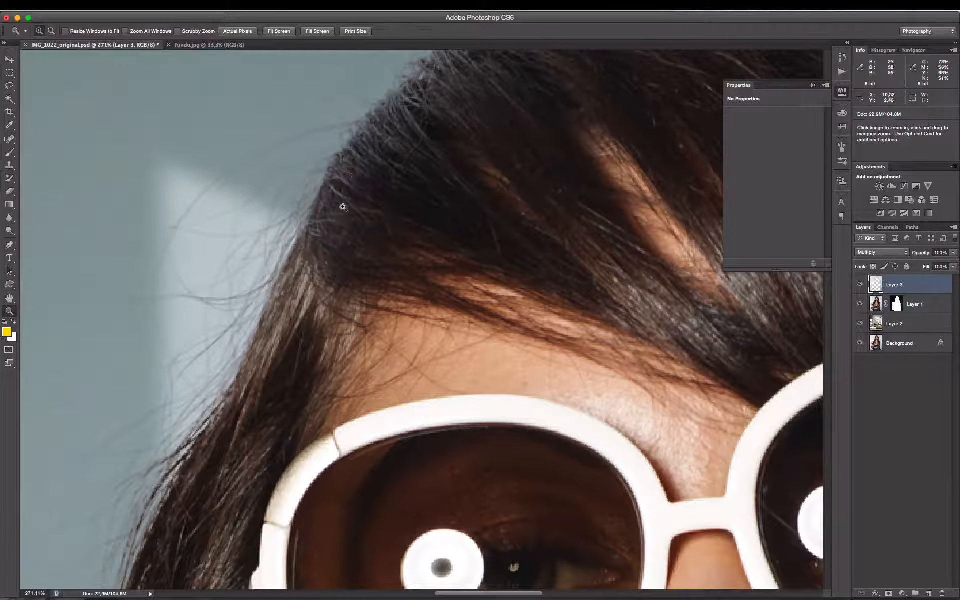
Check the fine strands over the crown, down the hair on the far side and beside the glasses
{"action": "left_click_drag", "start_coordinate": [549, 203], "coordinate": [225, 229]}
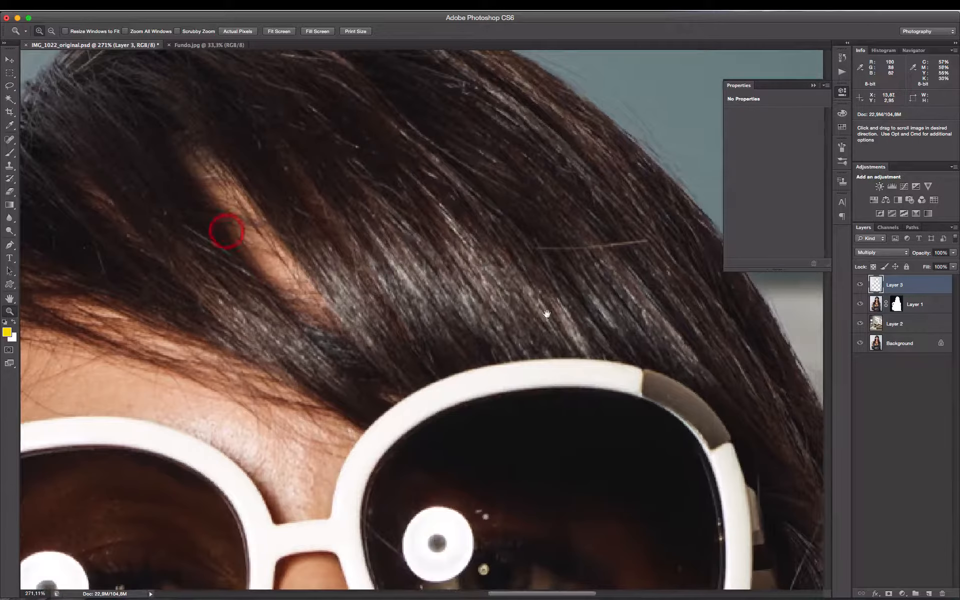
{"action": "left_click_drag", "start_coordinate": [555, 325], "coordinate": [315, 242]}
{"action": "left_click_drag", "start_coordinate": [525, 345], "coordinate": [441, 172]}
{"action": "left_click_drag", "start_coordinate": [474, 418], "coordinate": [450, 200]}
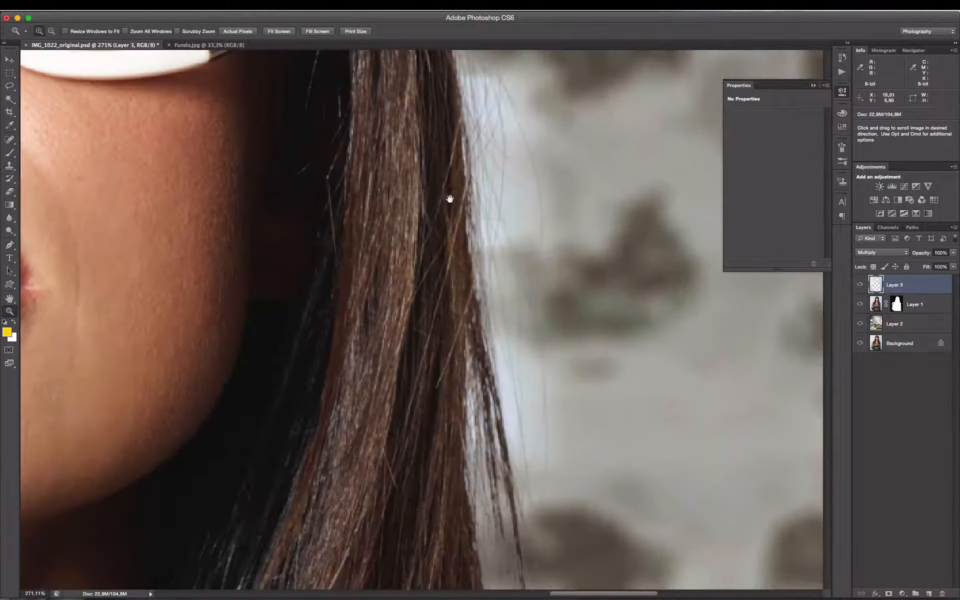
{"action": "right_click", "coordinate": [463, 286]}
{"action": "left_click", "coordinate": [487, 301]}
{"action": "left_click_drag", "start_coordinate": [486, 309], "coordinate": [812, 343]}
{"action": "left_click_drag", "start_coordinate": [176, 171], "coordinate": [444, 395]}
{"action": "left_click_drag", "start_coordinate": [444, 225], "coordinate": [350, 396]}
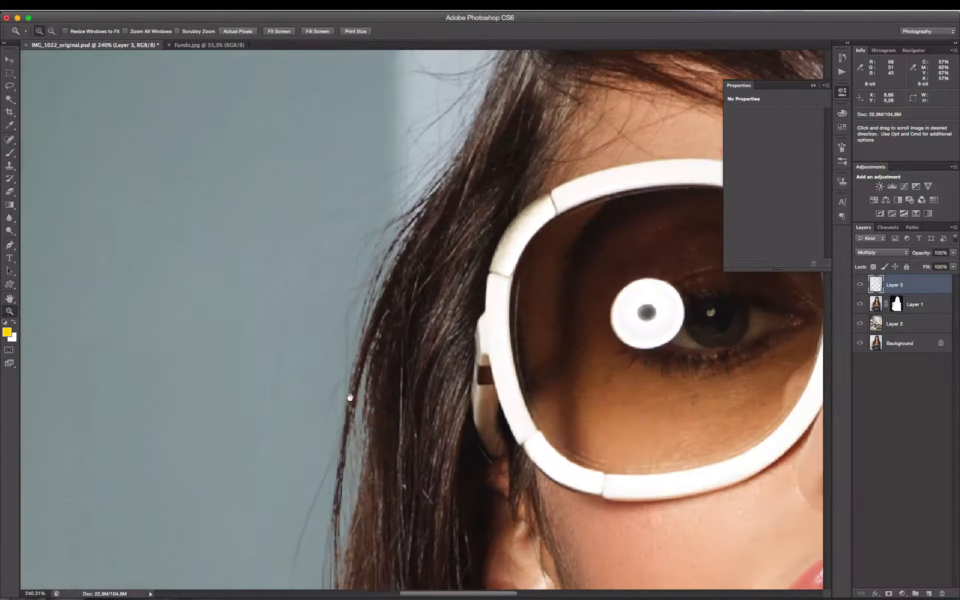
{"action": "left_click_drag", "start_coordinate": [369, 335], "coordinate": [301, 494]}
Apply Levels to the Multiply layer with input black 58 and input white 235, comparing the strands with the preview off and on
{"action": "left_click_drag", "start_coordinate": [240, 122], "coordinate": [518, 367]}
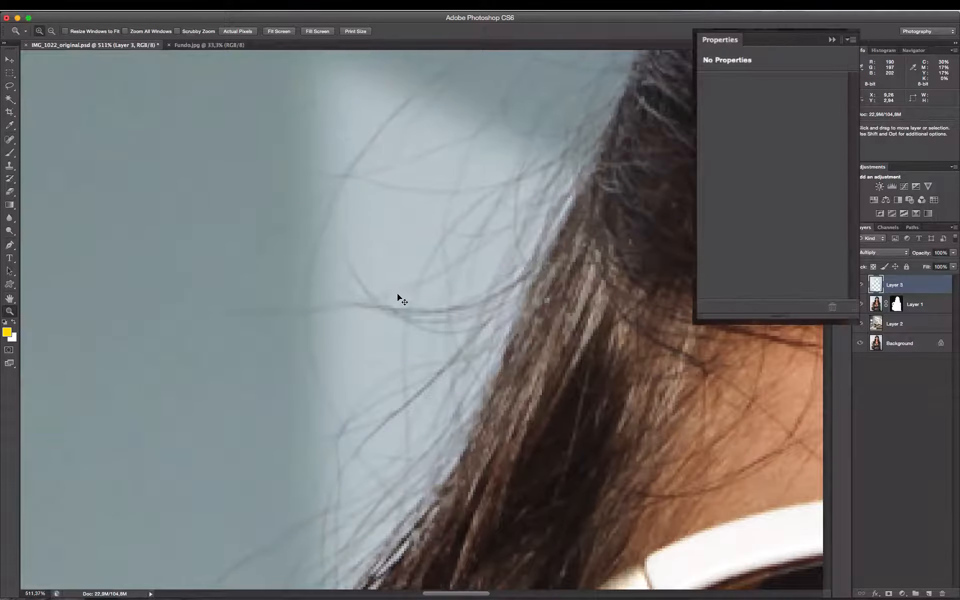
{"action": "key", "text": "super+l"}
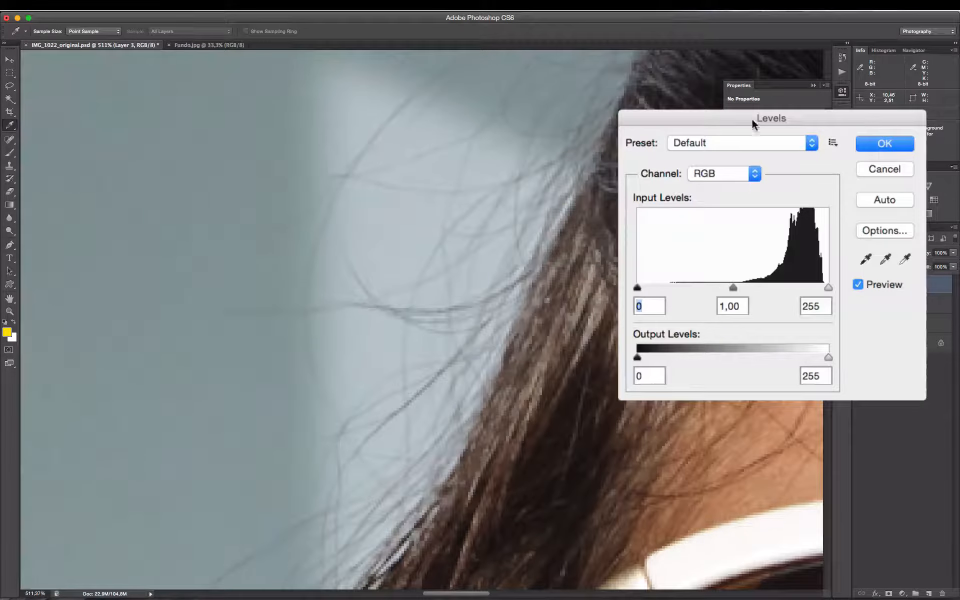
{"action": "left_click_drag", "start_coordinate": [751, 118], "coordinate": [684, 126]}
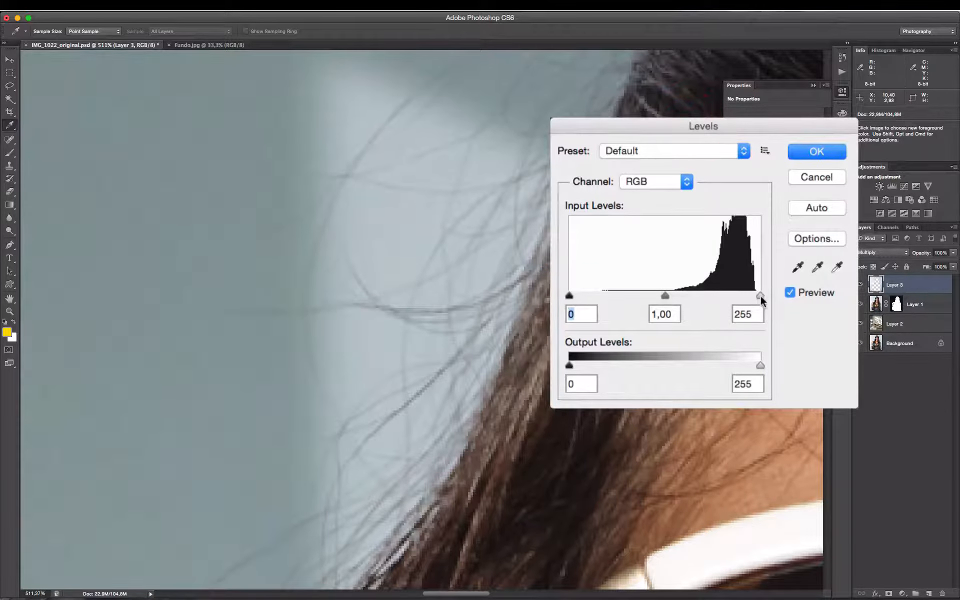
{"action": "left_click_drag", "start_coordinate": [761, 296], "coordinate": [755, 297]}
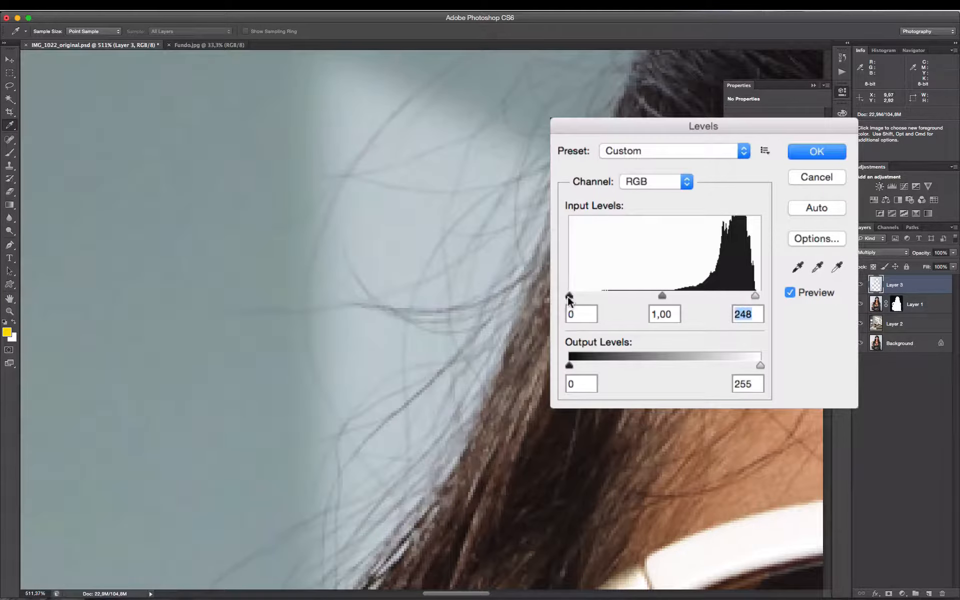
{"action": "left_click_drag", "start_coordinate": [590, 299], "coordinate": [611, 297]}
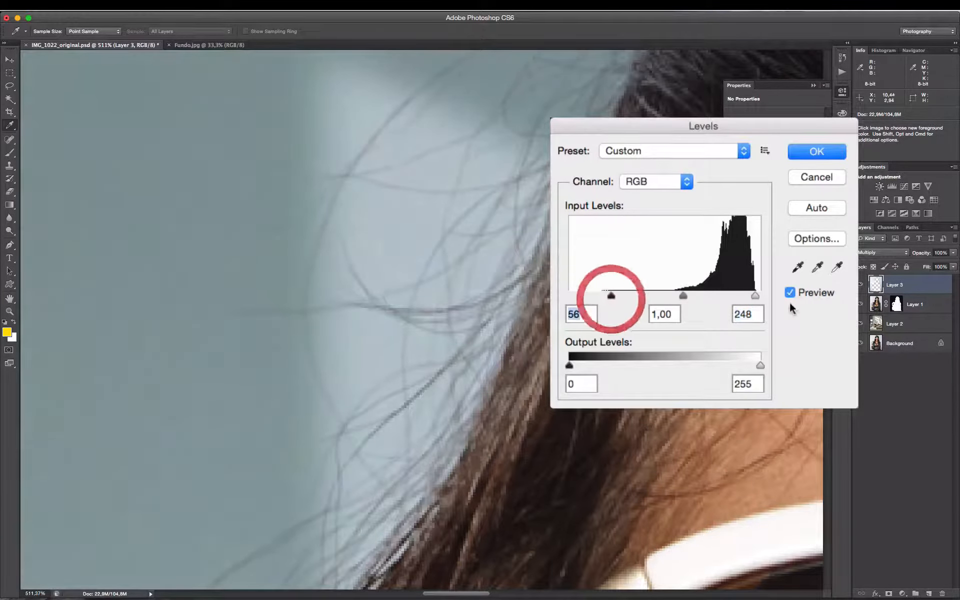
{"action": "left_click_drag", "start_coordinate": [757, 297], "coordinate": [745, 297]}
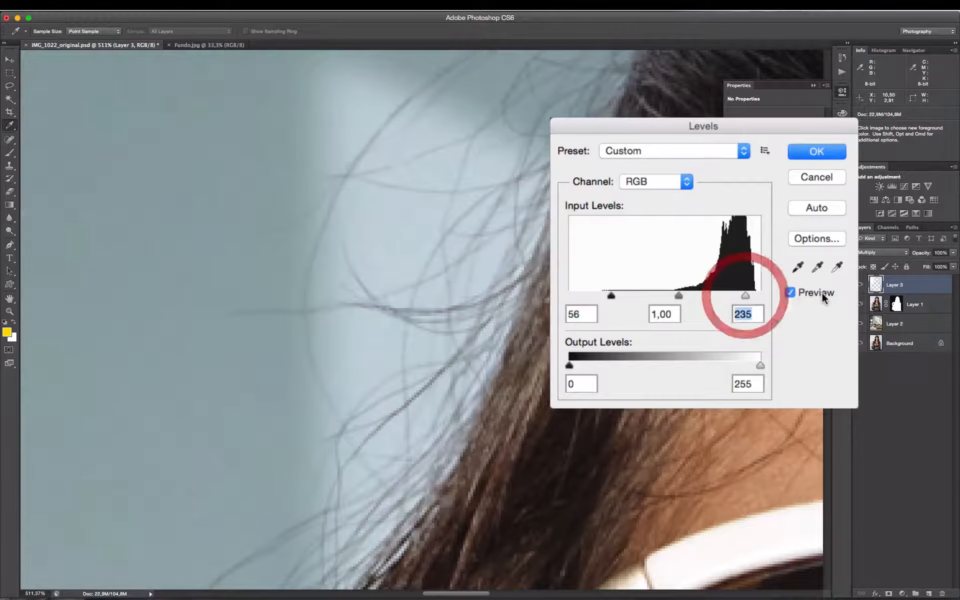
{"action": "left_click", "coordinate": [822, 296]}
{"action": "left_click", "coordinate": [823, 296]}
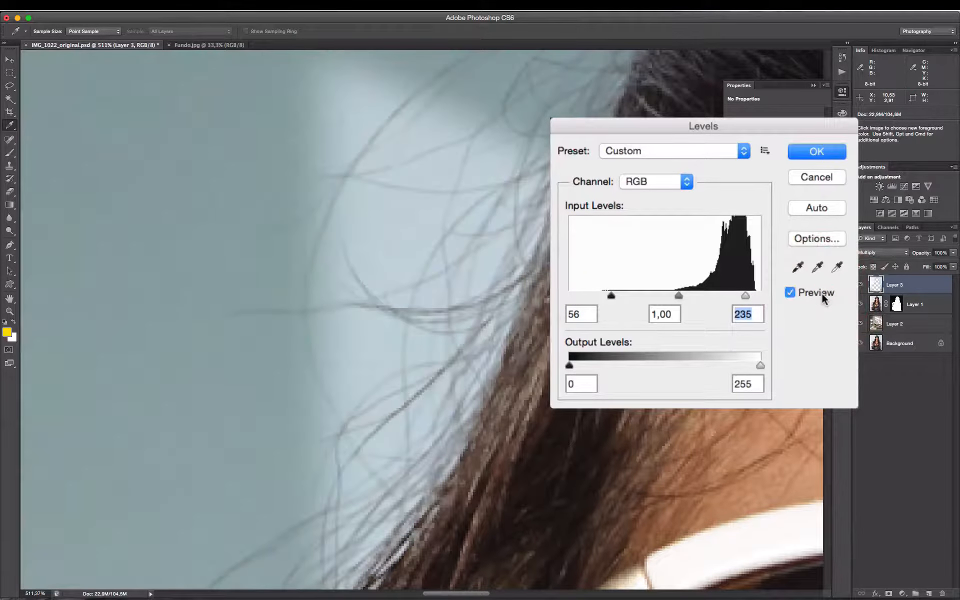
{"action": "left_click", "coordinate": [822, 297]}
{"action": "left_click", "coordinate": [613, 299]}
{"action": "left_click", "coordinate": [805, 151]}
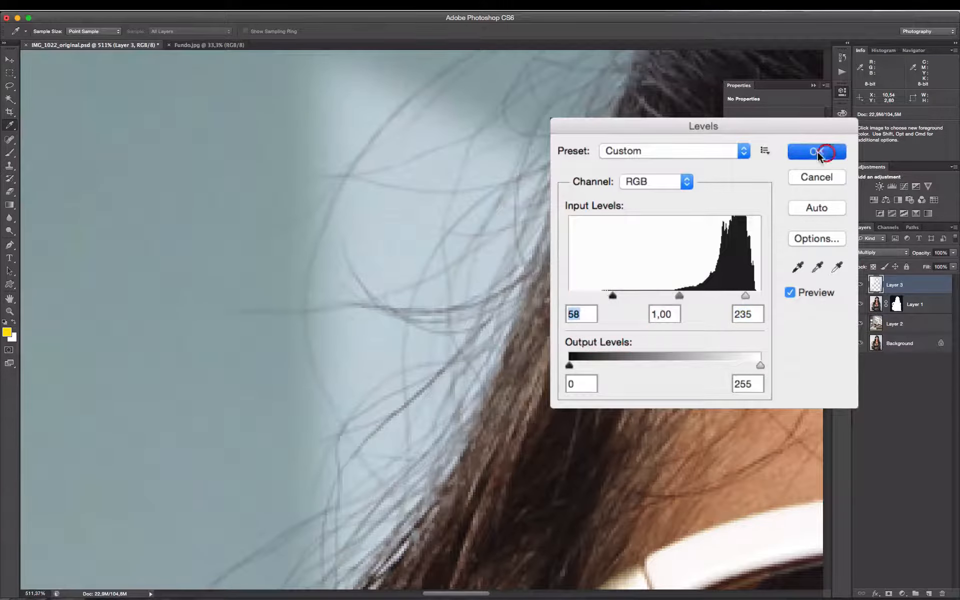
Compare the hair edge above the glasses with the Multiply layer hidden and shown, and inspect the strands up close
{"action": "key", "text": "z"}
{"action": "right_click", "coordinate": [409, 231]}
{"action": "left_click", "coordinate": [442, 244]}
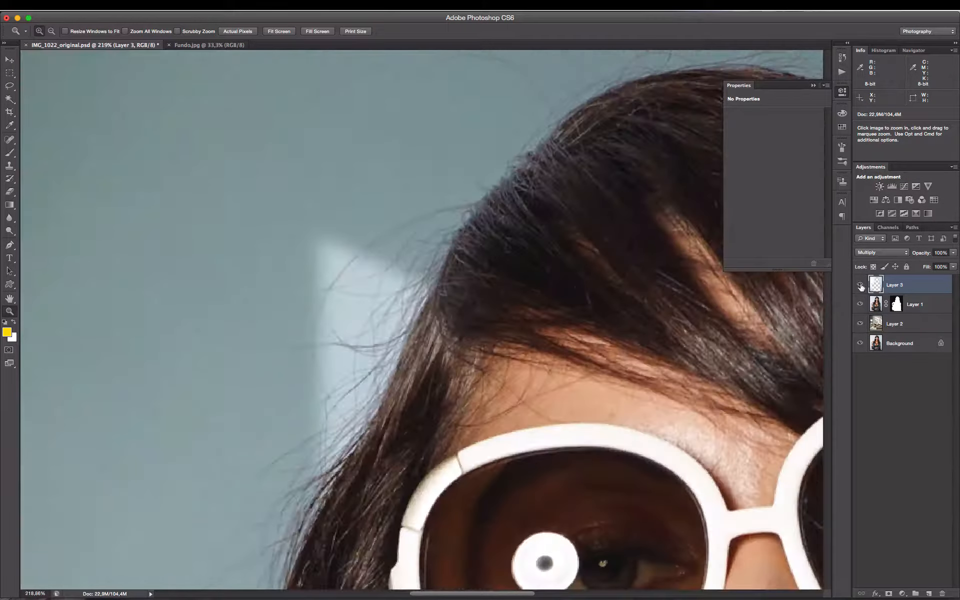
{"action": "left_click", "coordinate": [860, 285]}
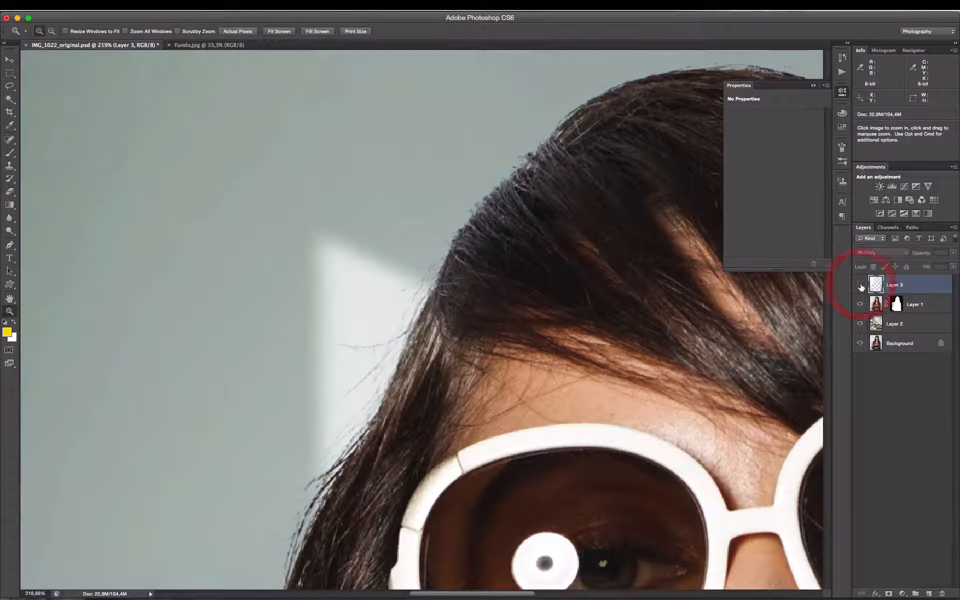
{"action": "left_click", "coordinate": [860, 285]}
{"action": "left_click", "coordinate": [860, 285]}
{"action": "left_click", "coordinate": [860, 285]}
{"action": "left_click", "coordinate": [860, 285]}
{"action": "left_click", "coordinate": [860, 285]}
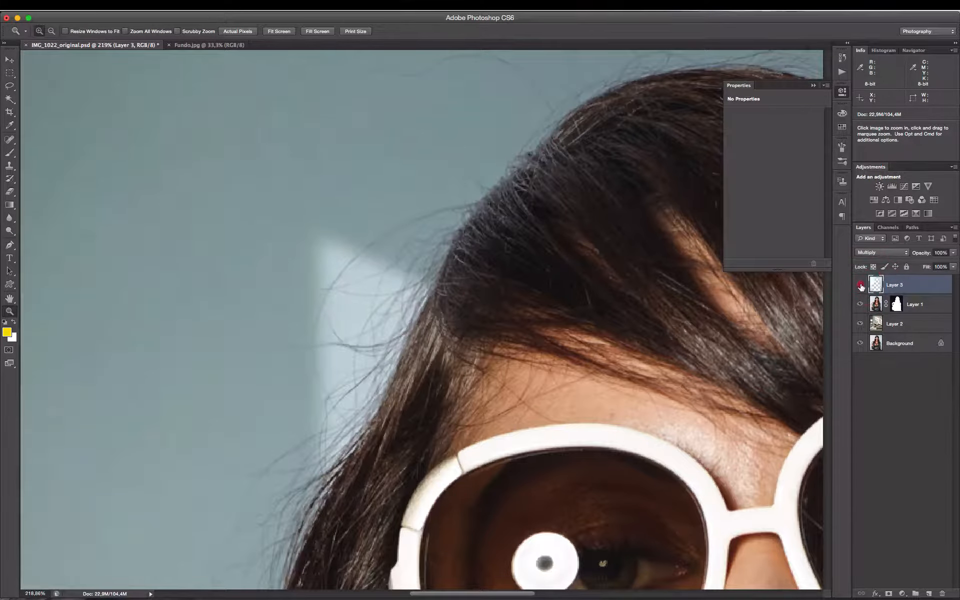
{"action": "left_click", "coordinate": [860, 285]}
{"action": "left_click", "coordinate": [860, 285]}
{"action": "right_click", "coordinate": [558, 263]}
{"action": "left_click", "coordinate": [578, 288]}
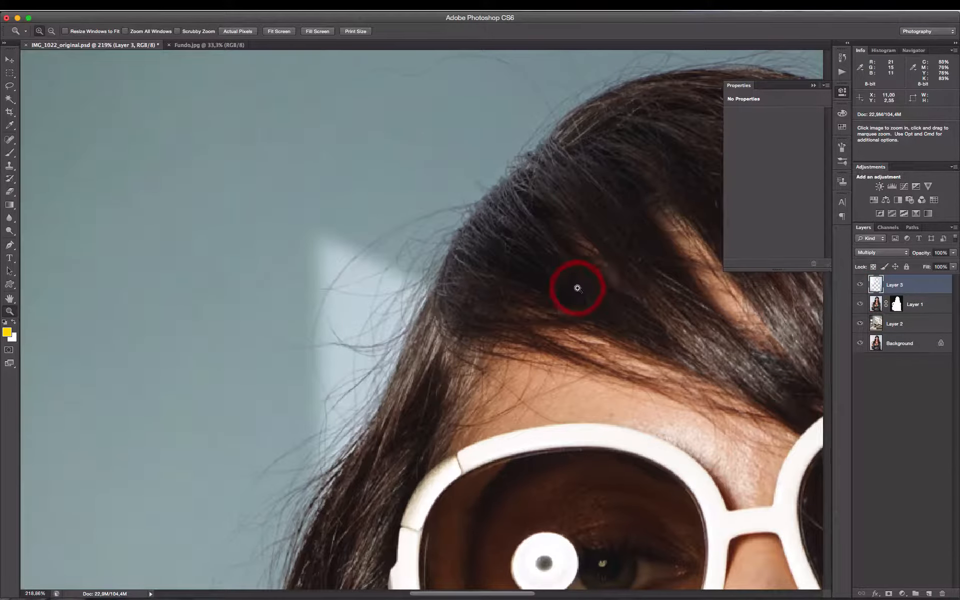
{"action": "left_click_drag", "start_coordinate": [432, 206], "coordinate": [568, 336]}
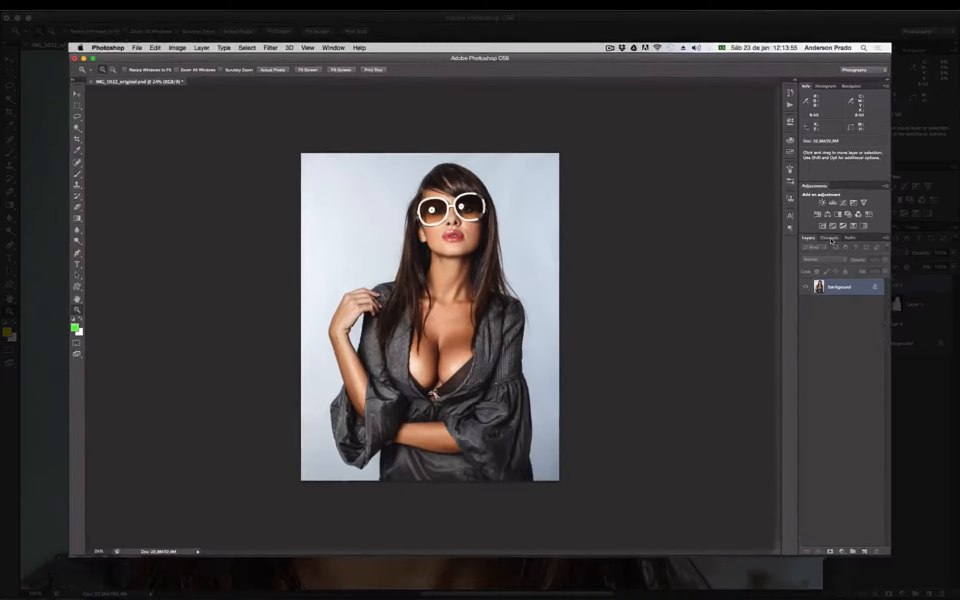
Compare the Red, Green and Blue channels of the unedited photo and duplicate the Blue channel
{"action": "left_click", "coordinate": [830, 239]}
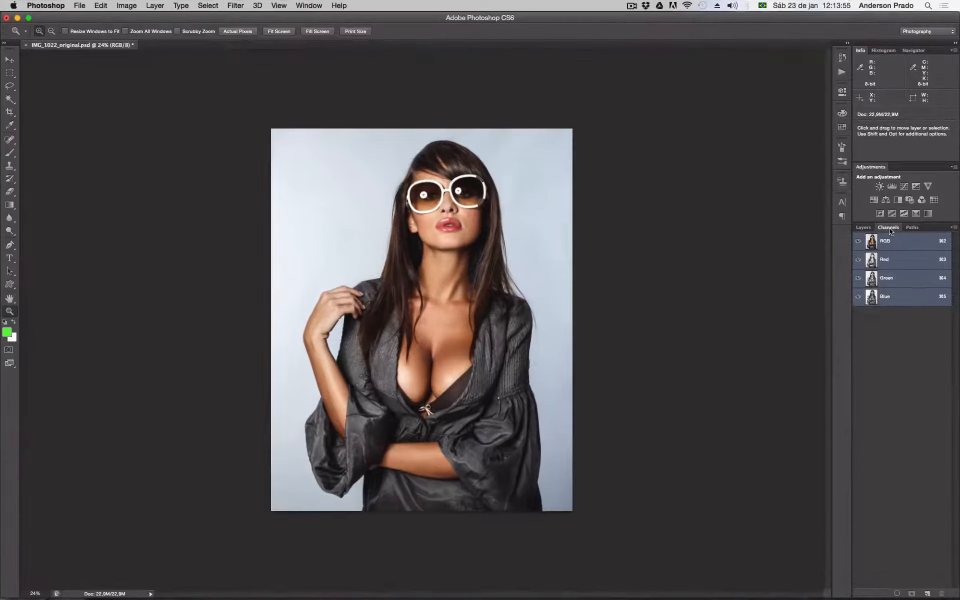
{"action": "left_click", "coordinate": [890, 260]}
{"action": "left_click", "coordinate": [890, 278]}
{"action": "left_click", "coordinate": [895, 297]}
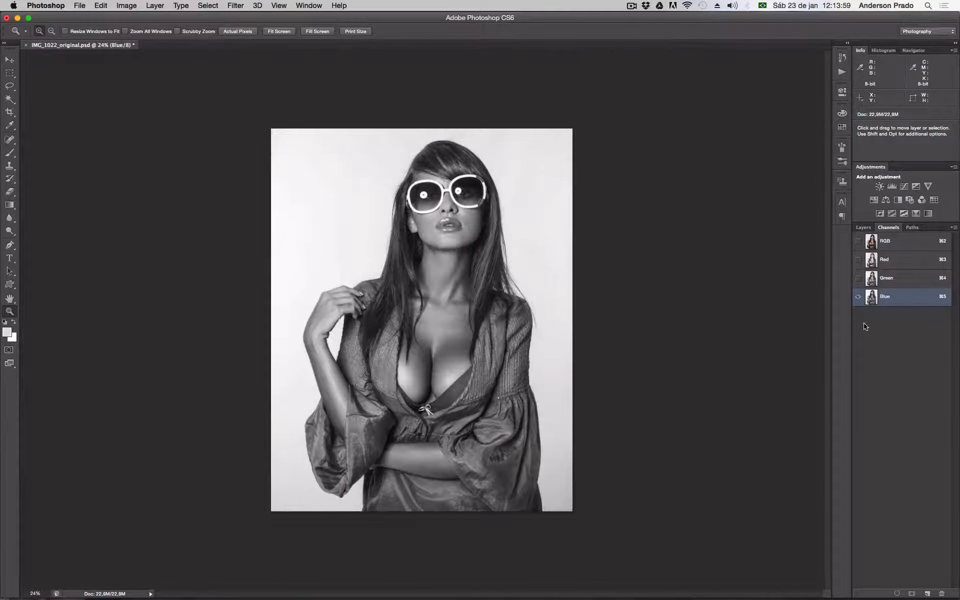
{"action": "left_click_drag", "start_coordinate": [909, 303], "coordinate": [928, 594]}
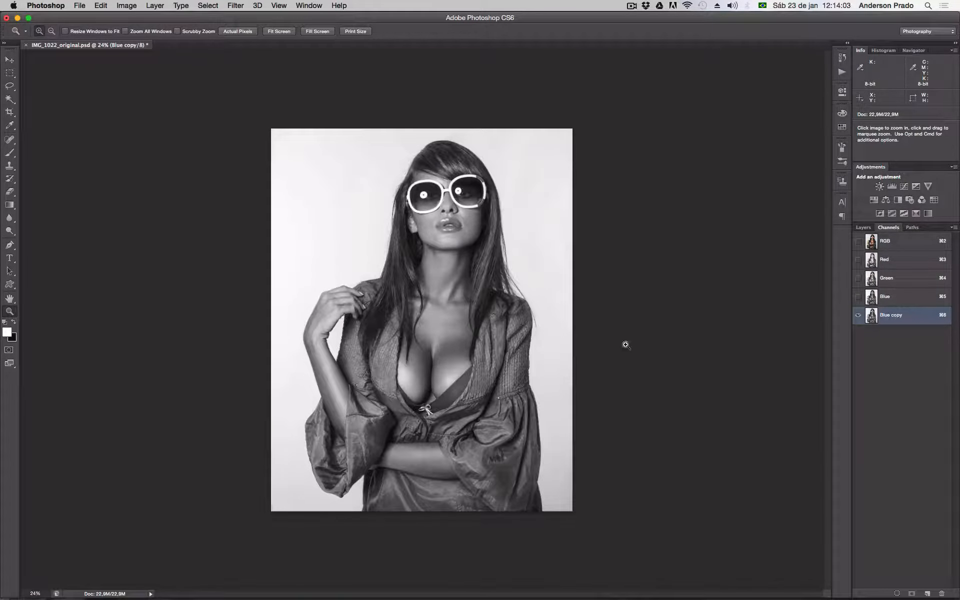
Apply Levels to the Blue copy channel with input black 77 and white 187, and invert it into a white figure on black
{"action": "key", "text": "super+l"}
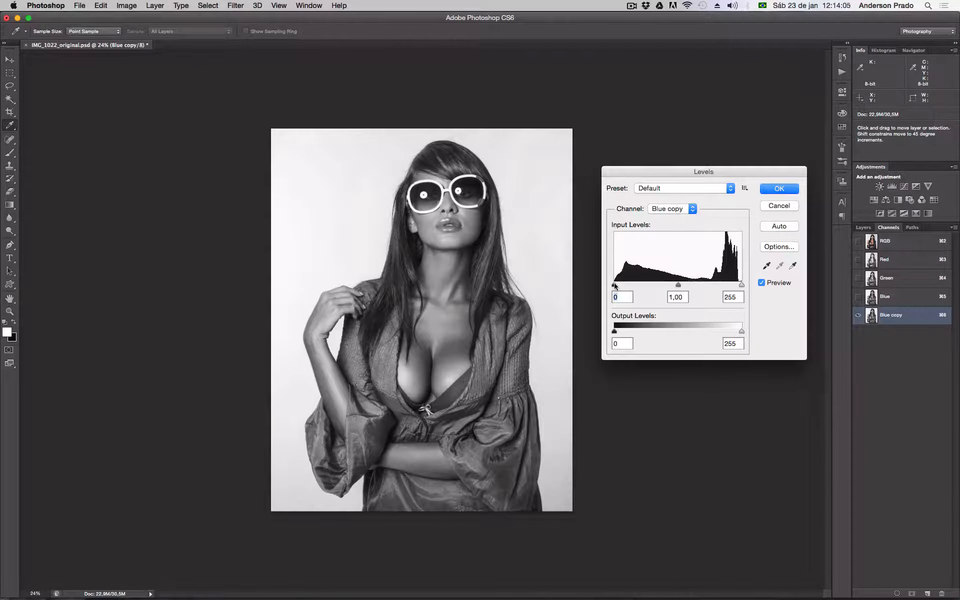
{"action": "left_click_drag", "start_coordinate": [641, 283], "coordinate": [652, 284]}
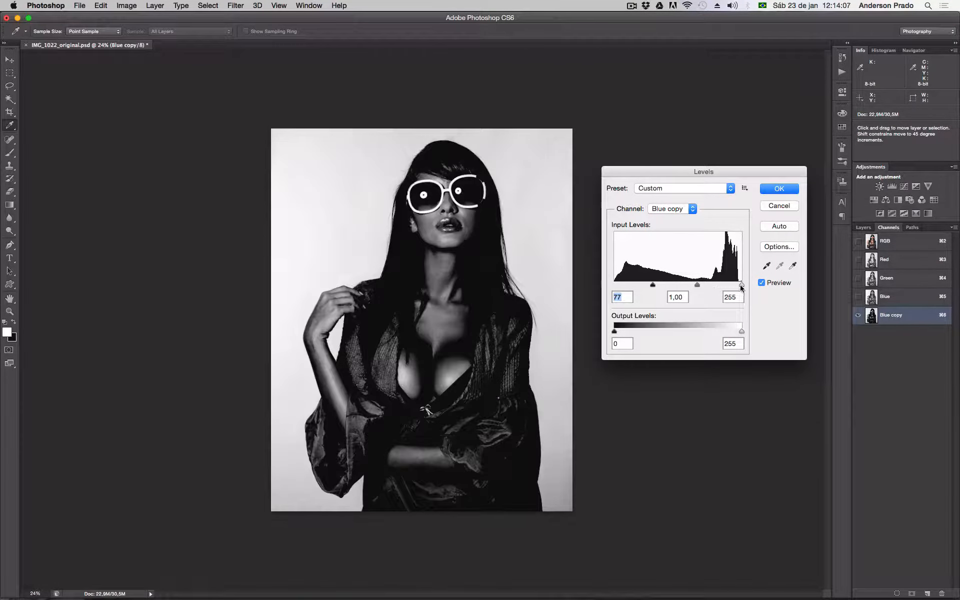
{"action": "left_click_drag", "start_coordinate": [724, 287], "coordinate": [708, 284]}
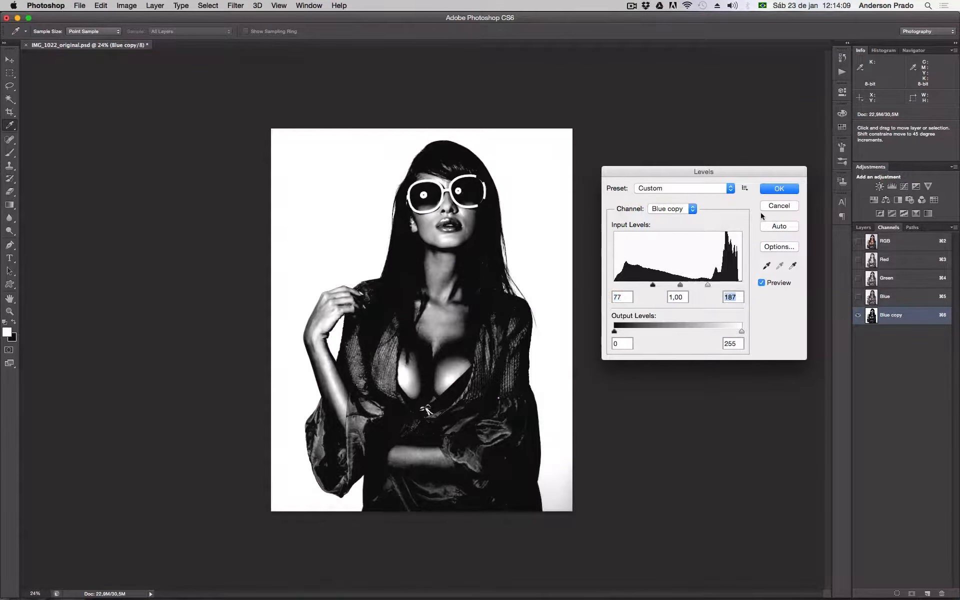
{"action": "left_click", "coordinate": [778, 188]}
{"action": "key", "text": "z"}
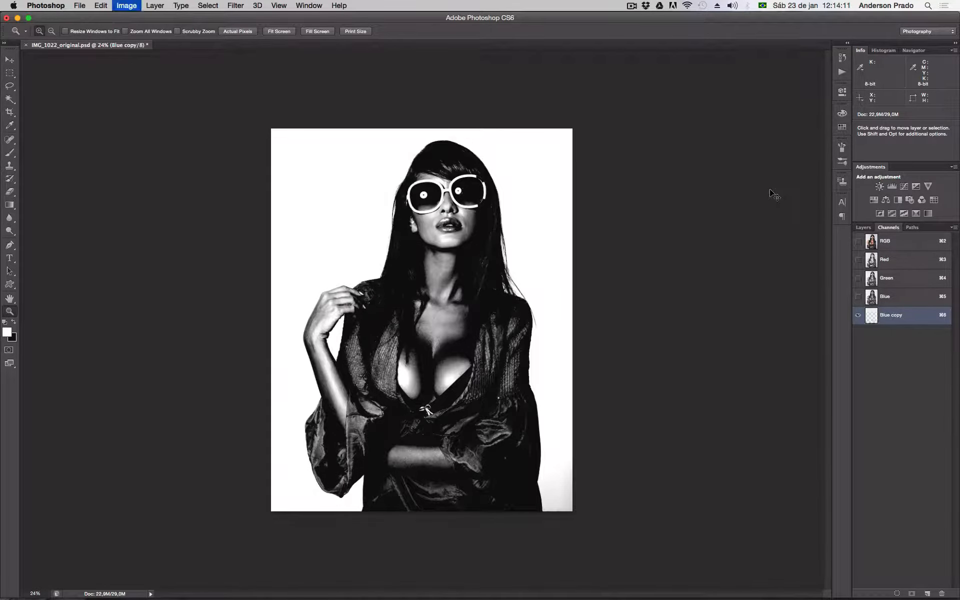
{"action": "key", "text": "super+i"}
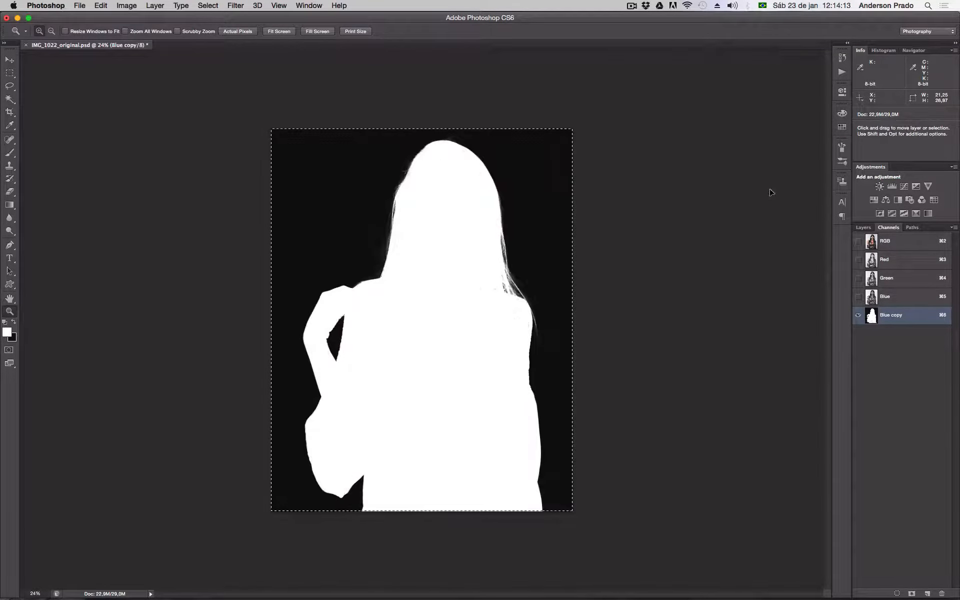
{"action": "key", "text": "super+a"}
Load the Blue copy channel as a selection and copy the model from the full-colour photo to a new layer
{"action": "left_click", "coordinate": [872, 316], "text": "super"}
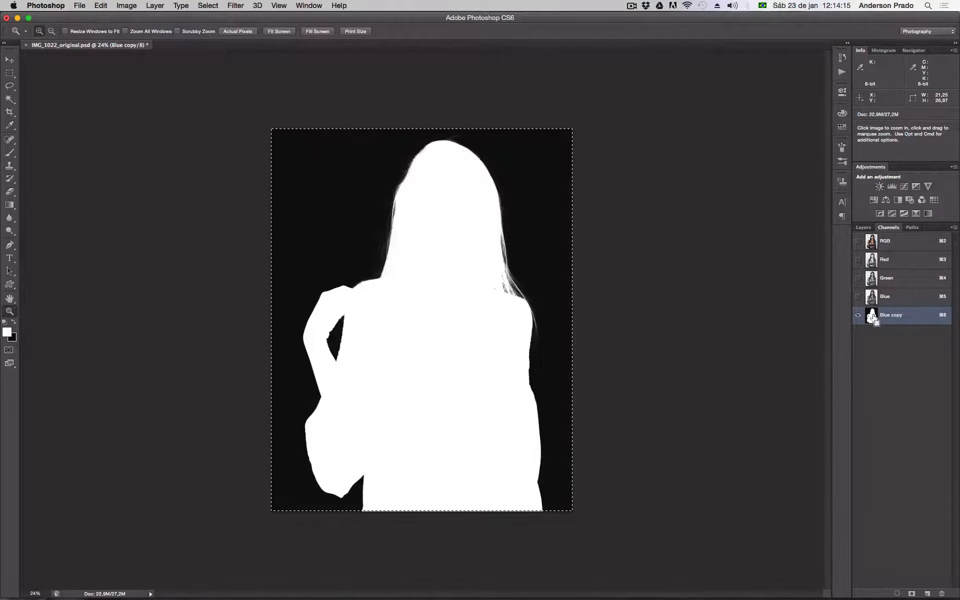
{"action": "left_click", "coordinate": [882, 239]}
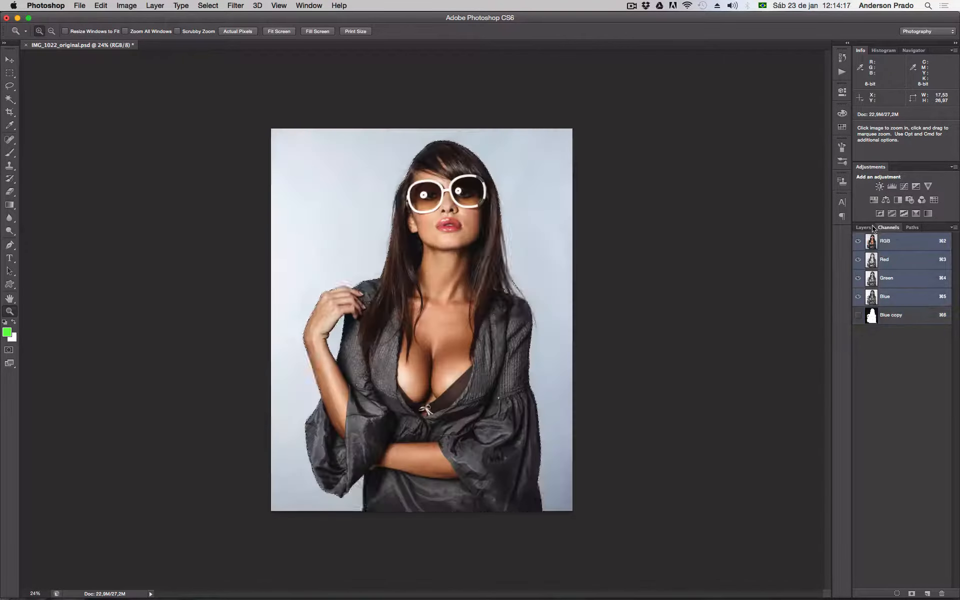
{"action": "left_click", "coordinate": [863, 227]}
{"action": "key", "text": "alt+shift+super+n"}
{"action": "key", "text": "alt+shift+super+e"}
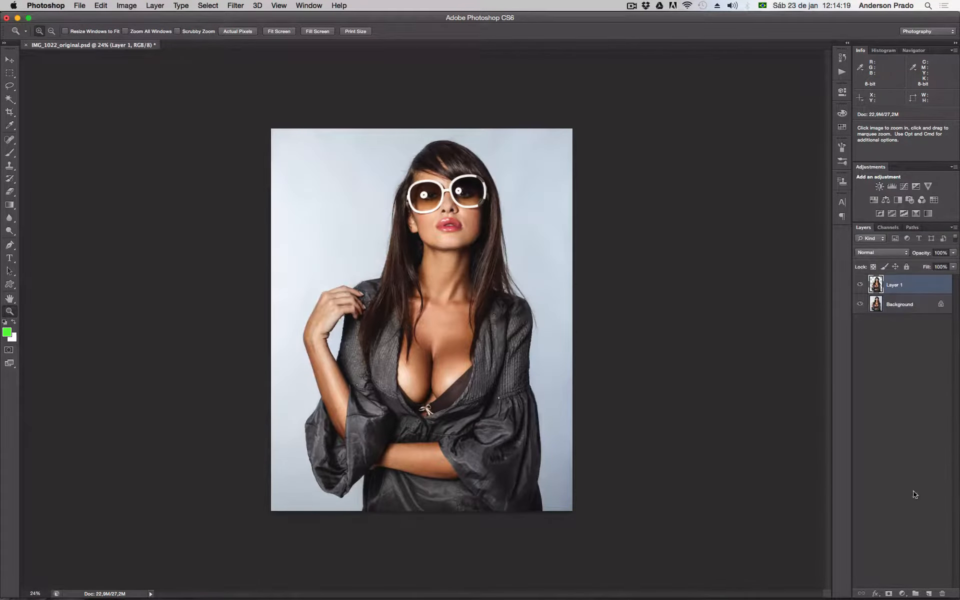
Add a new layer beneath the model cut-out and fill it with the green foreground colour
{"action": "left_click", "coordinate": [928, 594], "text": "super"}
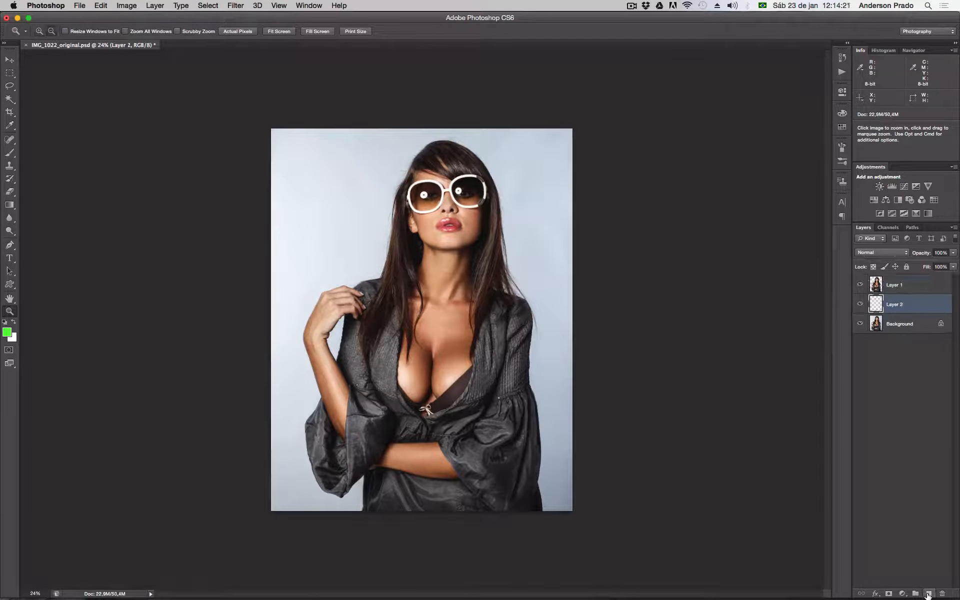
{"action": "key", "text": "alt+BackSpace"}
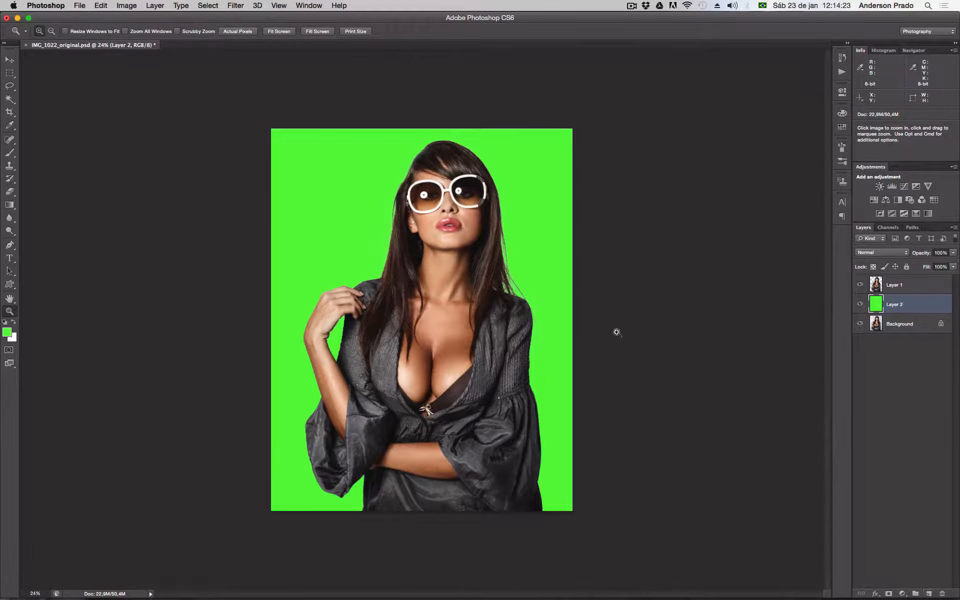